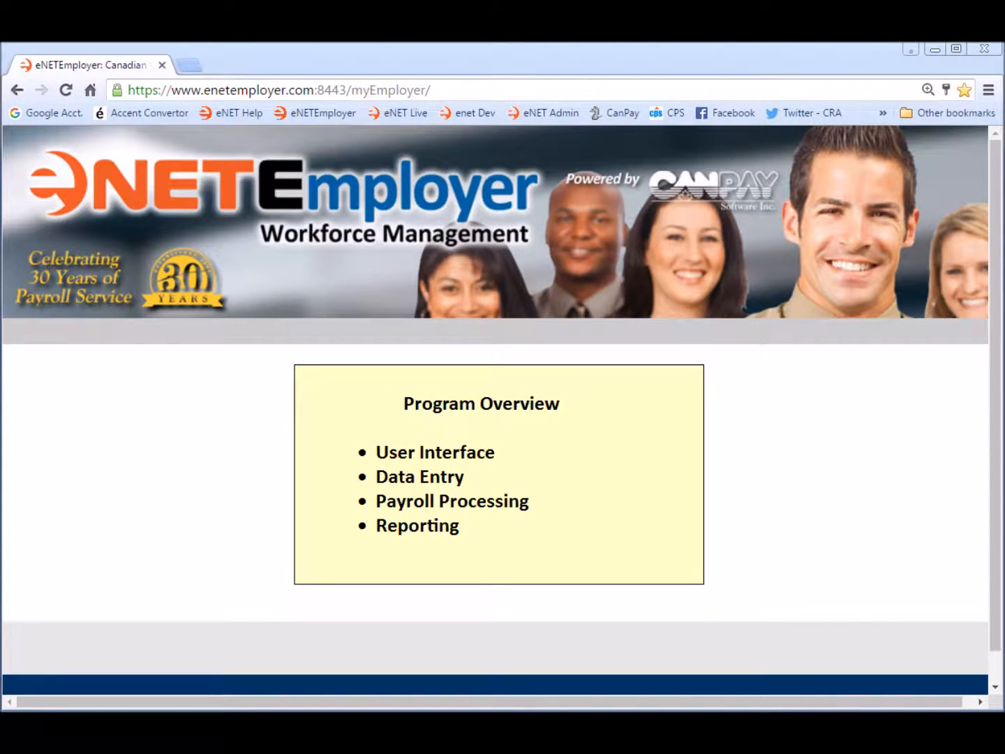
# Sign in with the prefilled credentials and open the demo company's payroll
pyautogui.click(505, 525)
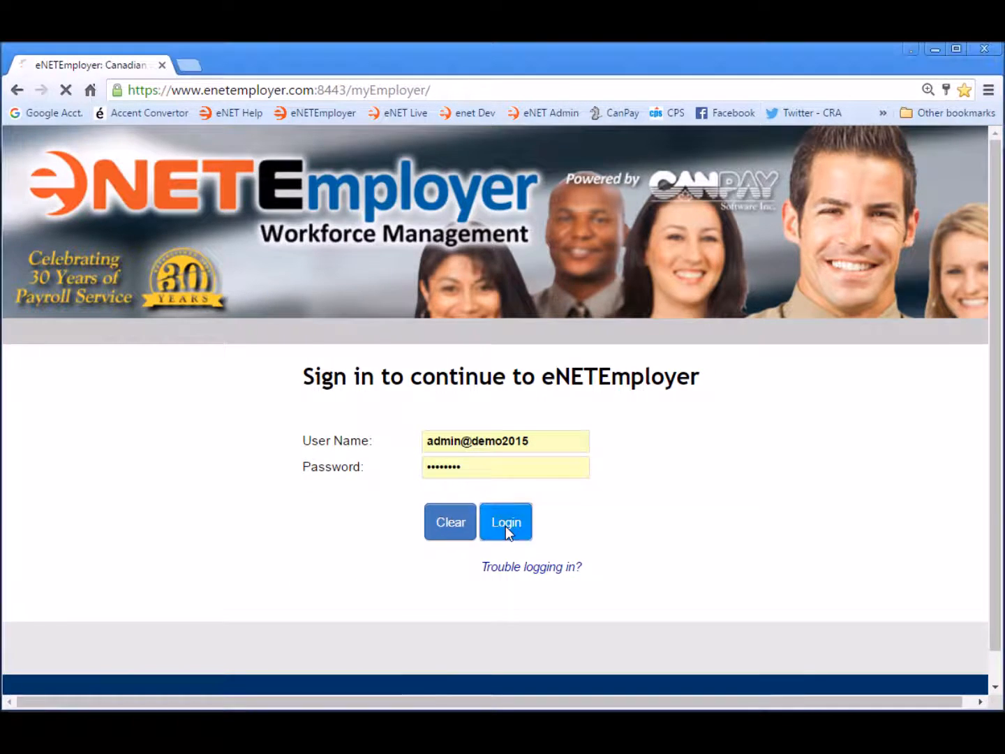
pyautogui.click(150, 446)
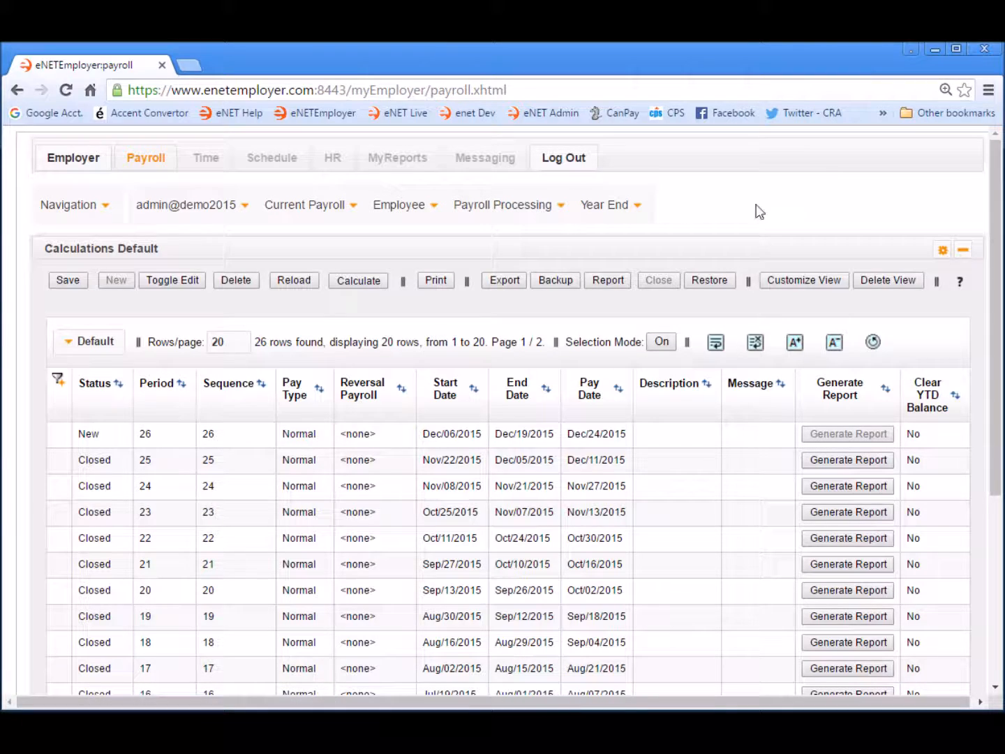
# Switch to the employer-level records, look over the company and navigation options, and open the company's Name & Address screen
pyautogui.click(70, 160)
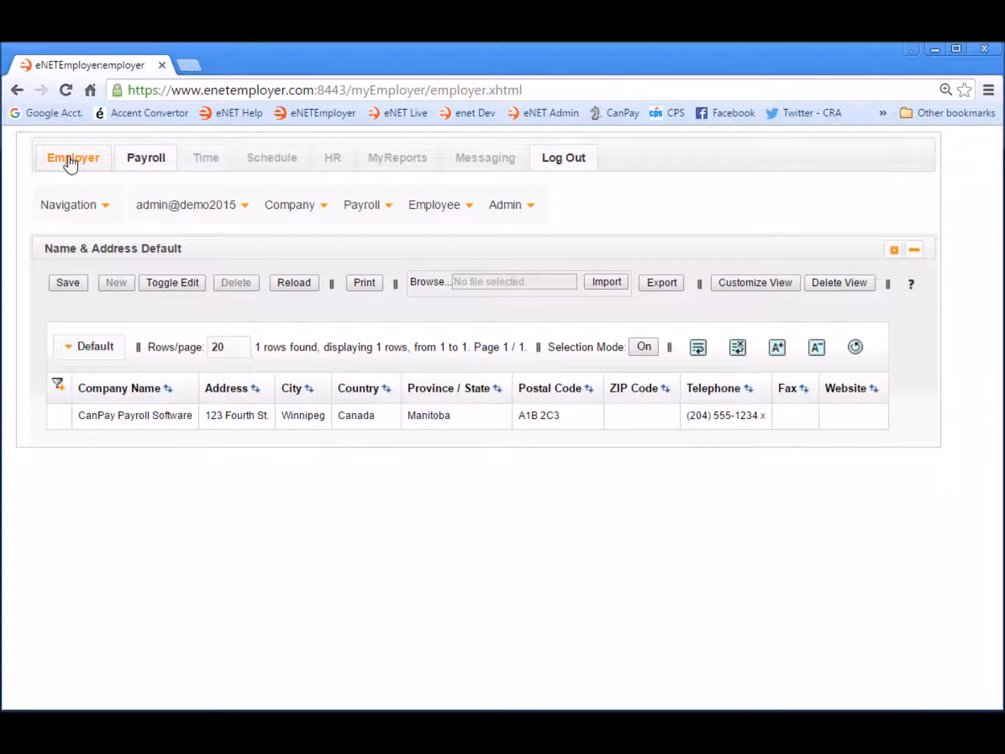
pyautogui.click(304, 210)
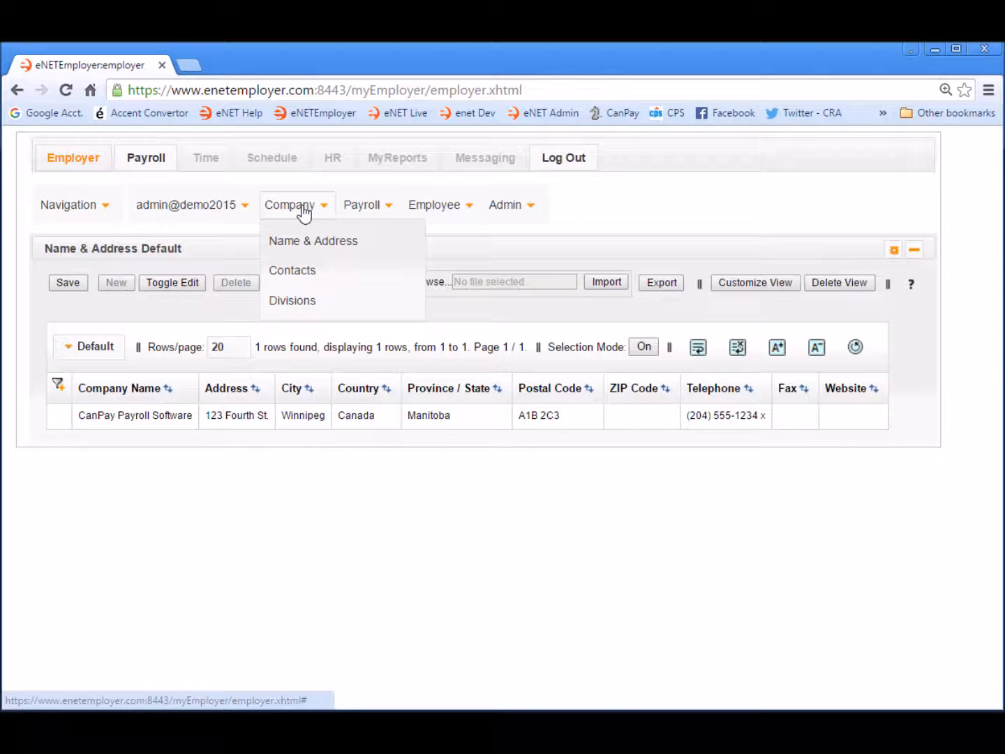
pyautogui.click(106, 492)
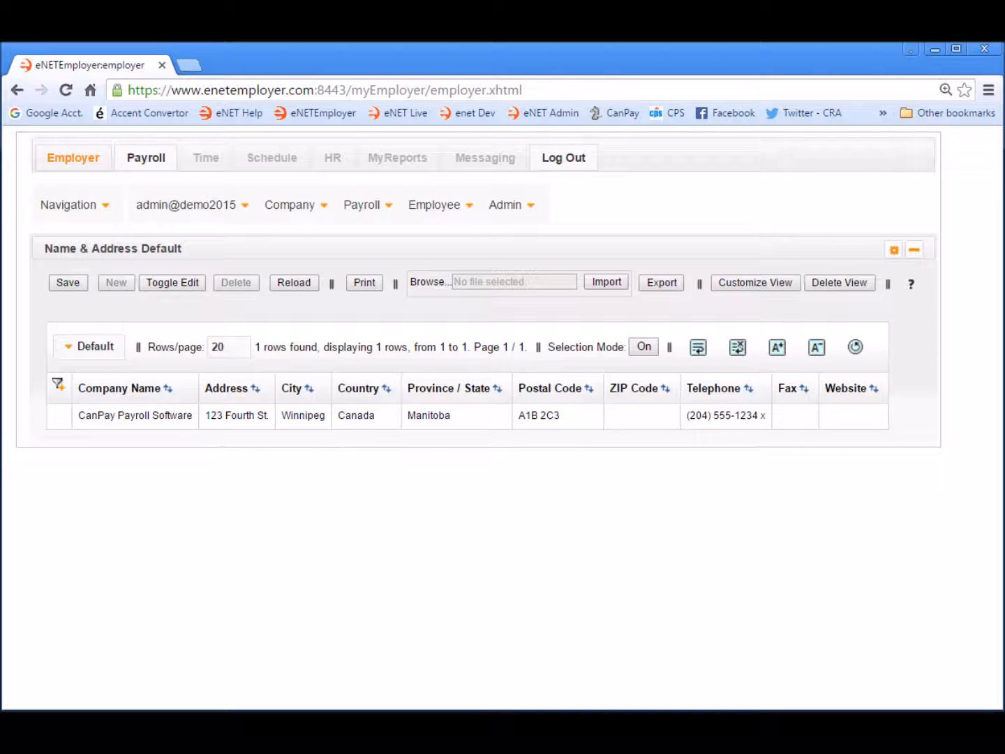
pyautogui.click(67, 209)
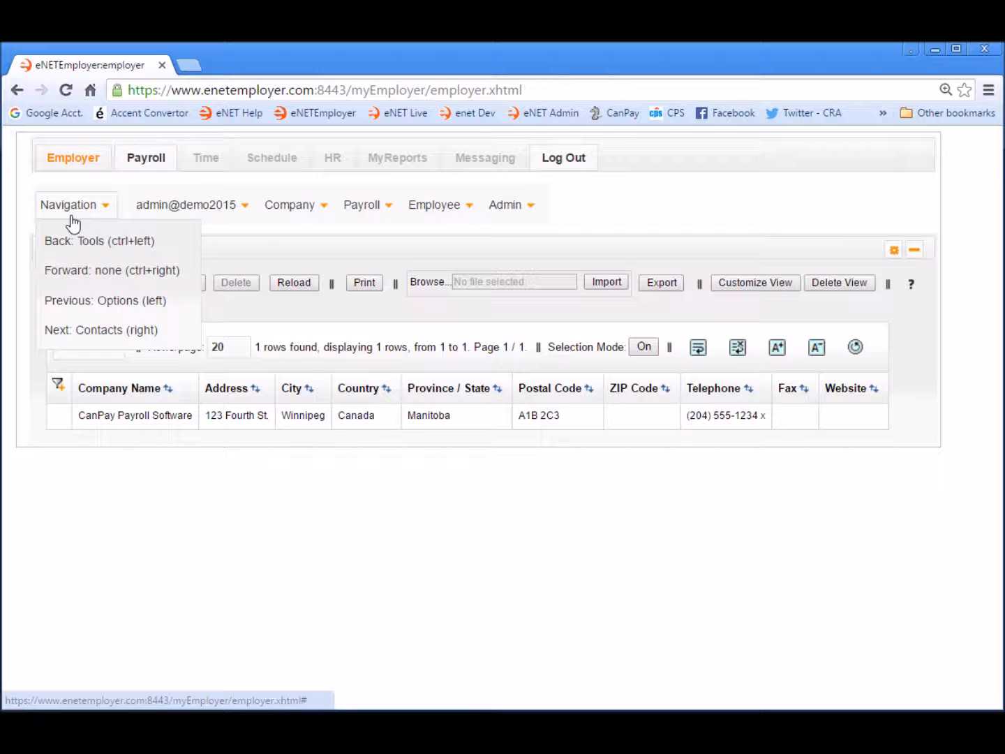
pyautogui.click(70, 213)
pyautogui.click(210, 220)
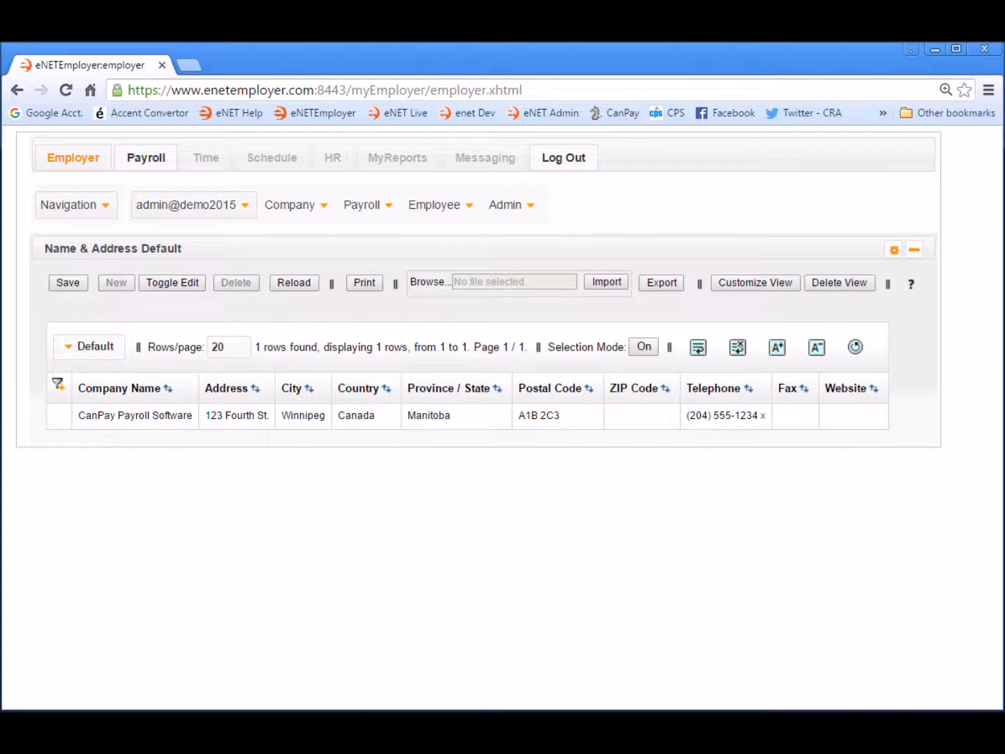
pyautogui.moveTo(296, 218)
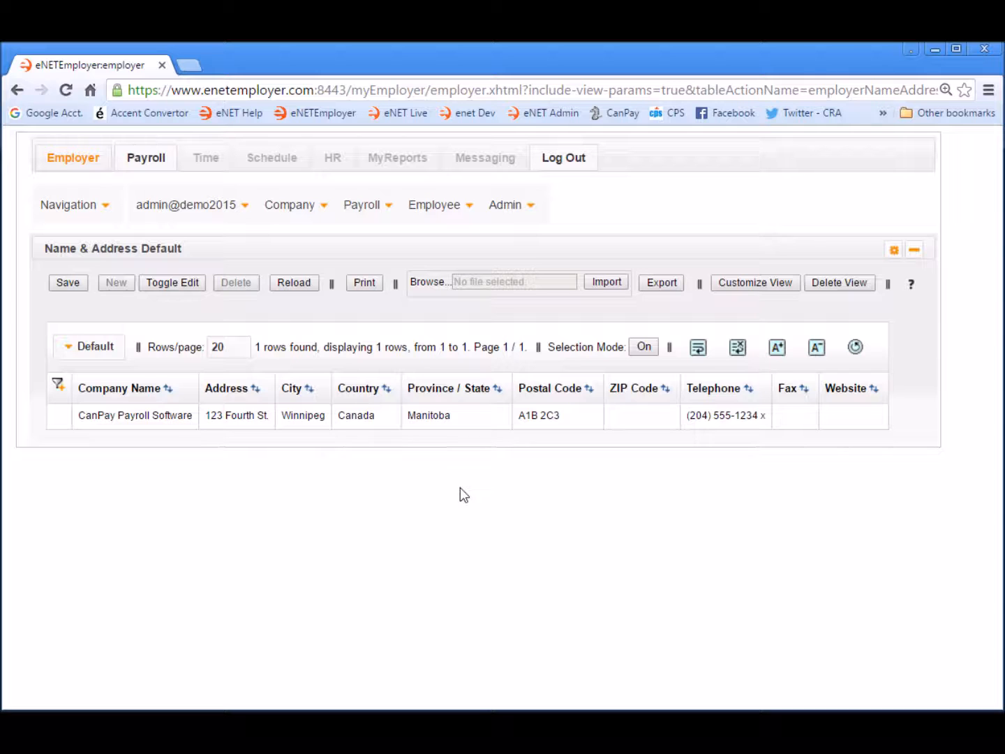
# Spell out the street suffix as "Street" in the company's address and accept the edited row
pyautogui.click(490, 421)
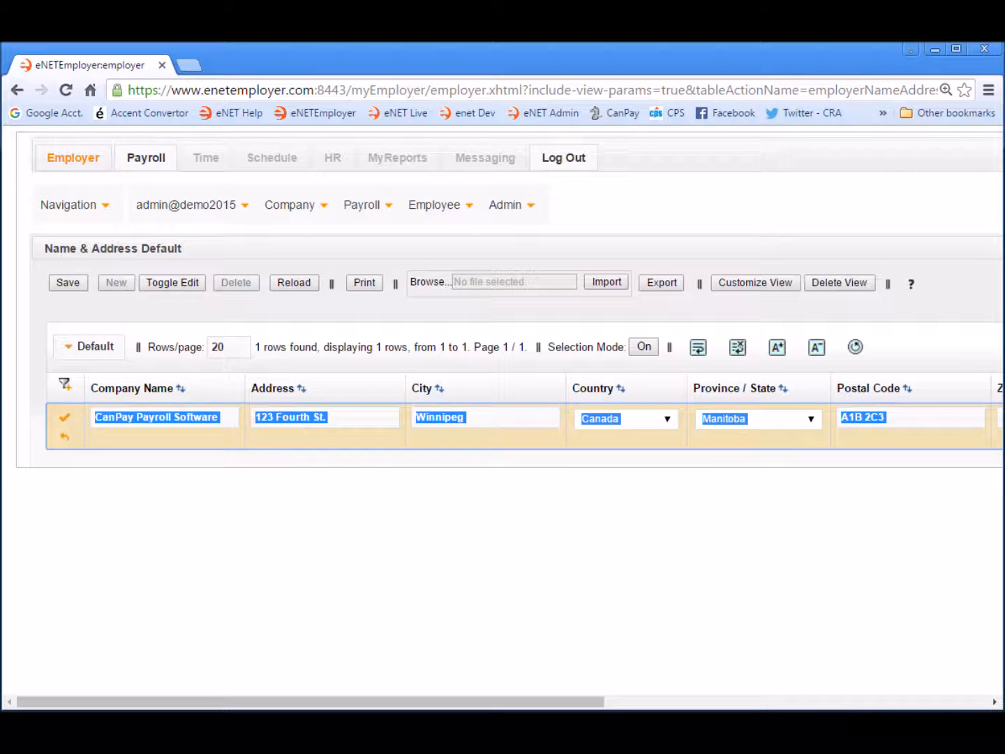
pyautogui.click(336, 416)
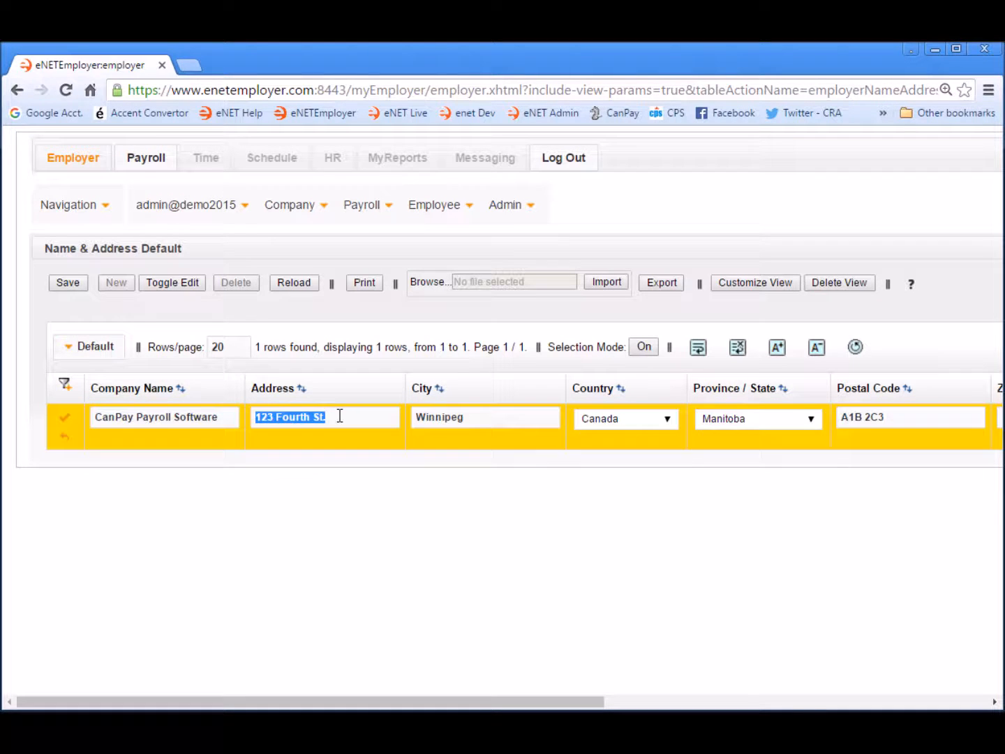
pyautogui.press('BackSpace')
pyautogui.write('reet')
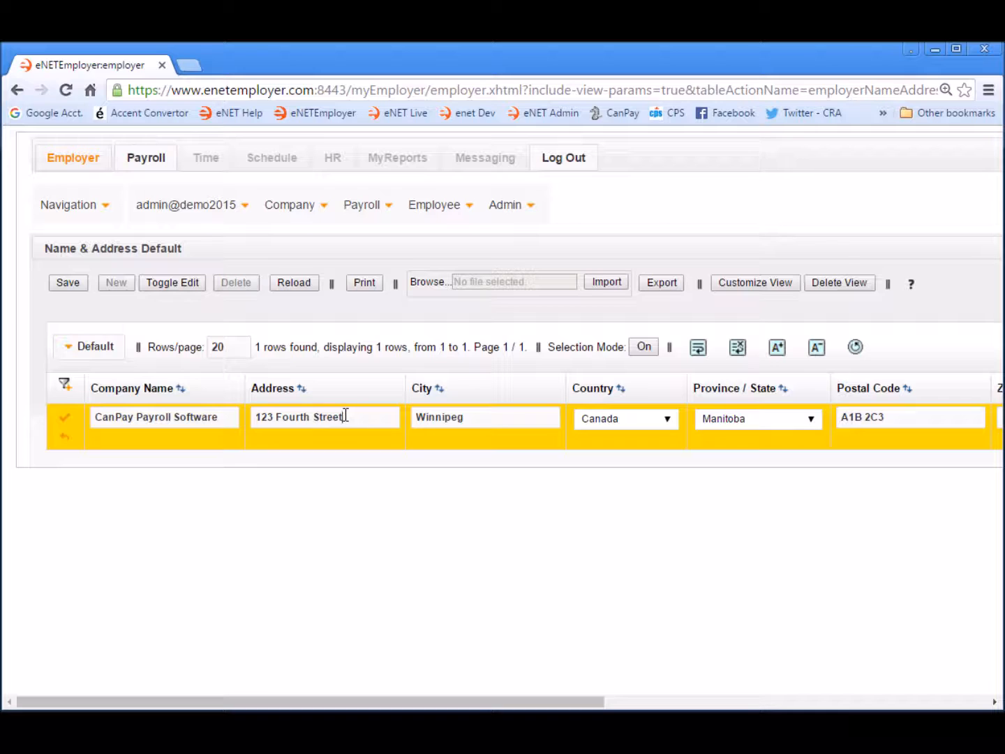
pyautogui.click(65, 421)
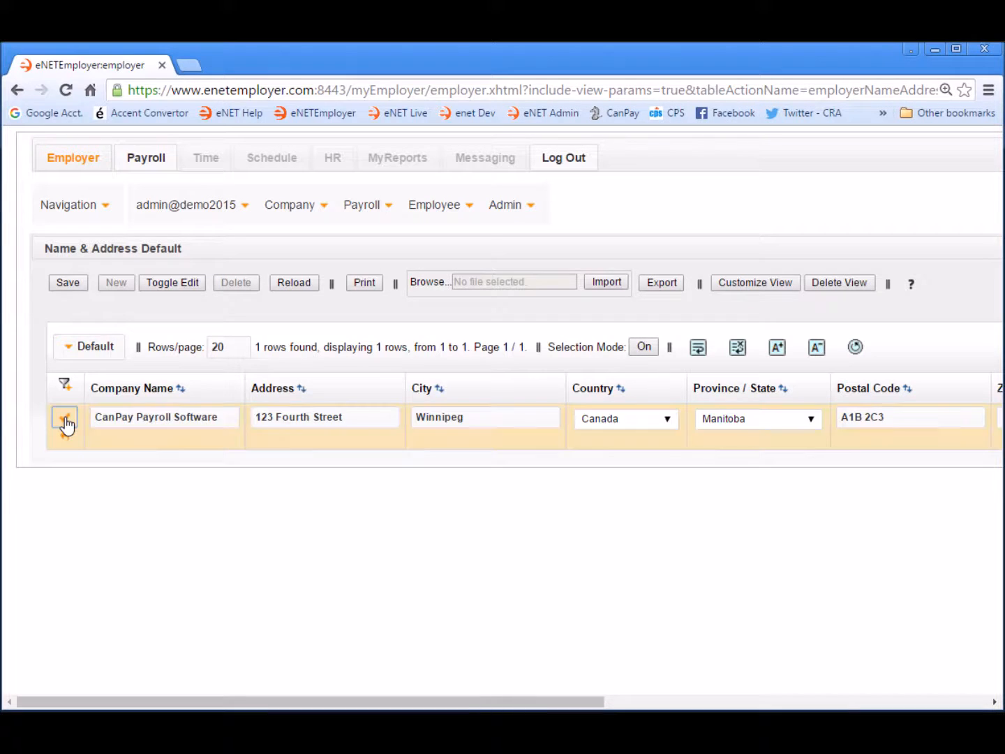
# Open the company's contacts and examine the type options available for the existing contact row
pyautogui.click(308, 210)
pyautogui.click(304, 273)
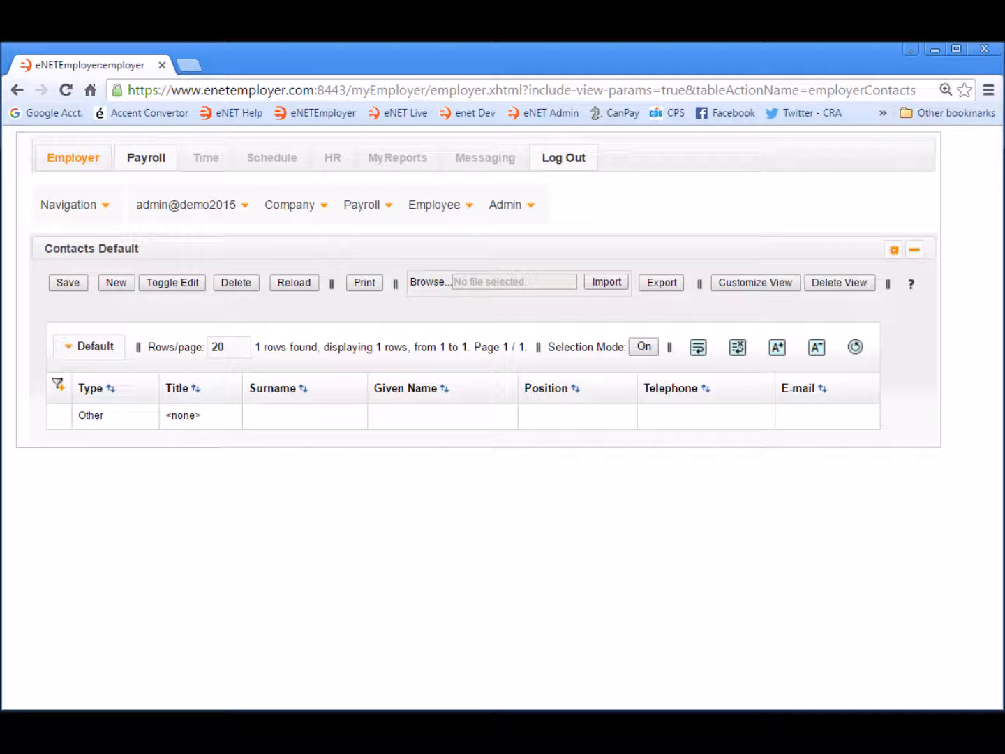
pyautogui.doubleClick(104, 415)
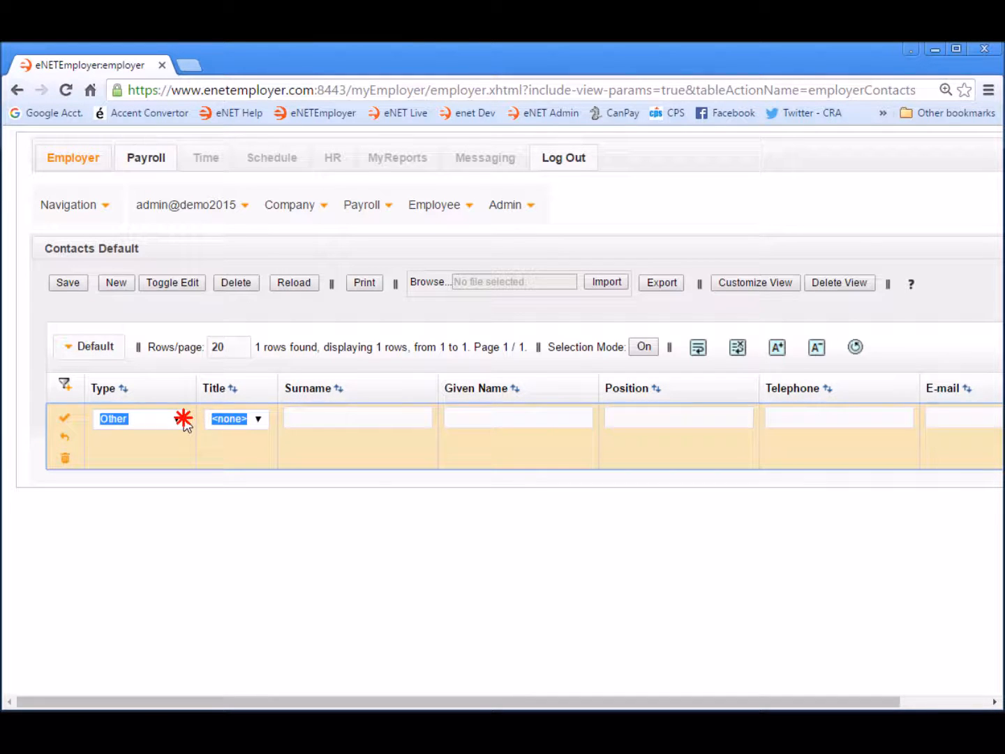
pyautogui.click(183, 419)
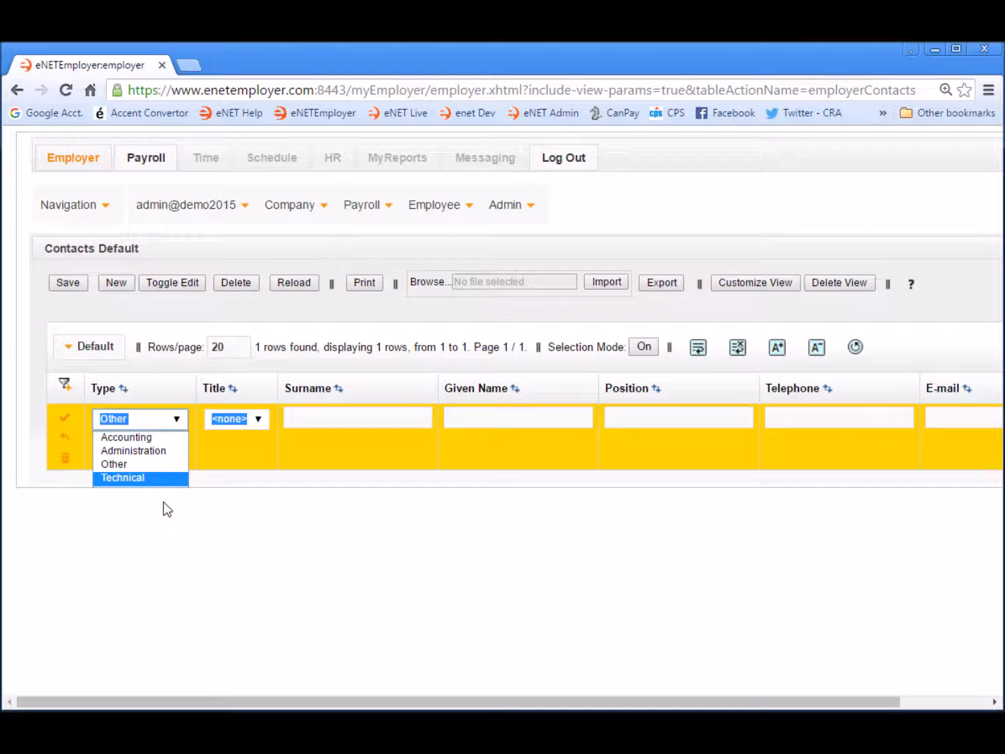
pyautogui.click(168, 524)
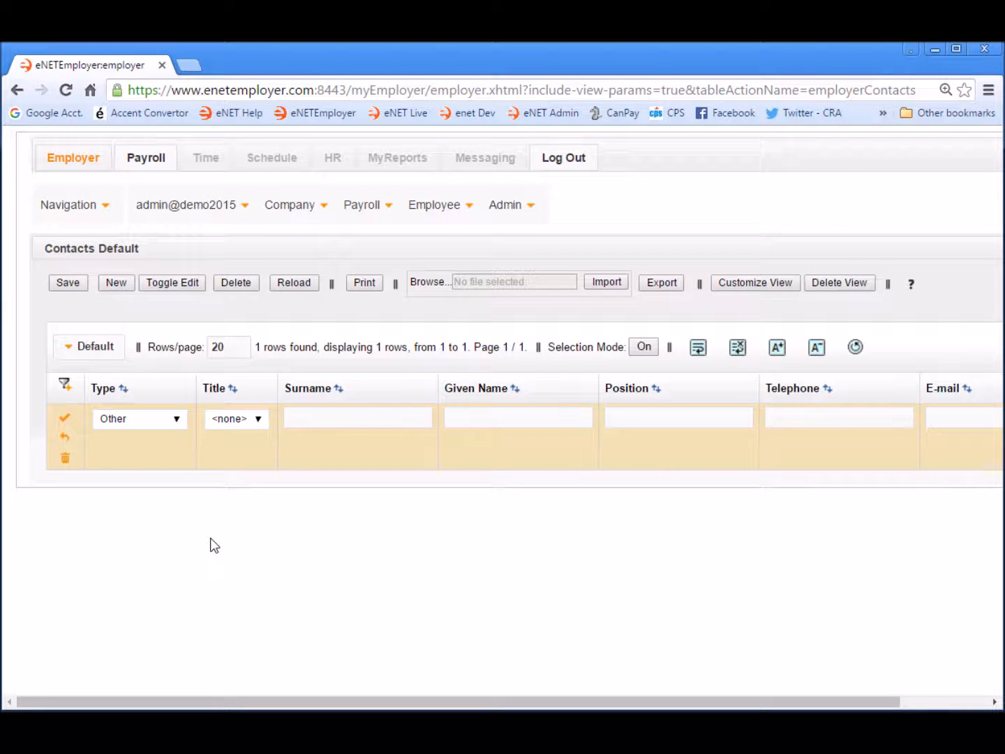
# Toggle edit mode off for the contact row
pyautogui.rightClick(370, 457)
pyautogui.moveTo(394, 499)
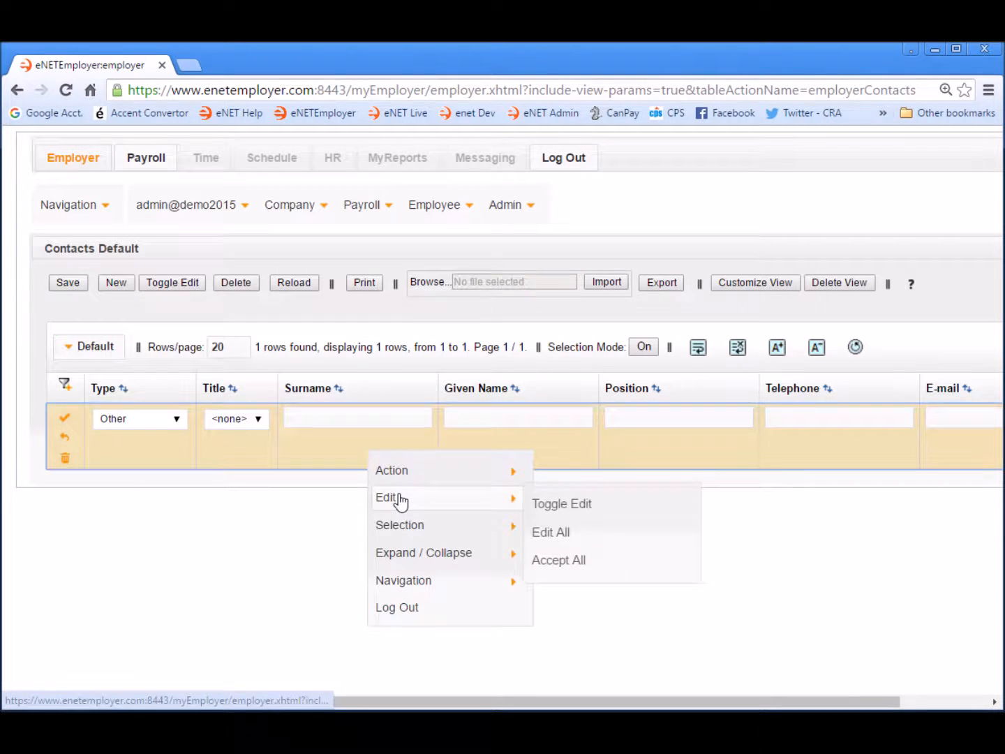
pyautogui.click(612, 517)
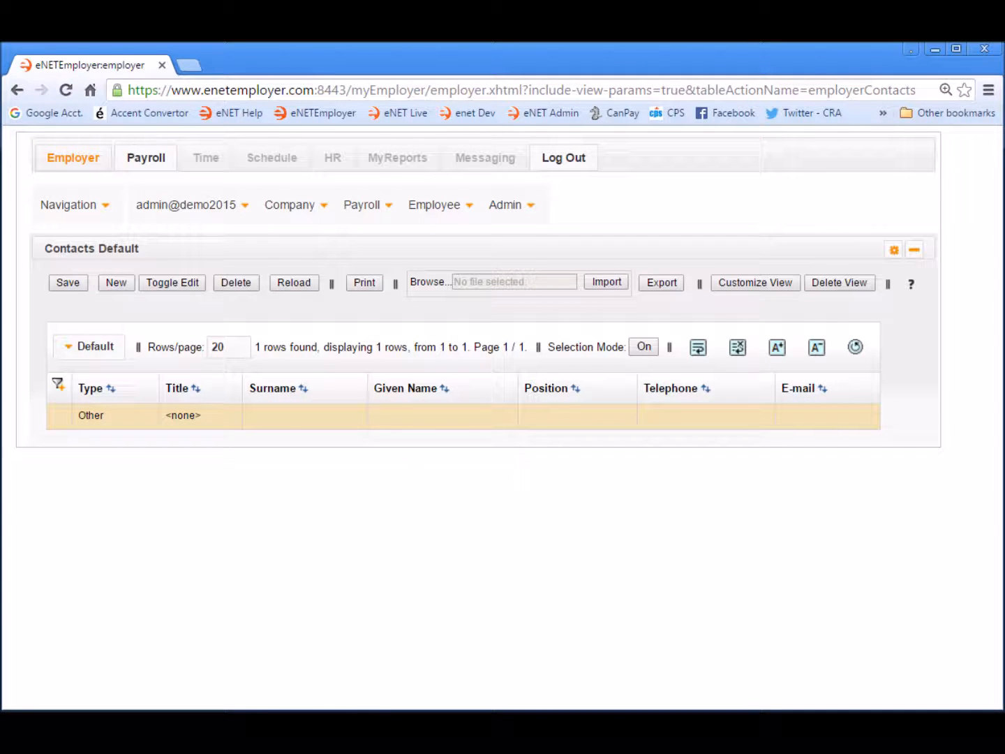
# Open the company's divisions and look over the employer-level payroll, employee and admin options
pyautogui.click(294, 216)
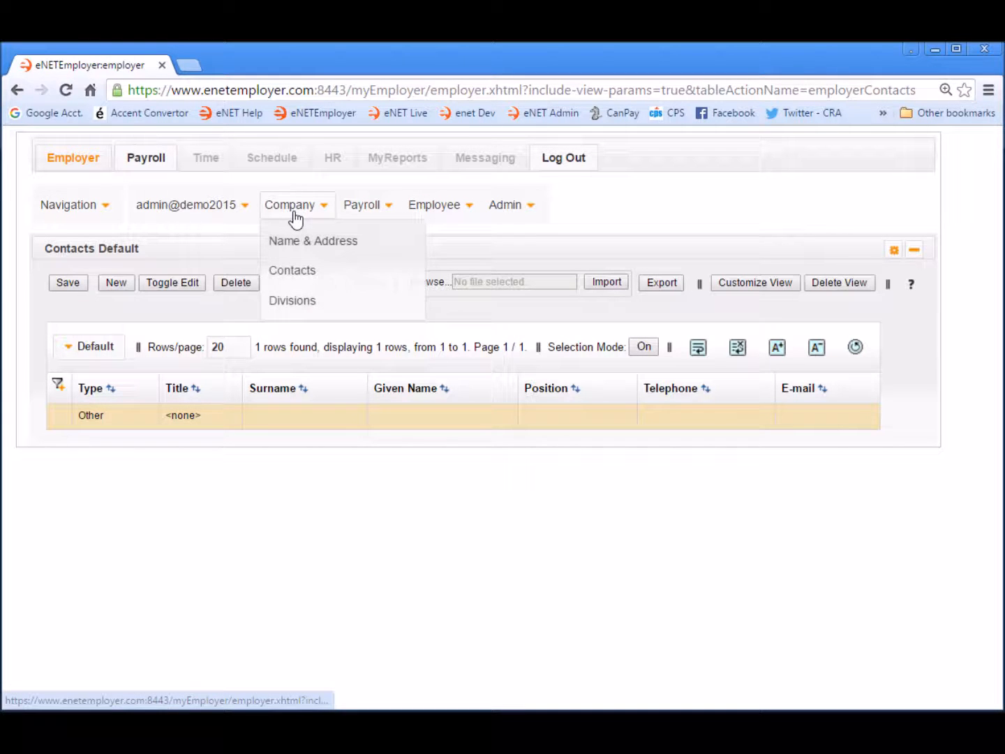
pyautogui.click(338, 307)
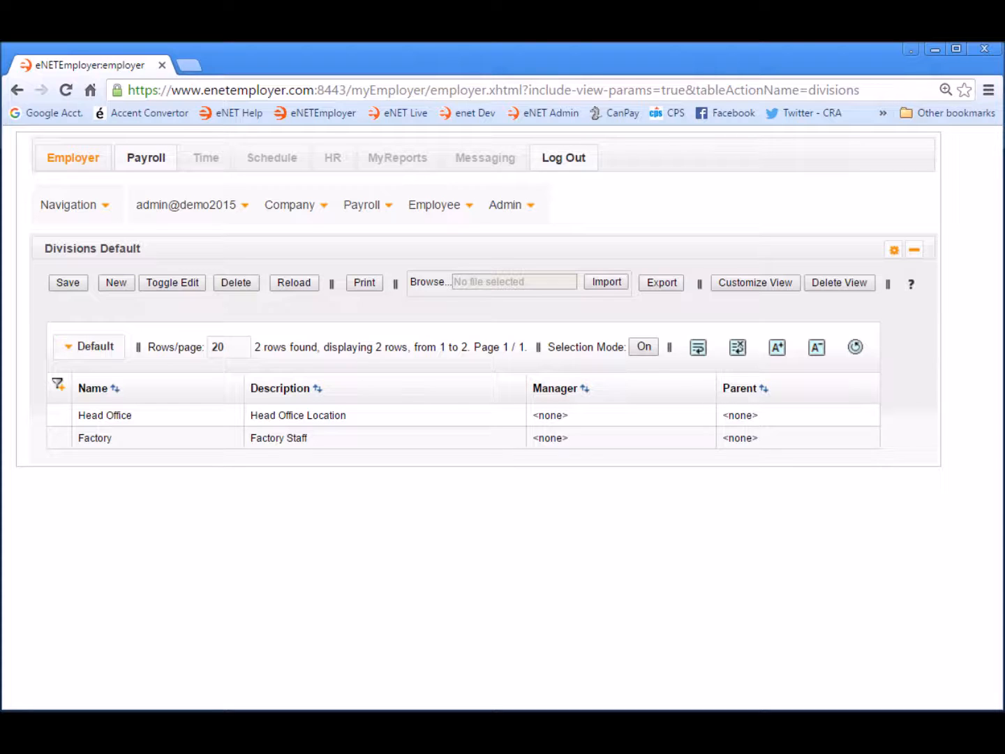
pyautogui.click(358, 211)
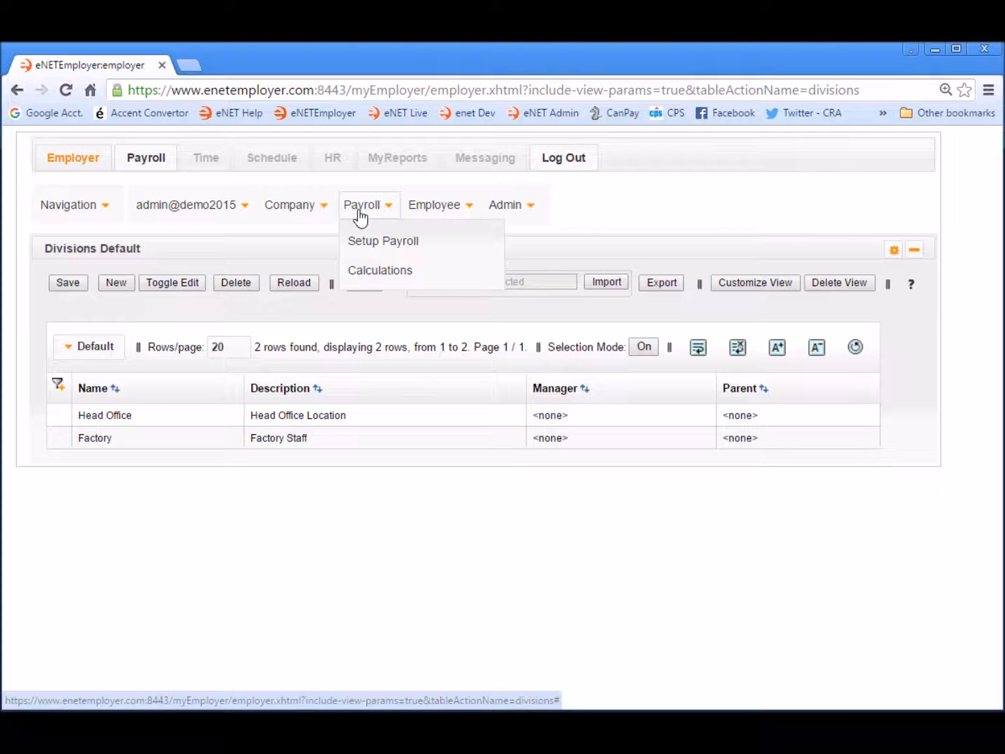
pyautogui.click(433, 208)
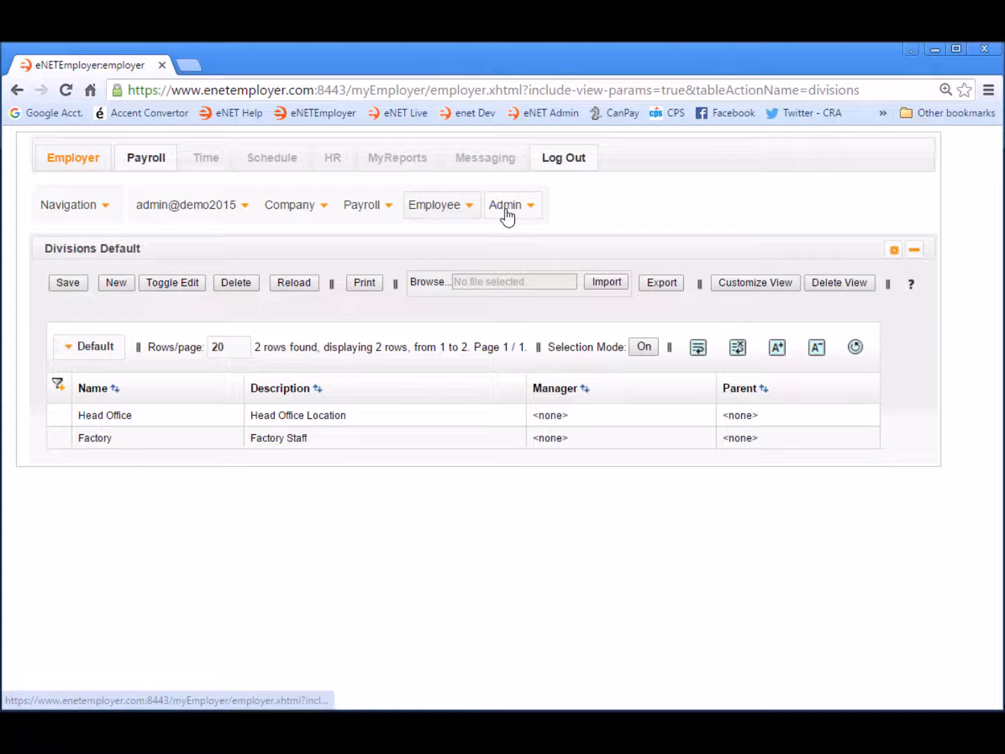
pyautogui.moveTo(506, 218)
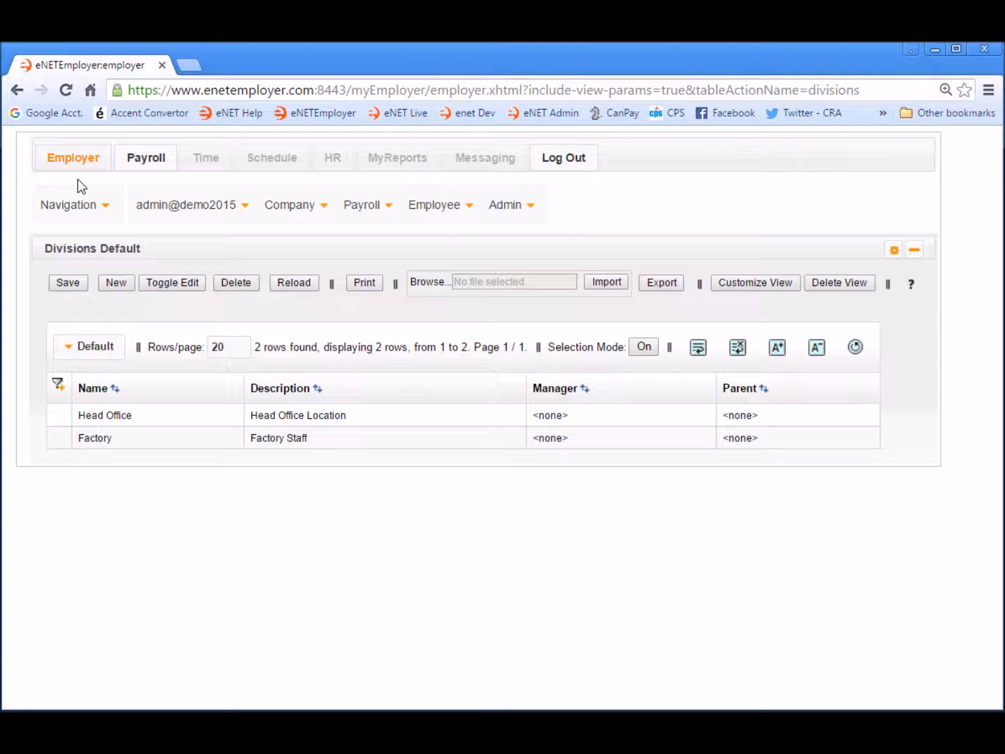
# Switch to the payroll records and open the Control settings of the current payroll
pyautogui.click(153, 163)
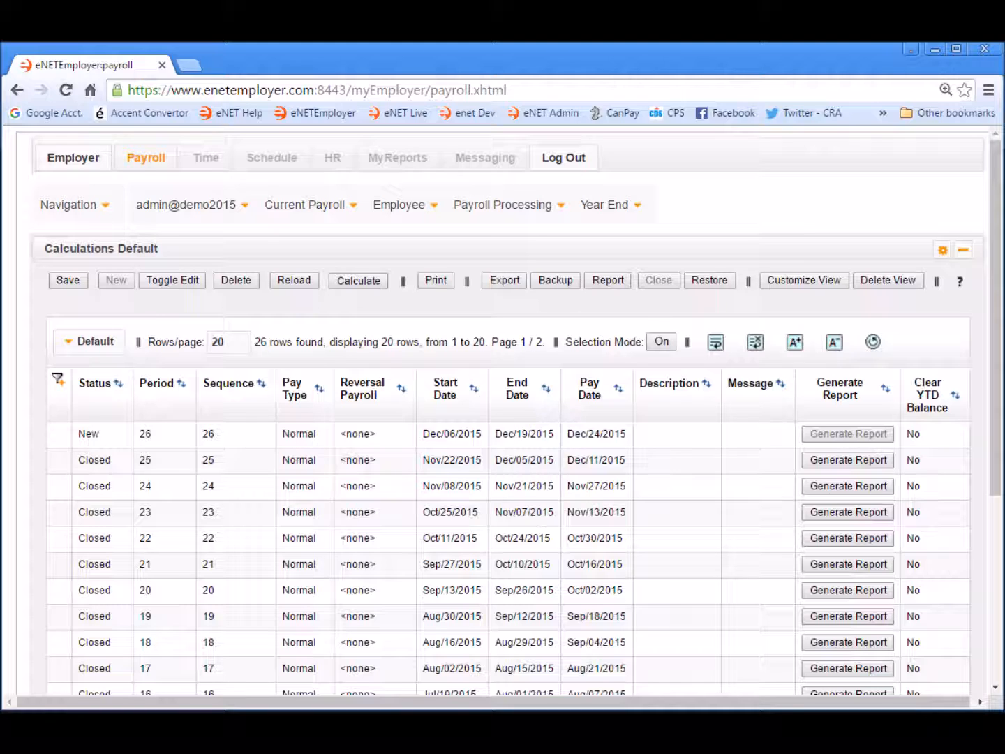
pyautogui.click(323, 208)
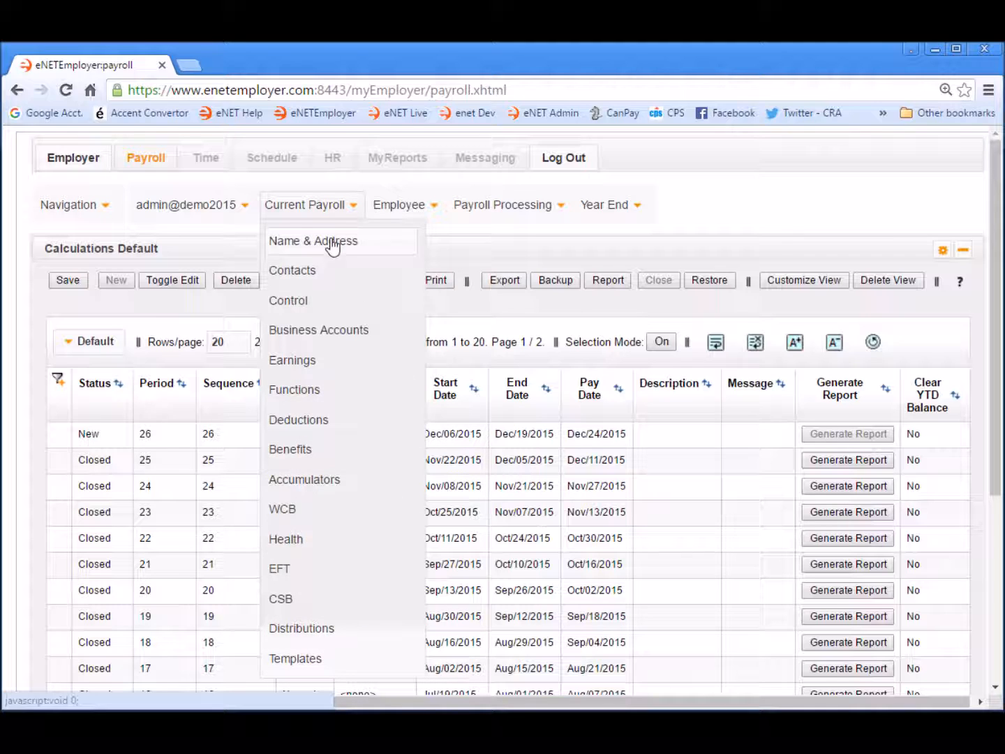
pyautogui.click(374, 307)
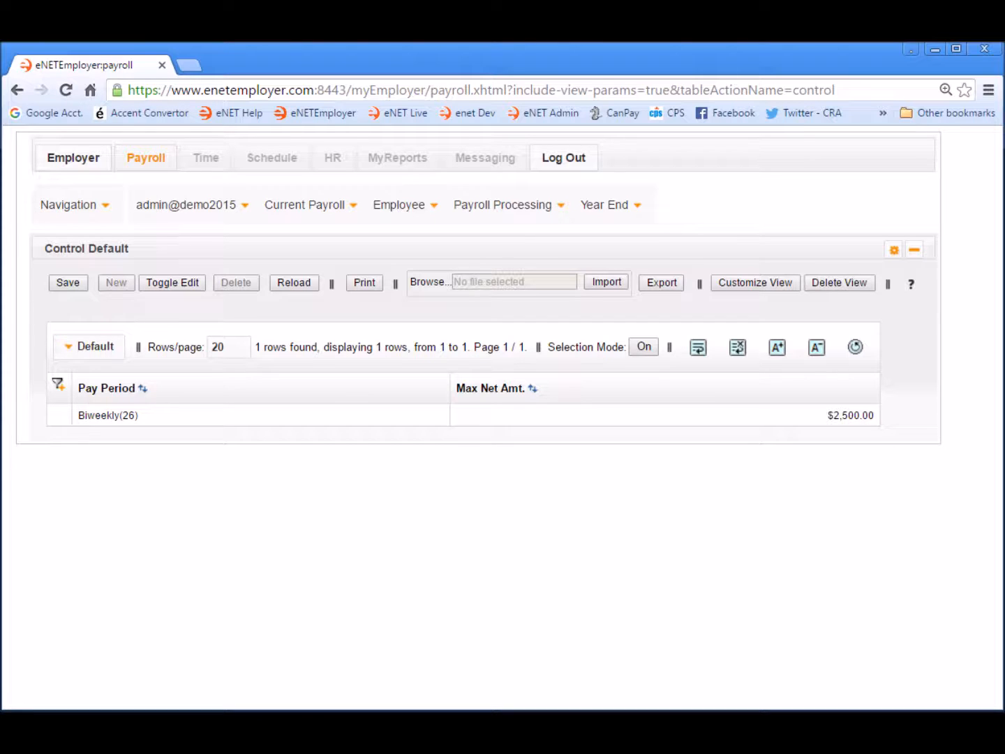
# Put the control row in edit mode, choose Biweekly(26) as the pay period and select the maximum net amount value
pyautogui.doubleClick(234, 422)
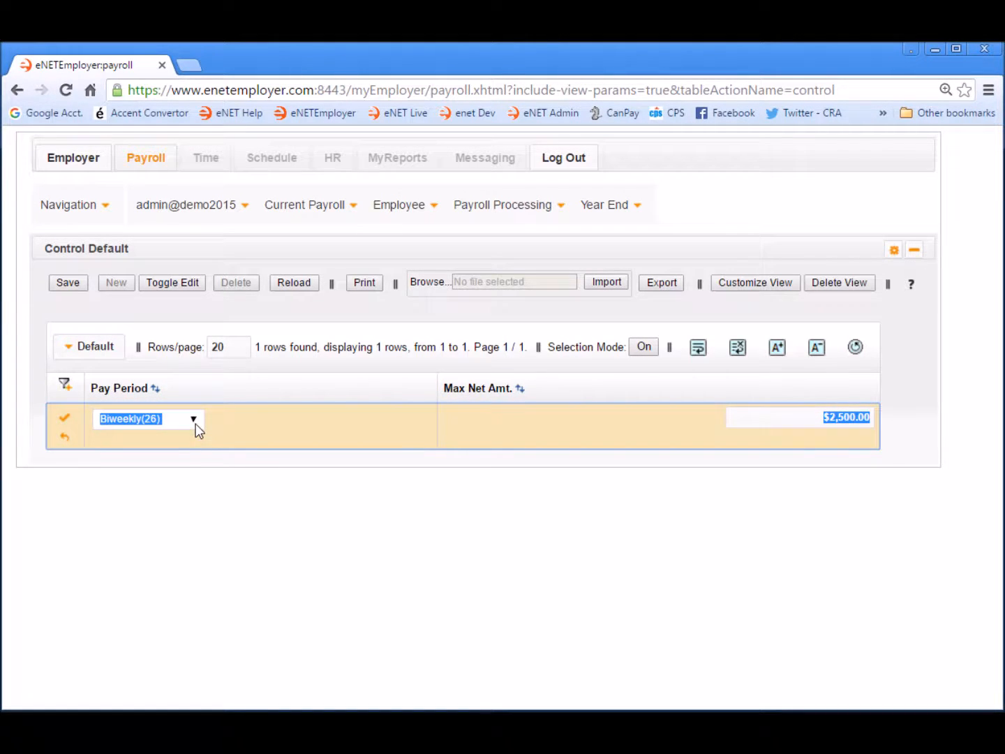
pyautogui.click(194, 424)
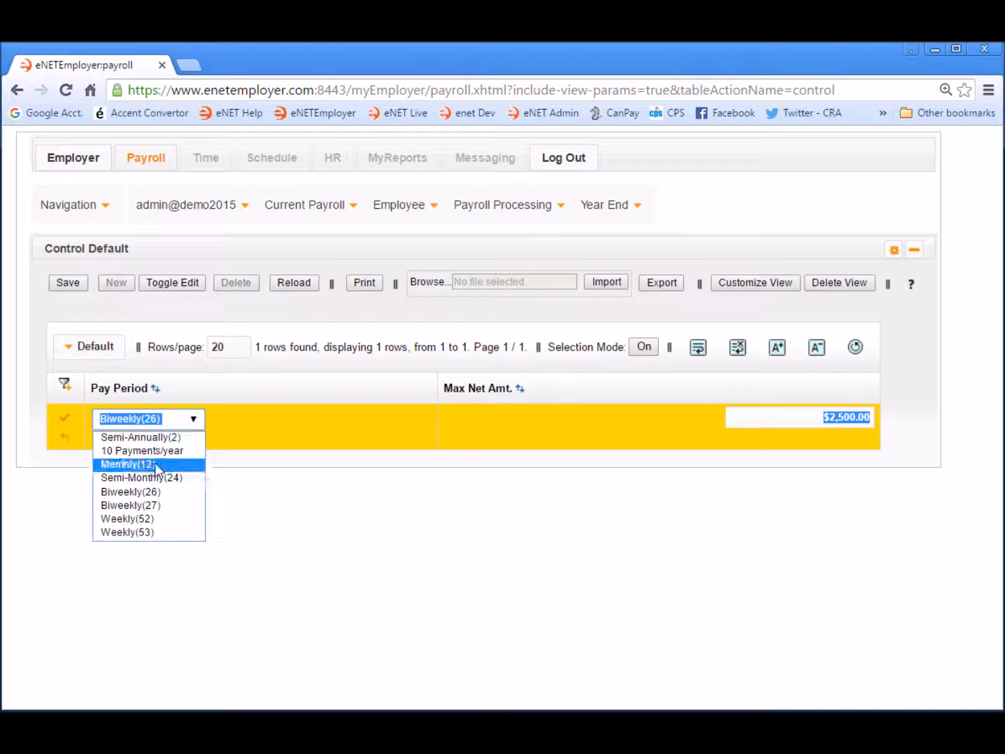
pyautogui.click(150, 491)
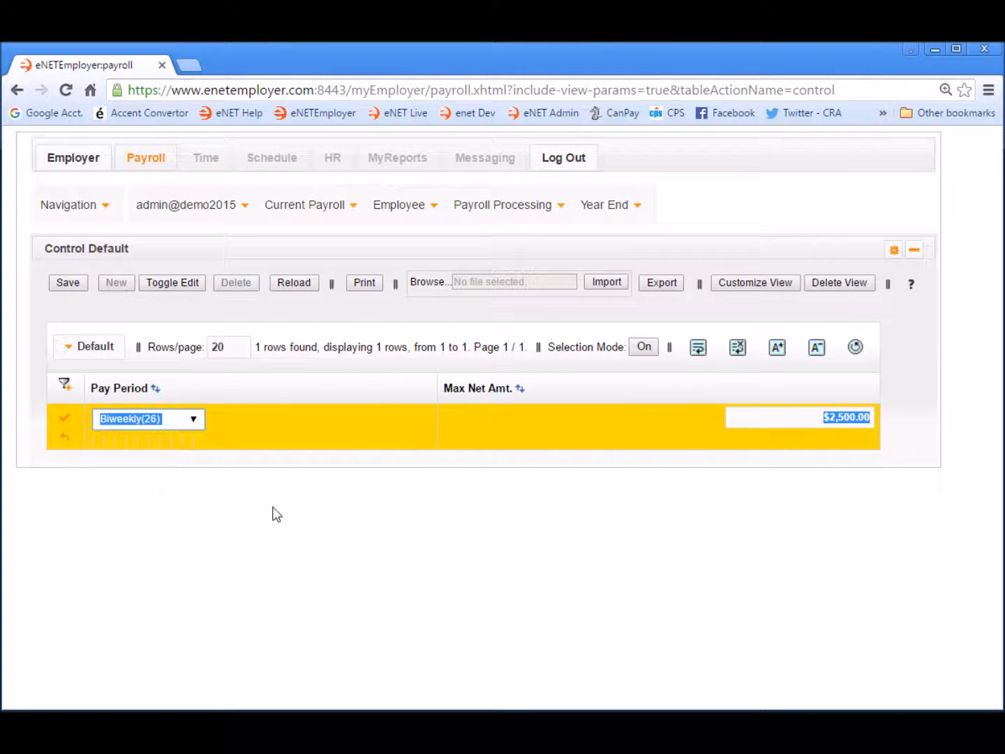
pyautogui.click(802, 417)
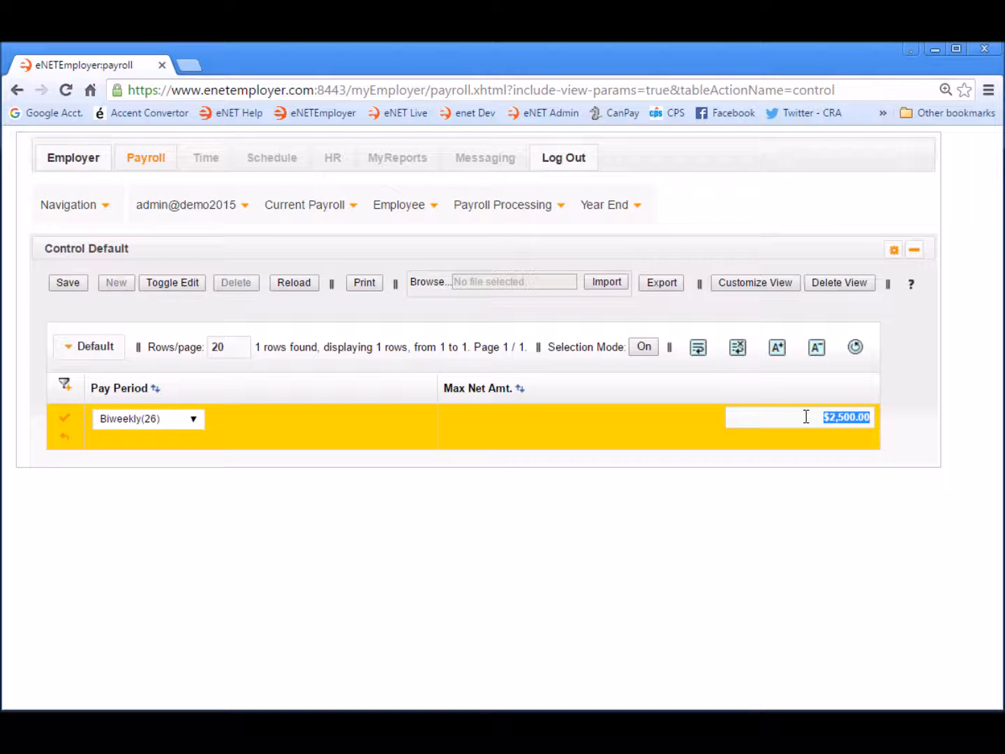
pyautogui.click(806, 417)
# Open the current payroll's Business Accounts, select the Full Rate account and bring up the help page for that screen
pyautogui.click(319, 207)
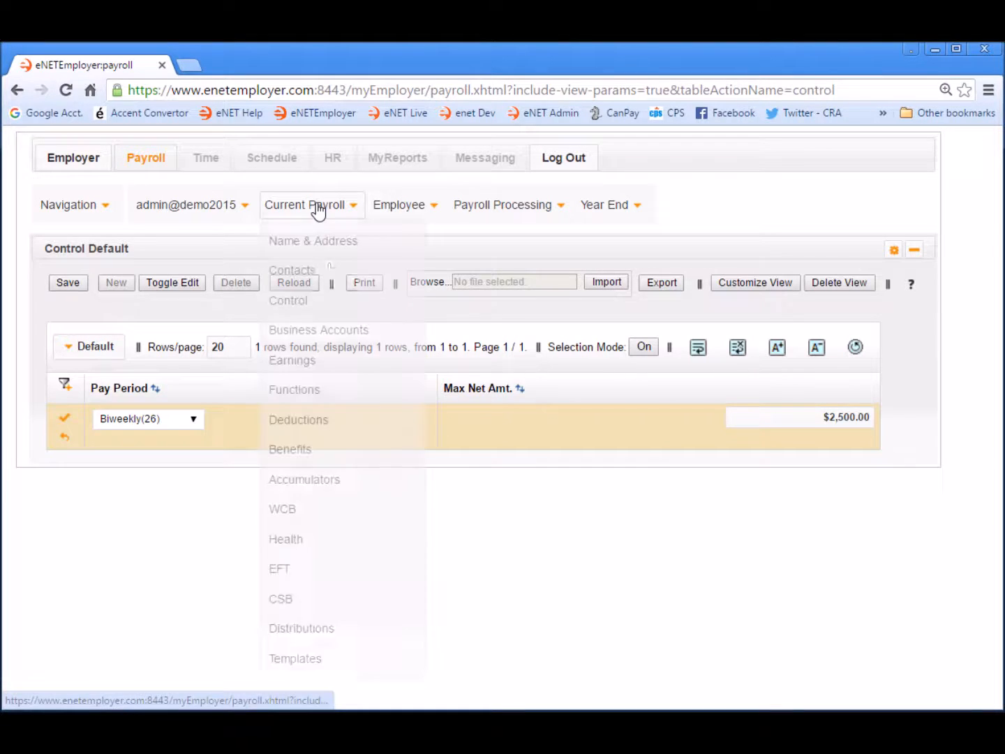
pyautogui.click(359, 335)
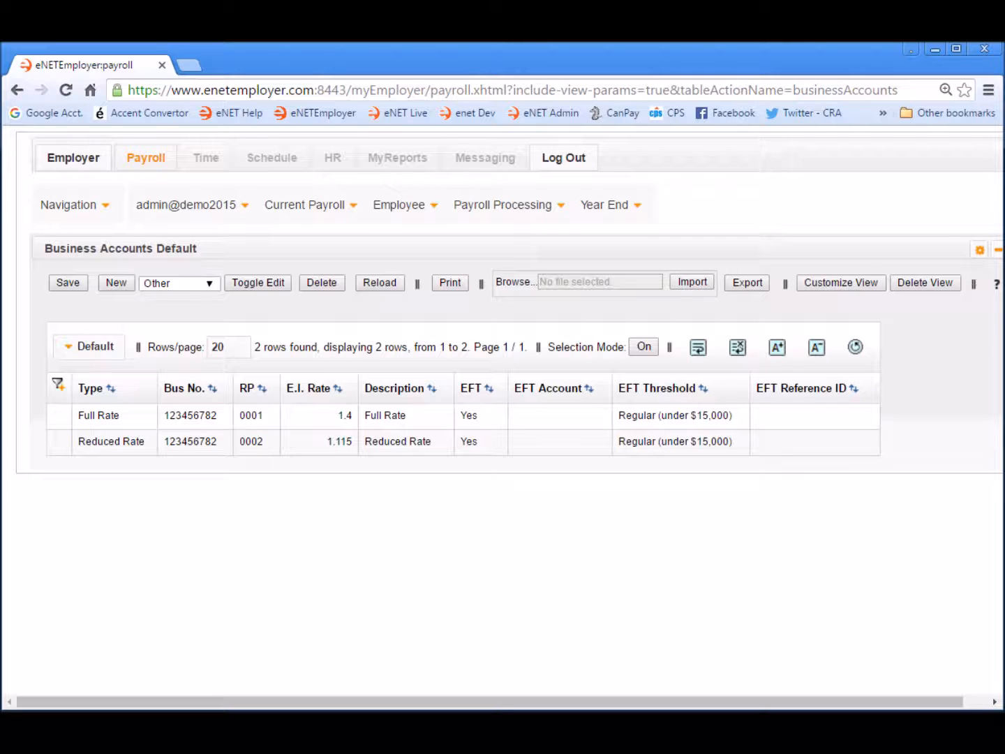
pyautogui.click(138, 419)
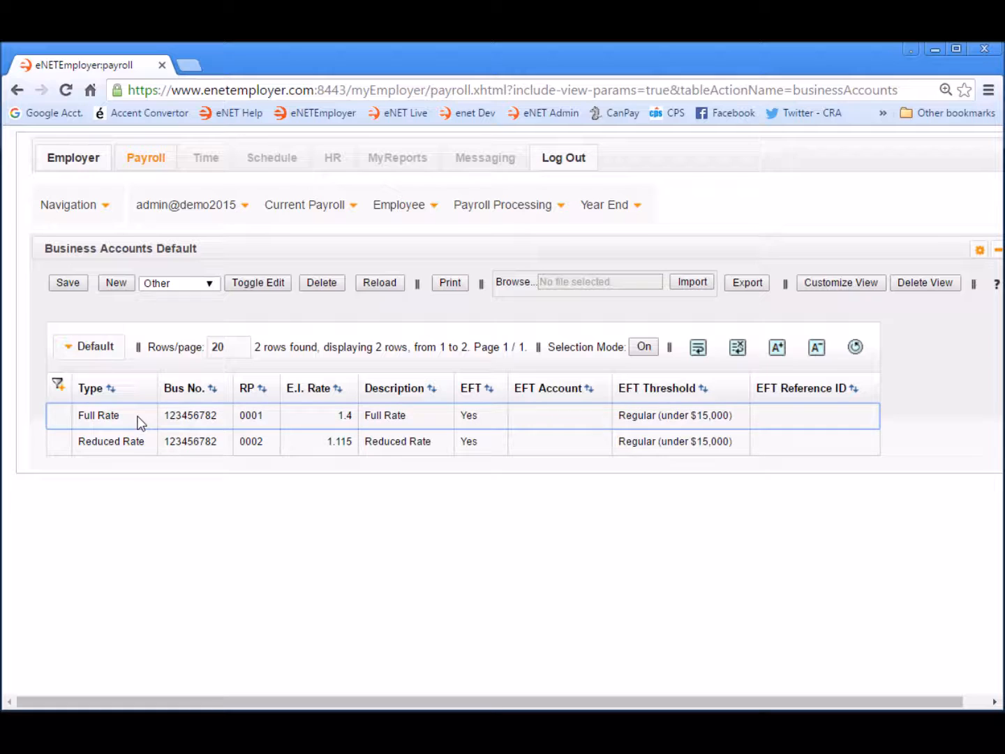
pyautogui.click(137, 419)
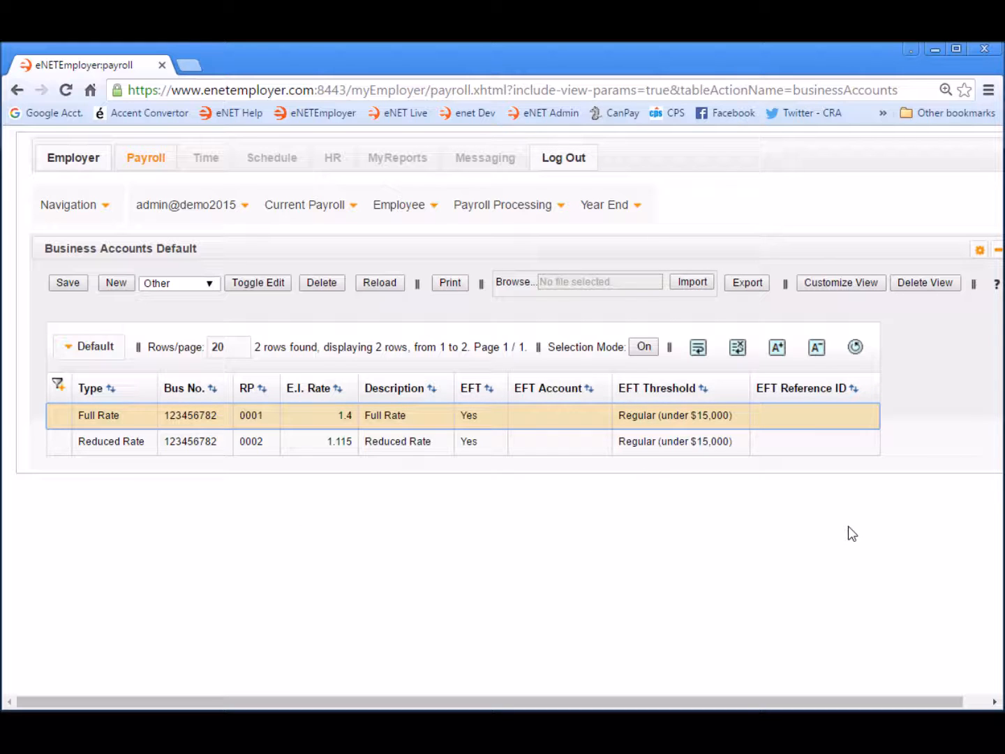
pyautogui.click(997, 285)
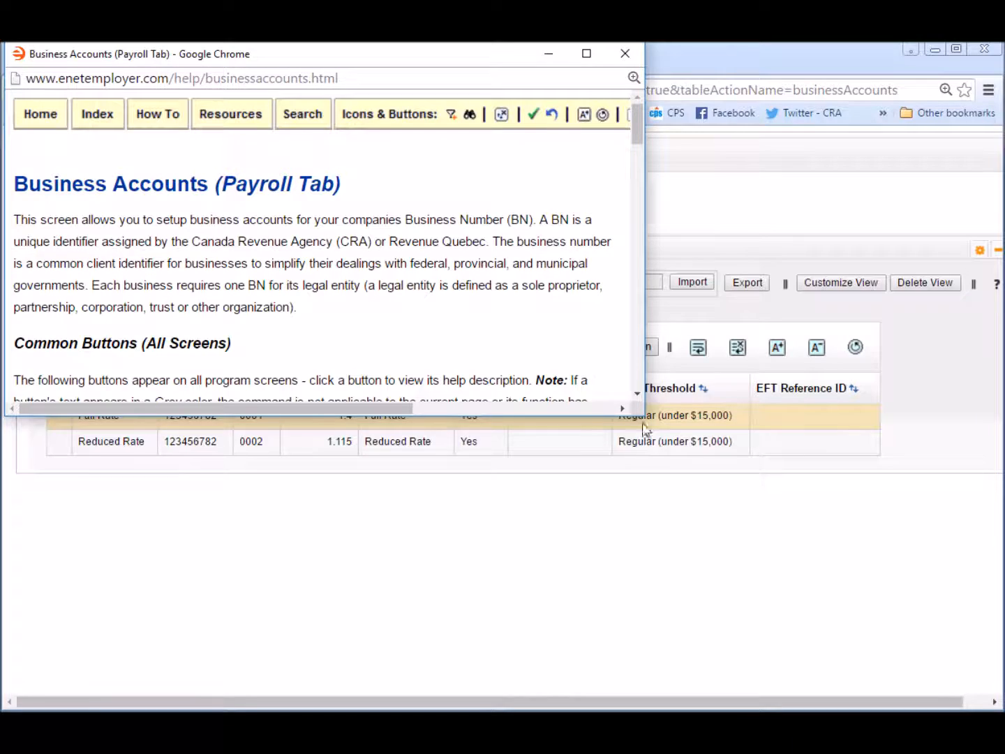
# Enlarge the help window and read through the Business Accounts help page, including the EFT, RP and Type descriptions
pyautogui.moveTo(644, 416); pyautogui.dragTo(946, 657)
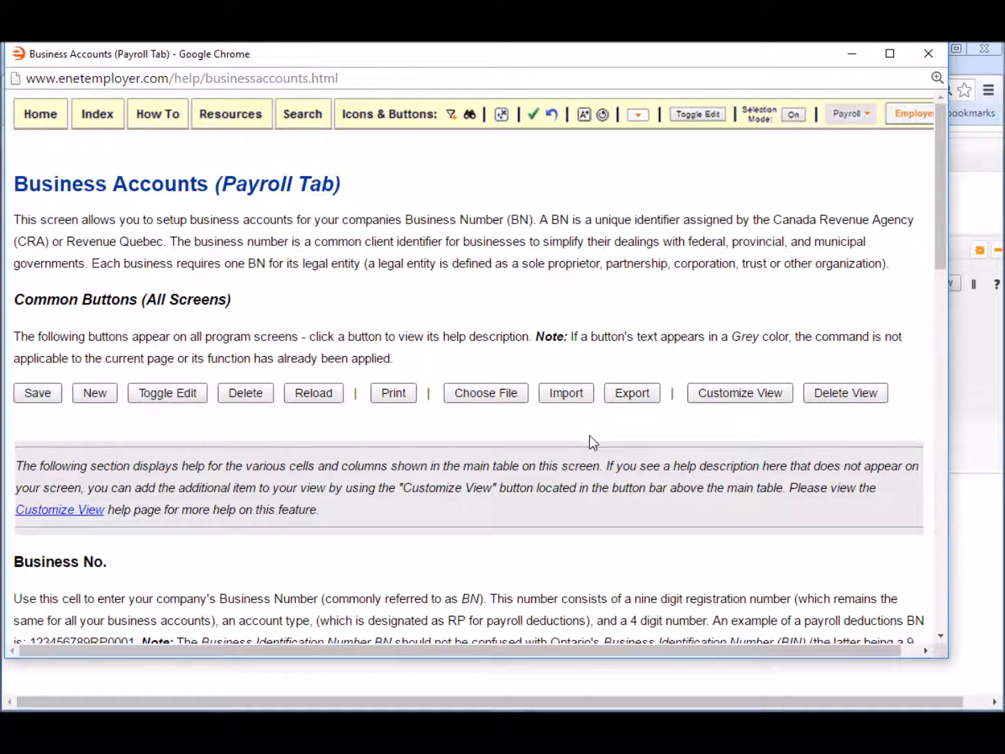
pyautogui.scroll(-5, 589, 437)
pyautogui.scroll(-7, 594, 443)
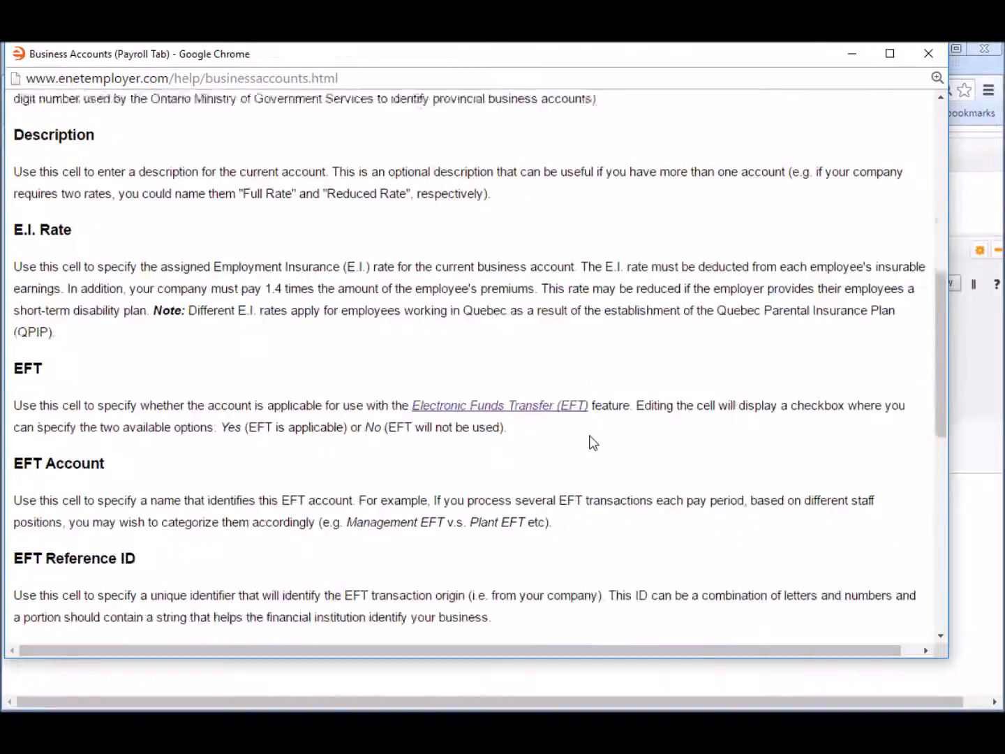
pyautogui.scroll(-5, 591, 437)
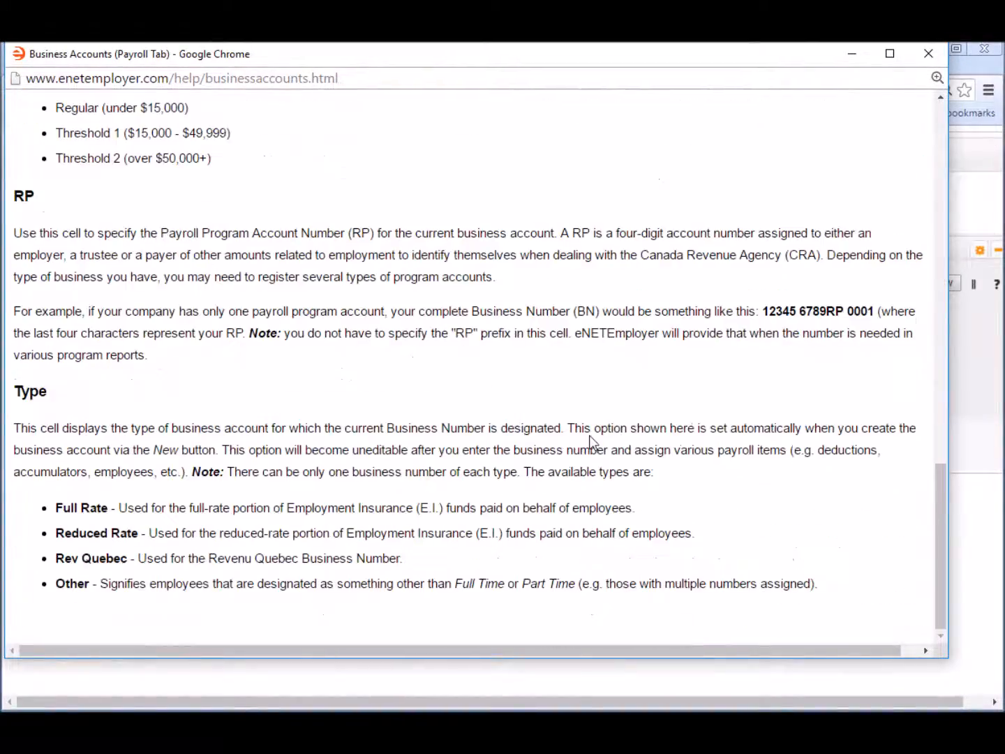
pyautogui.scroll(17, 591, 442)
pyautogui.scroll(3, 592, 442)
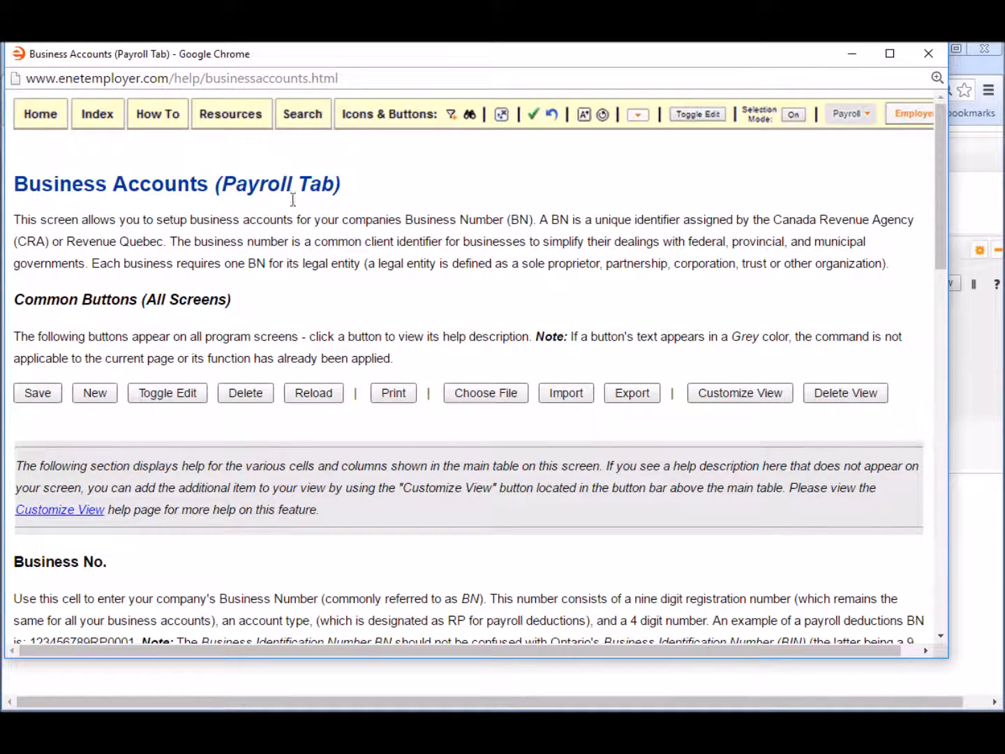
# Go to the help index and look through the Payroll topics
pyautogui.click(99, 122)
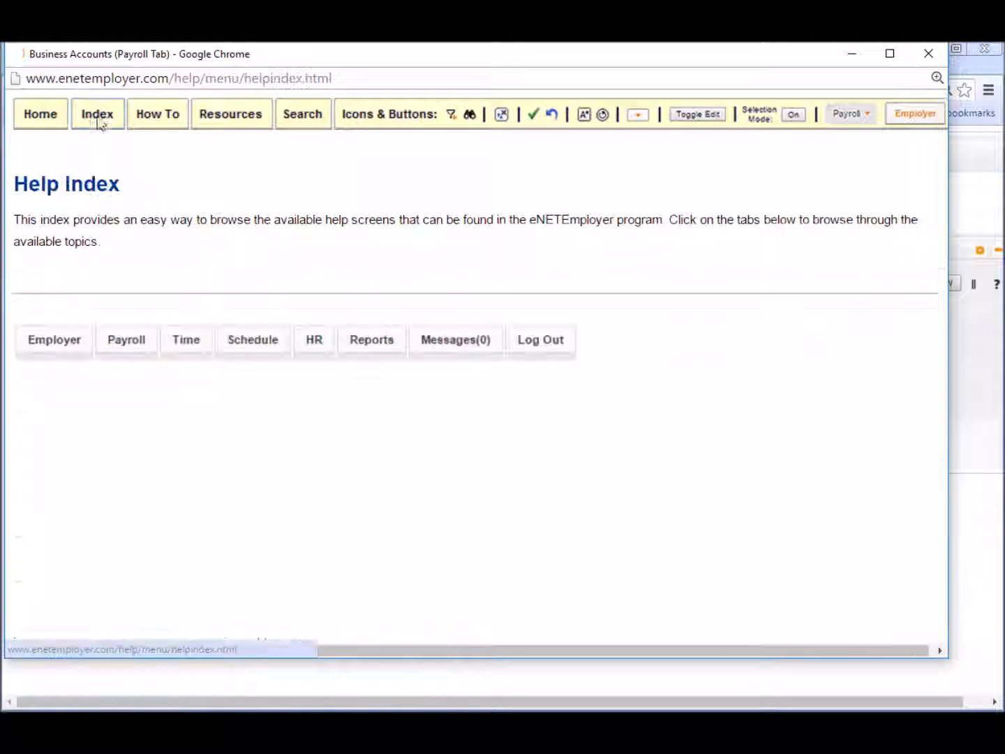
pyautogui.click(145, 348)
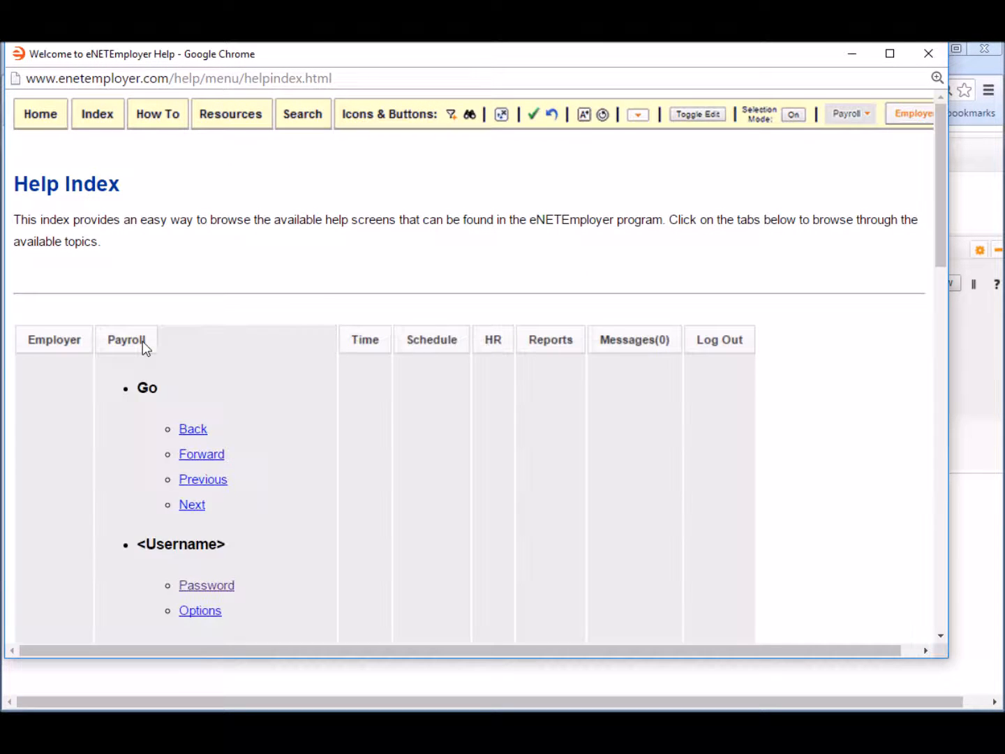
pyautogui.scroll(-8, 558, 442)
pyautogui.scroll(-6, 556, 436)
pyautogui.scroll(14, 556, 437)
# Browse the how-to video lessons and the help search page, closing the help window when finished
pyautogui.click(165, 122)
pyautogui.scroll(-1, 524, 517)
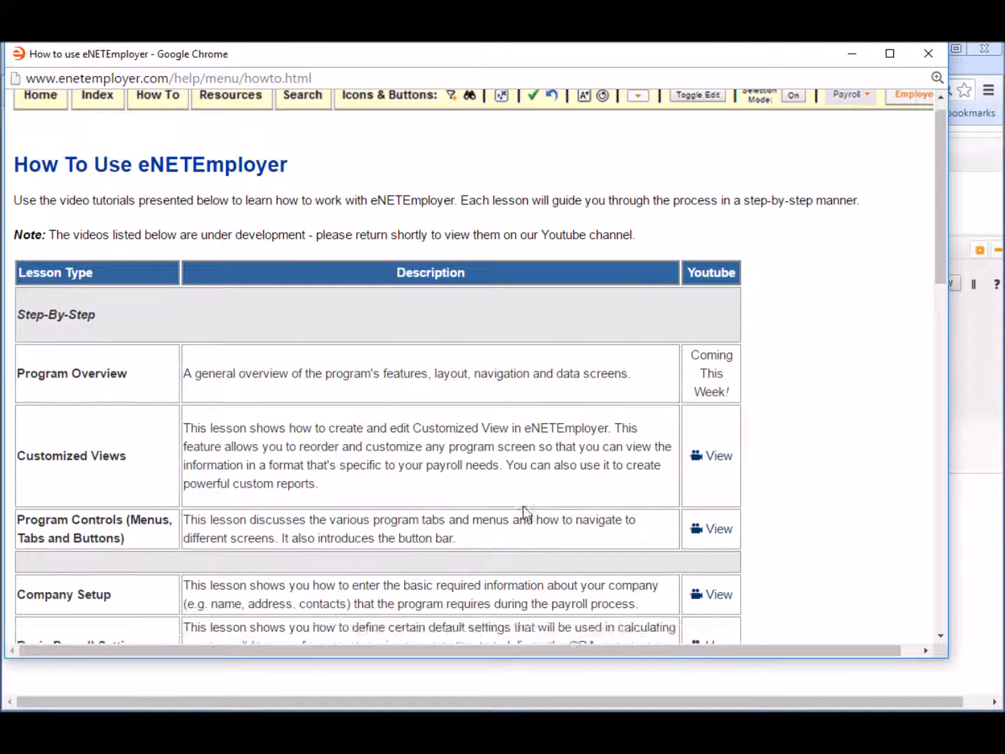
pyautogui.scroll(-10, 525, 512)
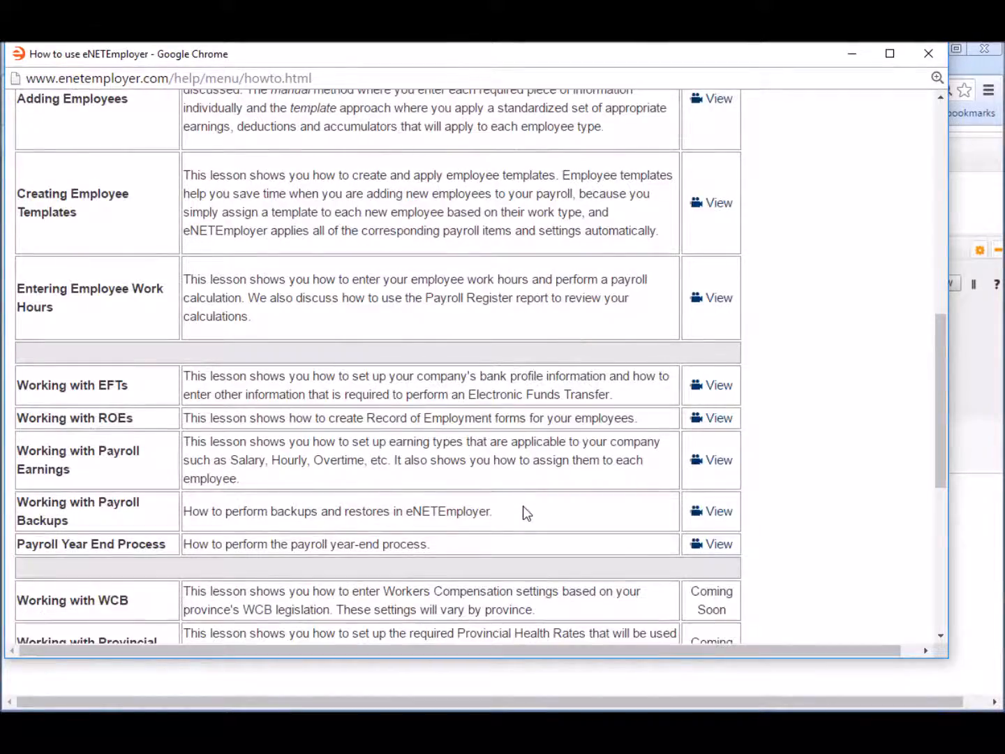
pyautogui.scroll(10, 524, 512)
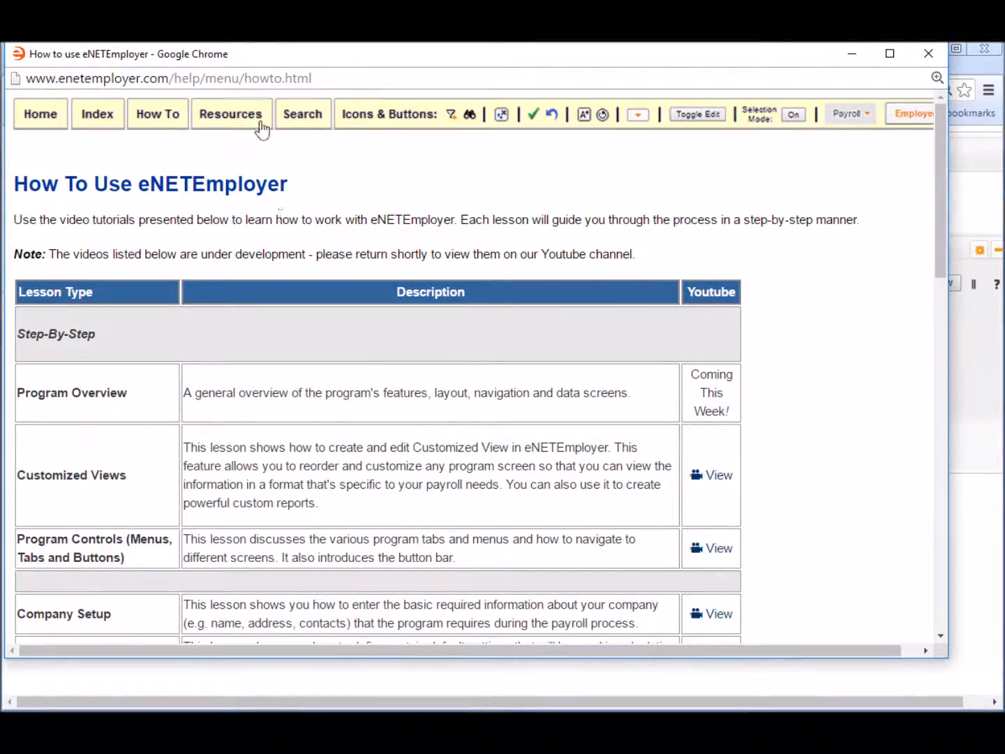
pyautogui.click(299, 121)
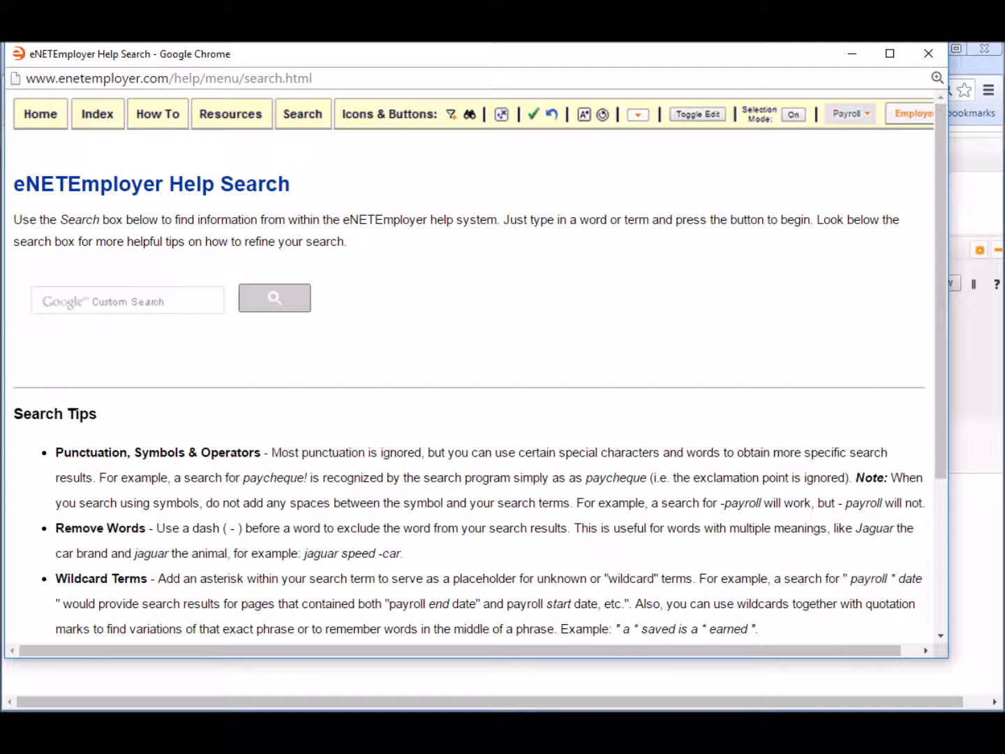
pyautogui.click(929, 54)
# Open the current payroll's Earnings and look over the full list of earning types
pyautogui.click(307, 205)
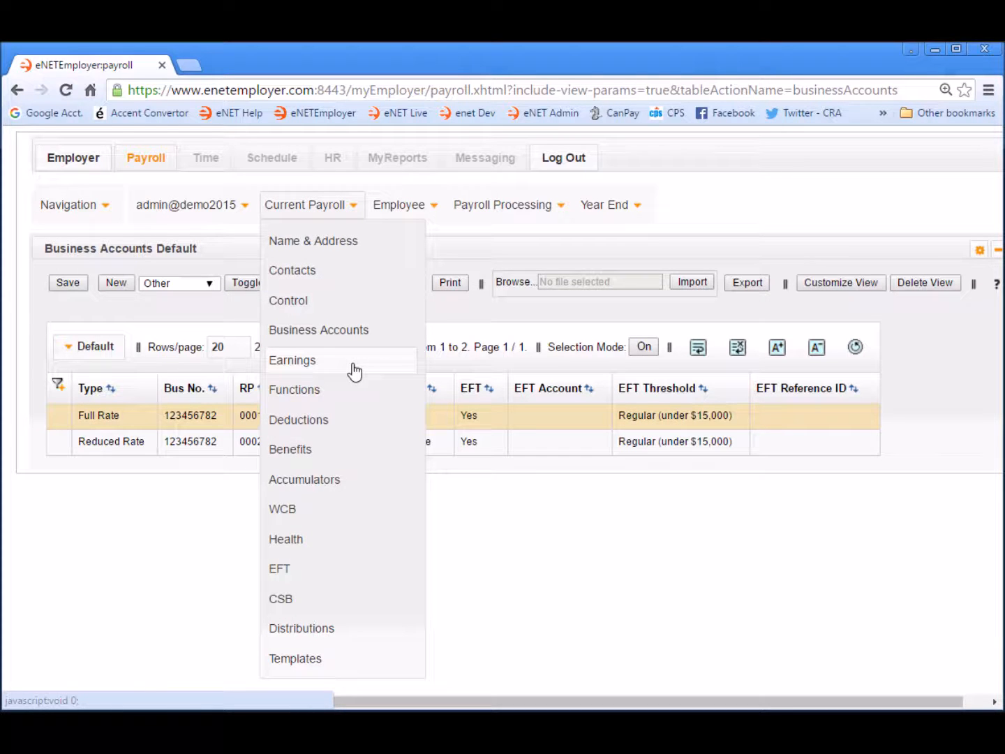
pyautogui.click(354, 373)
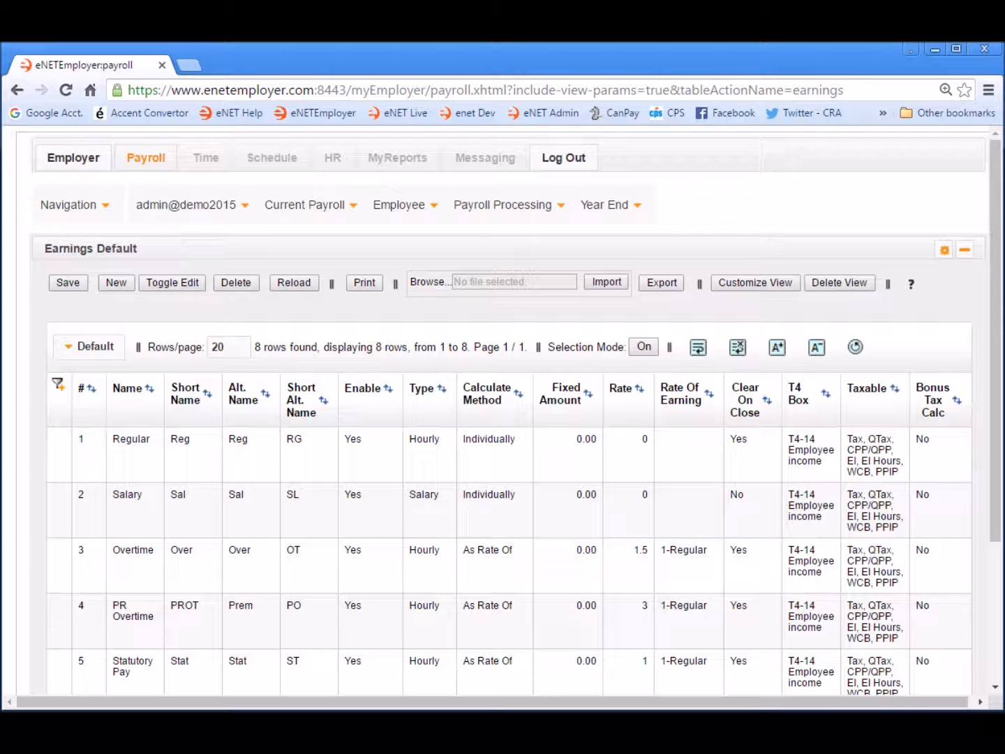
pyautogui.scroll(-3, 777, 522)
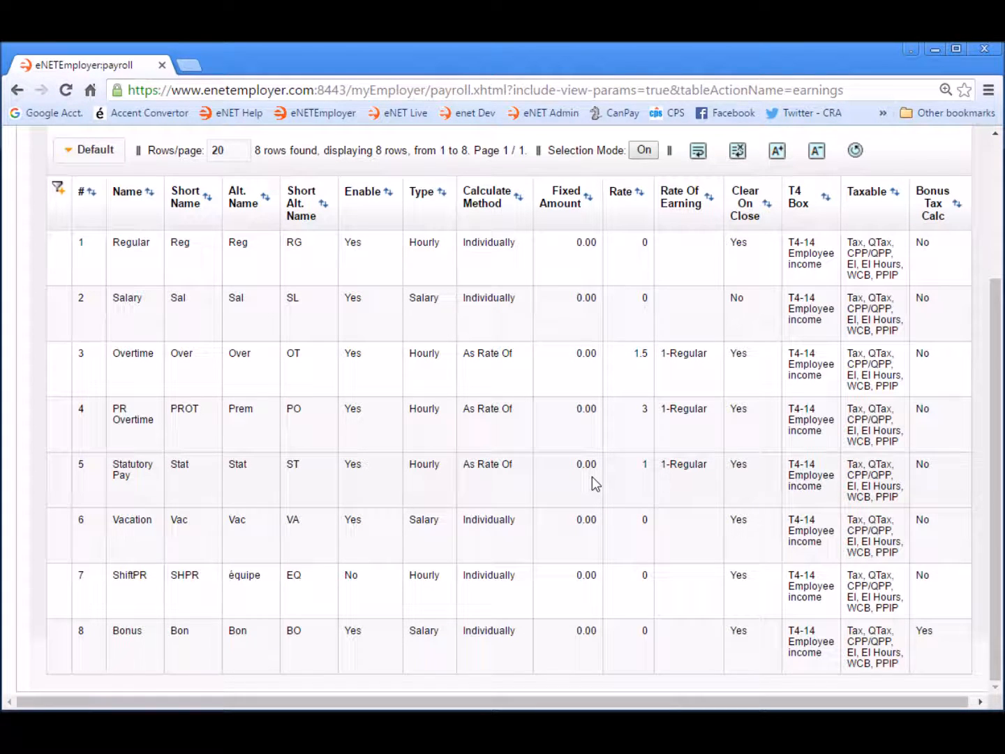
pyautogui.scroll(3, 591, 476)
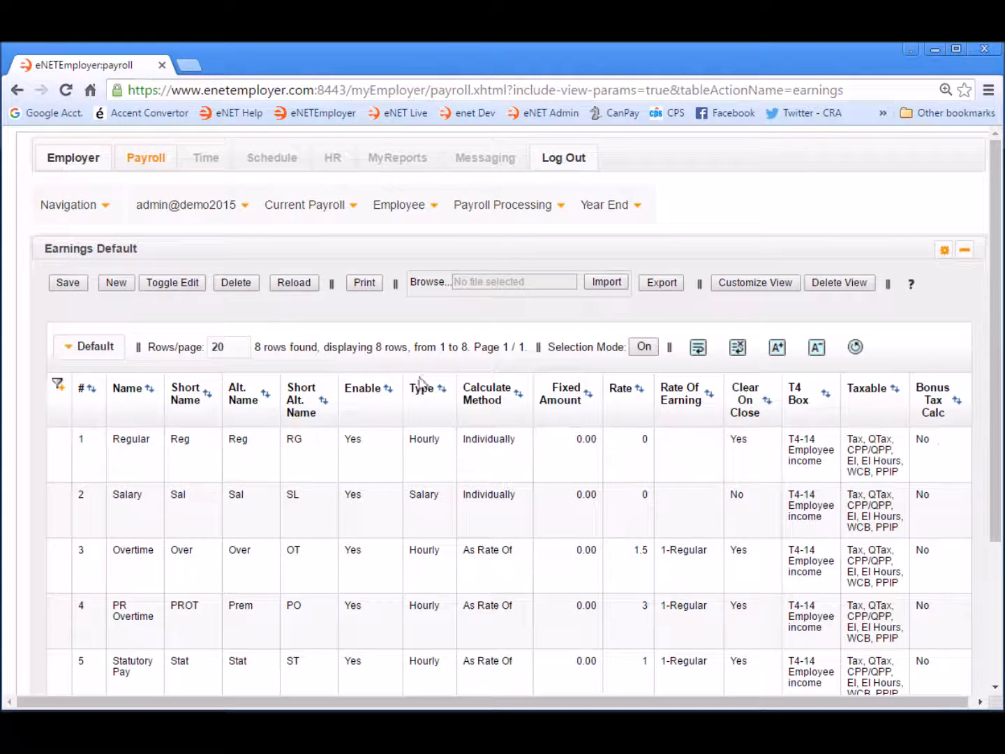
# Add a new earning named Commission with the short name Com
pyautogui.click(114, 284)
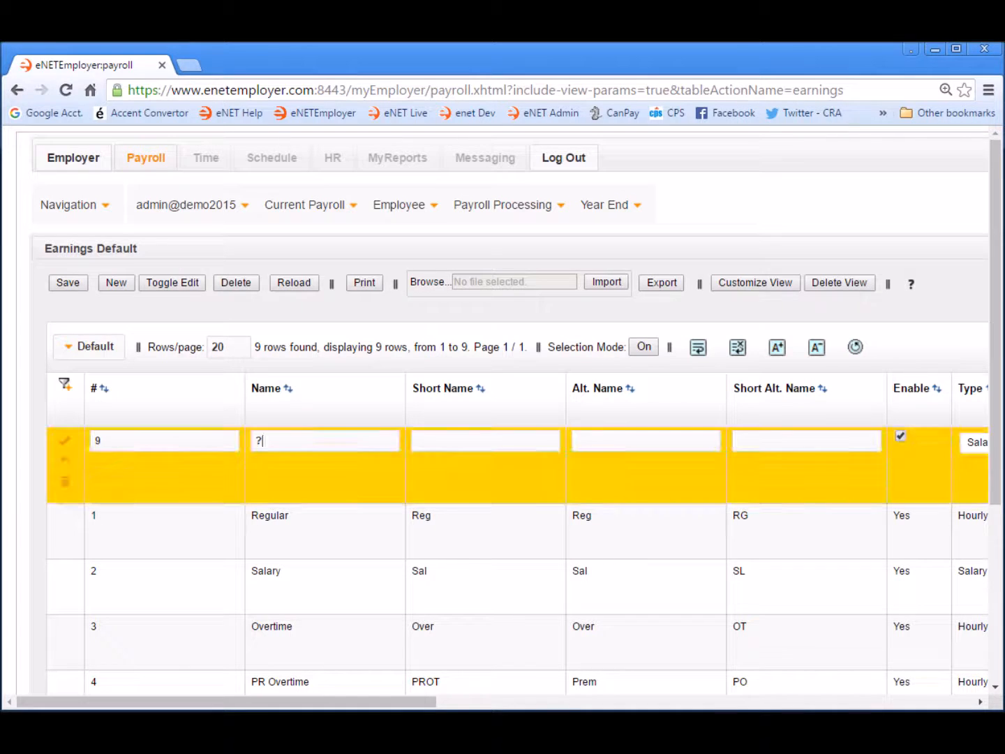
pyautogui.click(283, 438)
pyautogui.press('BackSpace')
pyautogui.write('Commission')
pyautogui.click(438, 440)
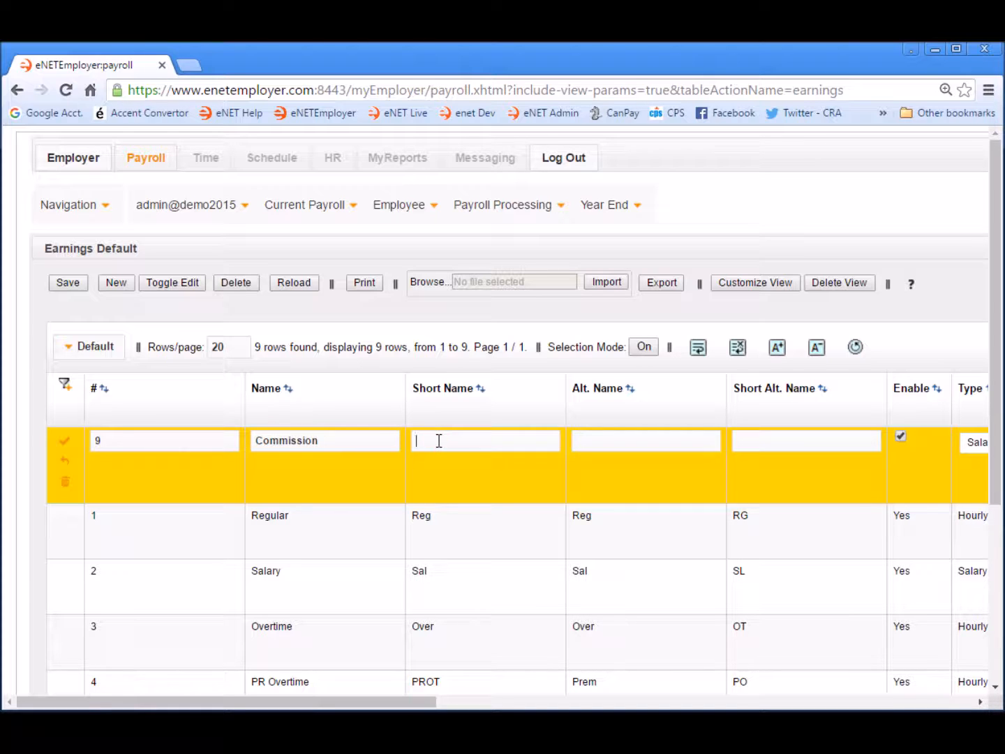
pyautogui.write('Com')
# Keep the Commission earning's calculate method at Individually and set its T4 box to T4-42 Employment commissions
pyautogui.click(944, 699)
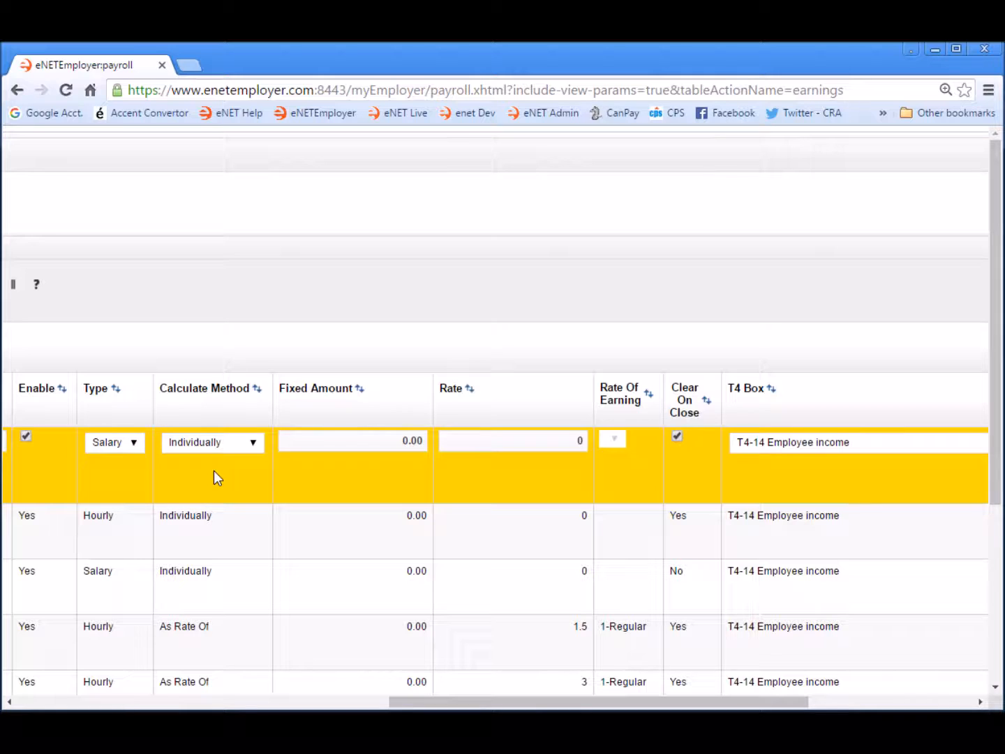
pyautogui.click(217, 443)
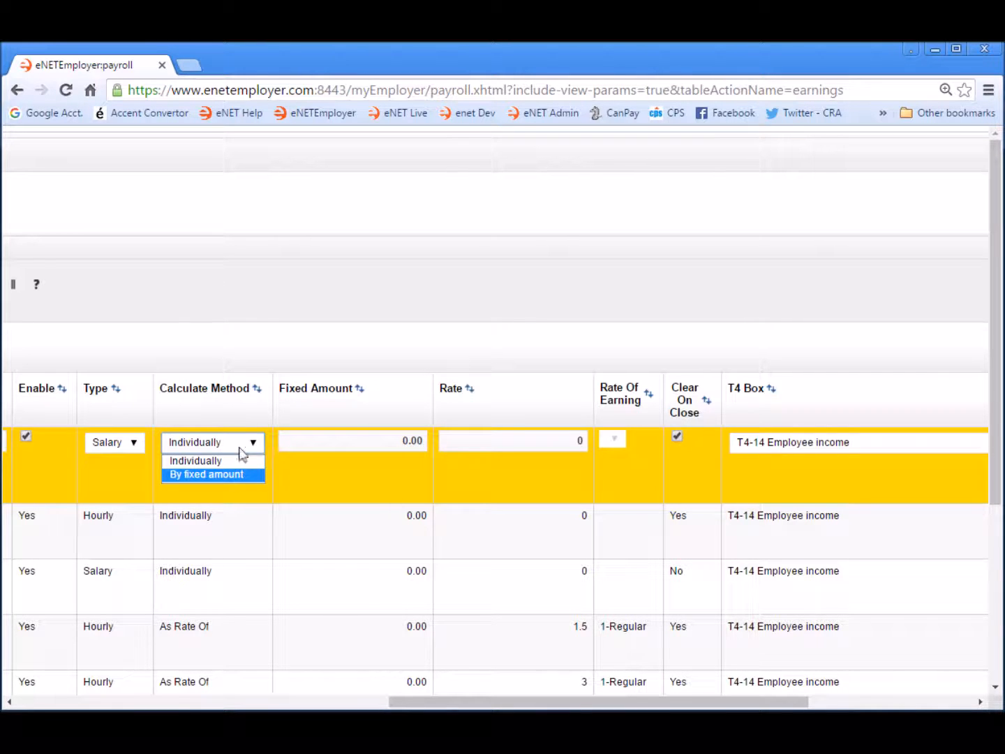
pyautogui.click(212, 443)
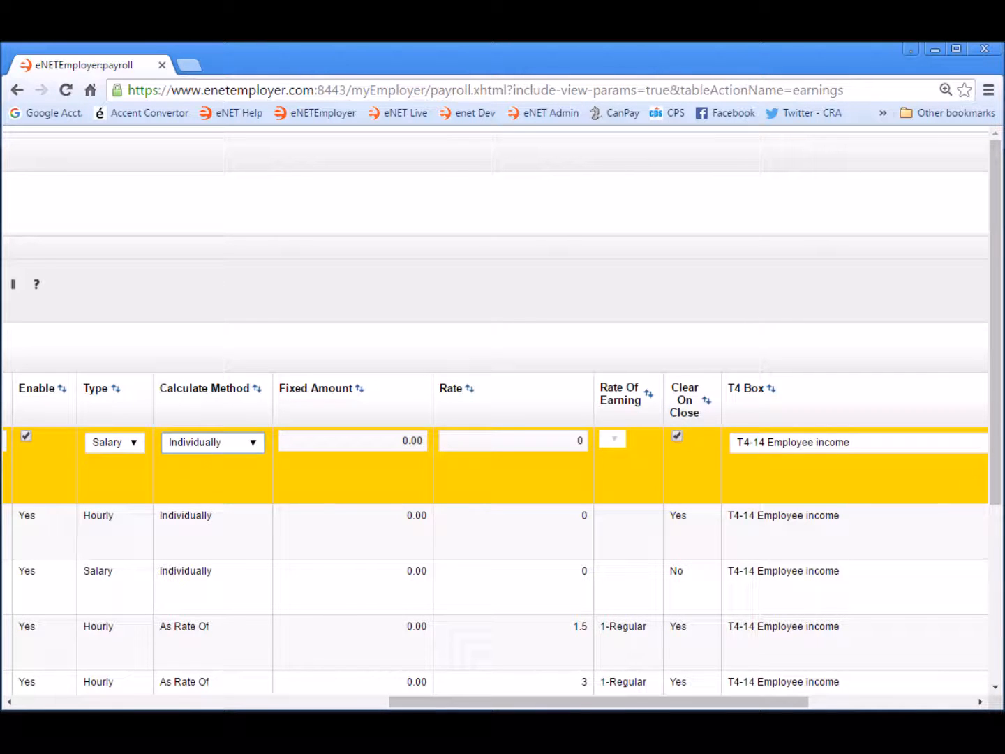
pyautogui.click(952, 707)
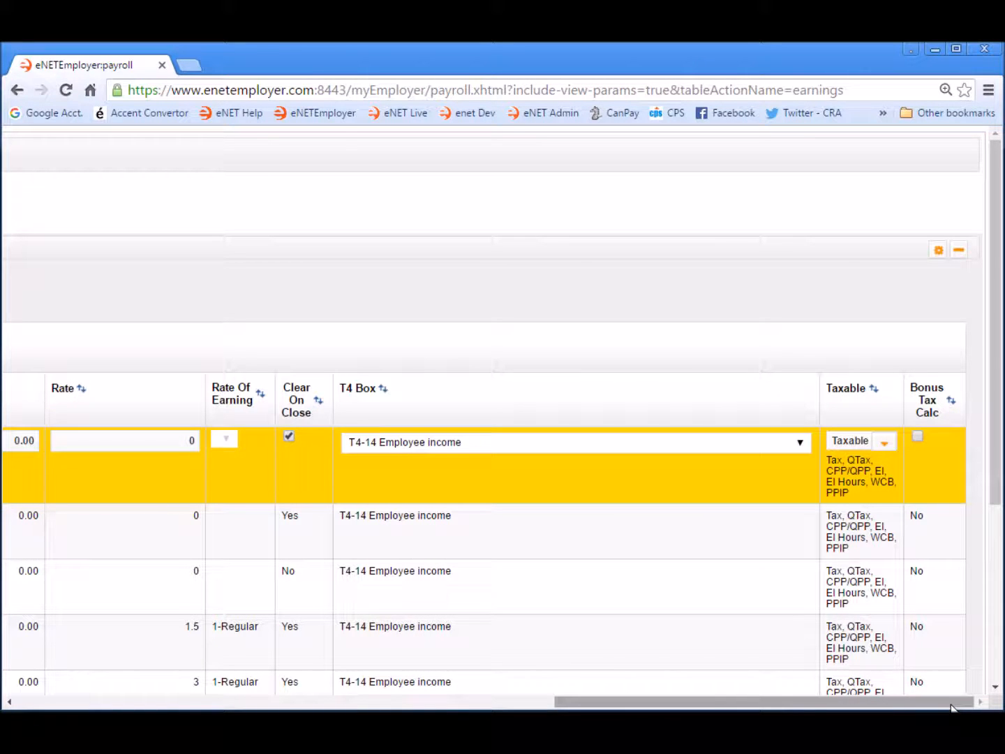
pyautogui.click(493, 442)
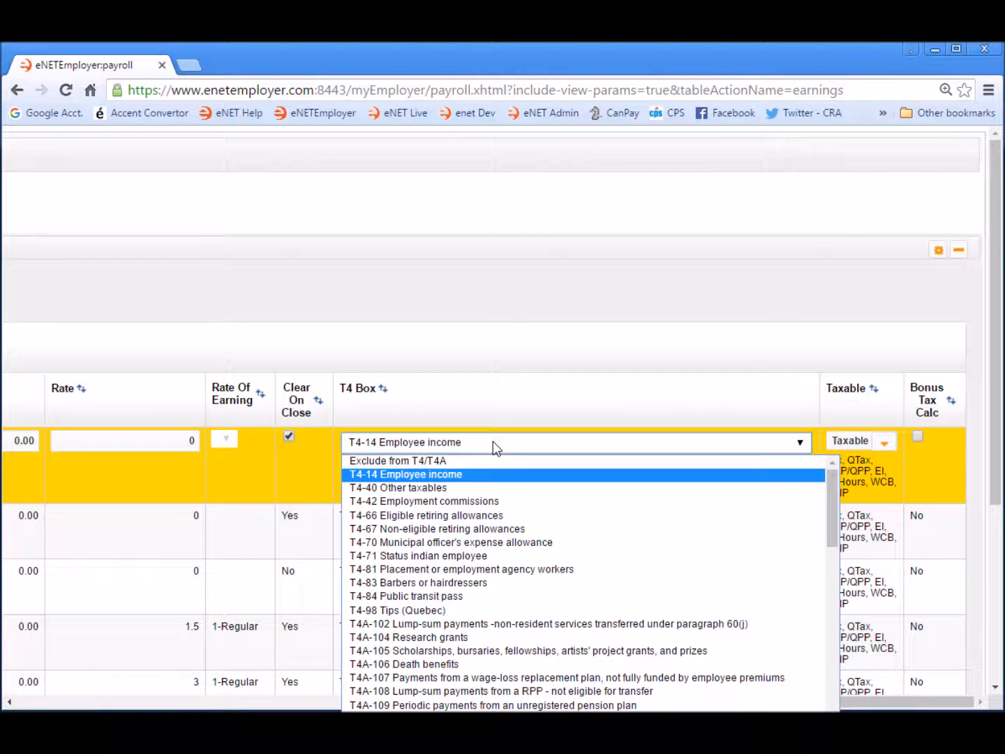
pyautogui.click(426, 502)
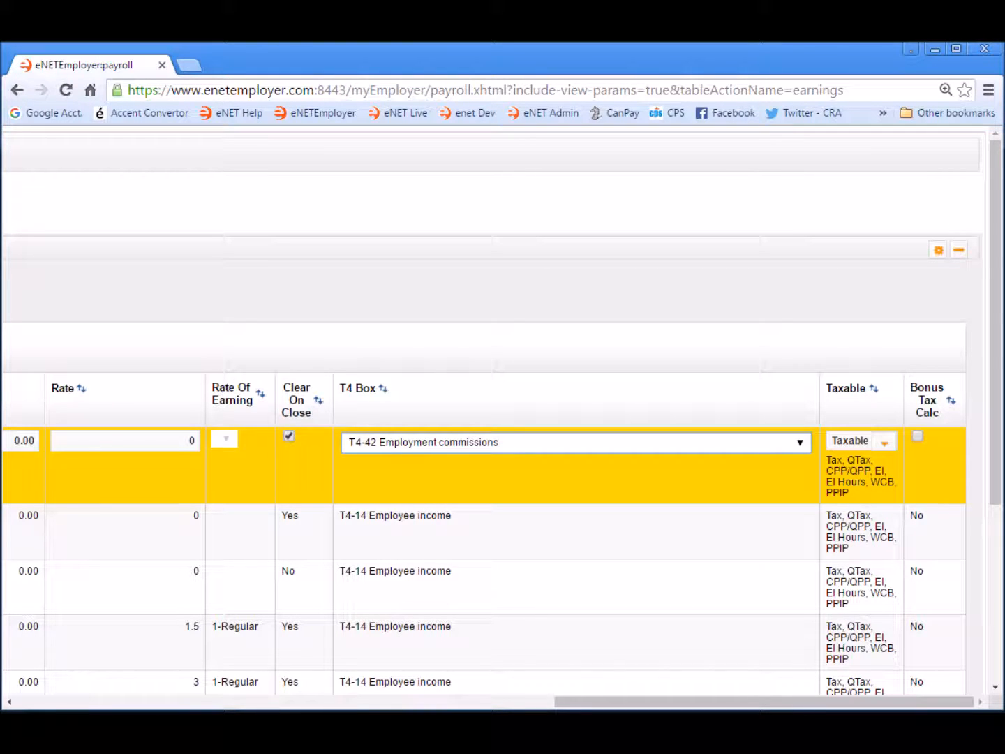
# Exclude EI Hours from the Commission earning's taxable items and accept the new row
pyautogui.click(886, 448)
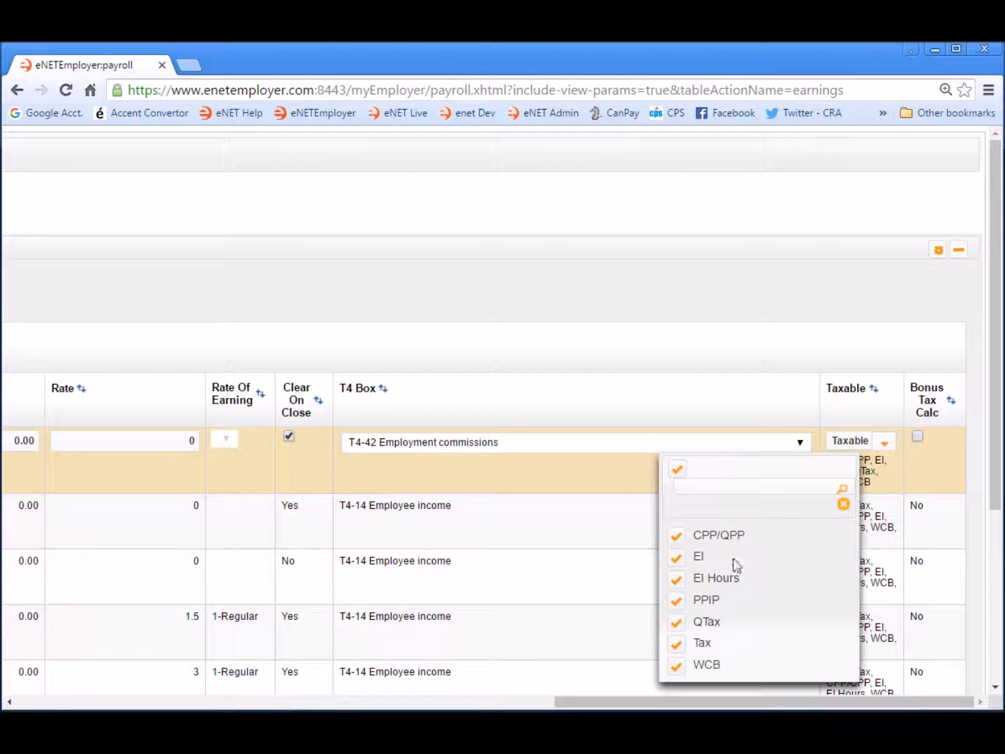
pyautogui.click(678, 584)
pyautogui.click(844, 504)
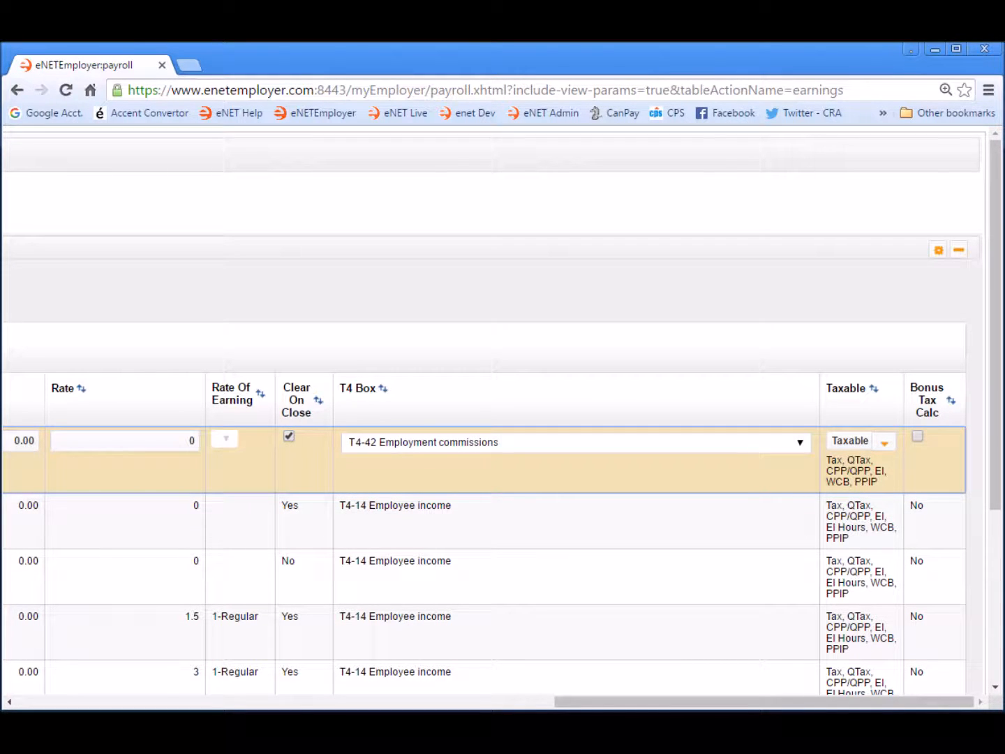
pyautogui.click(33, 702)
pyautogui.click(32, 702)
pyautogui.click(65, 447)
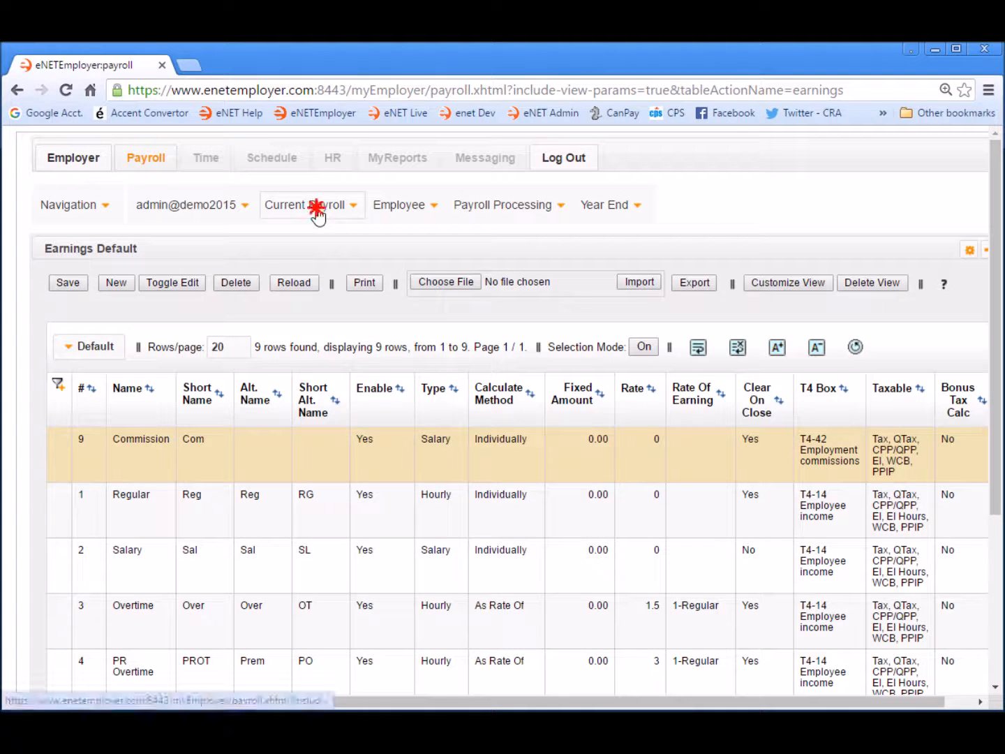
# Open the current payroll's Functions and expand the variables of the Vacation Pay function
pyautogui.click(318, 213)
pyautogui.click(298, 390)
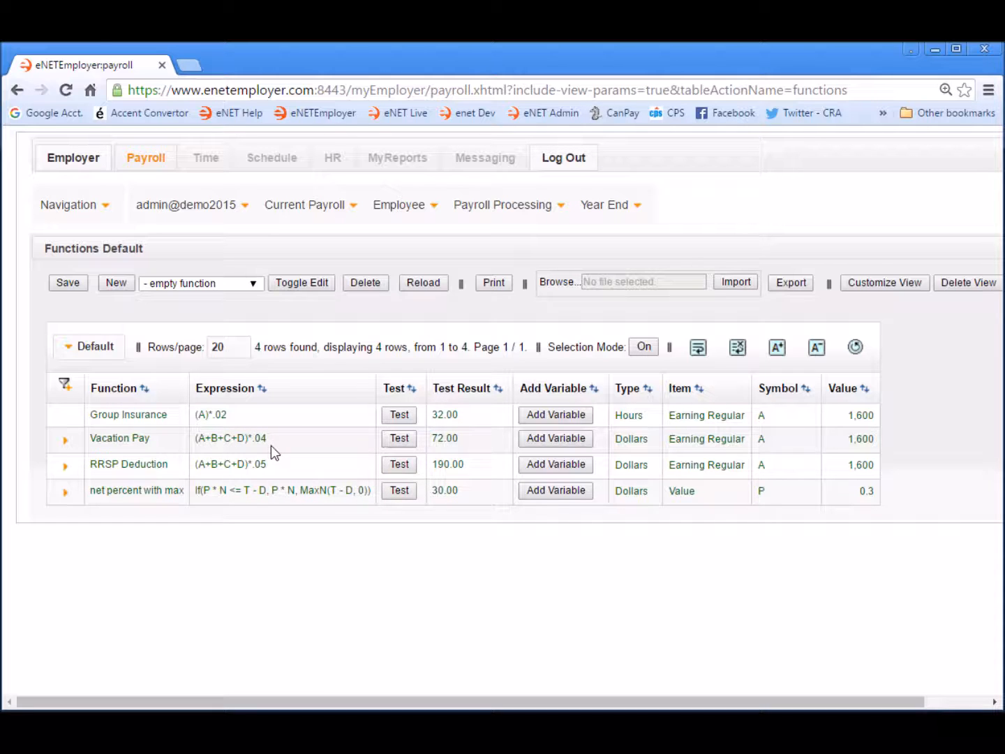
pyautogui.click(66, 441)
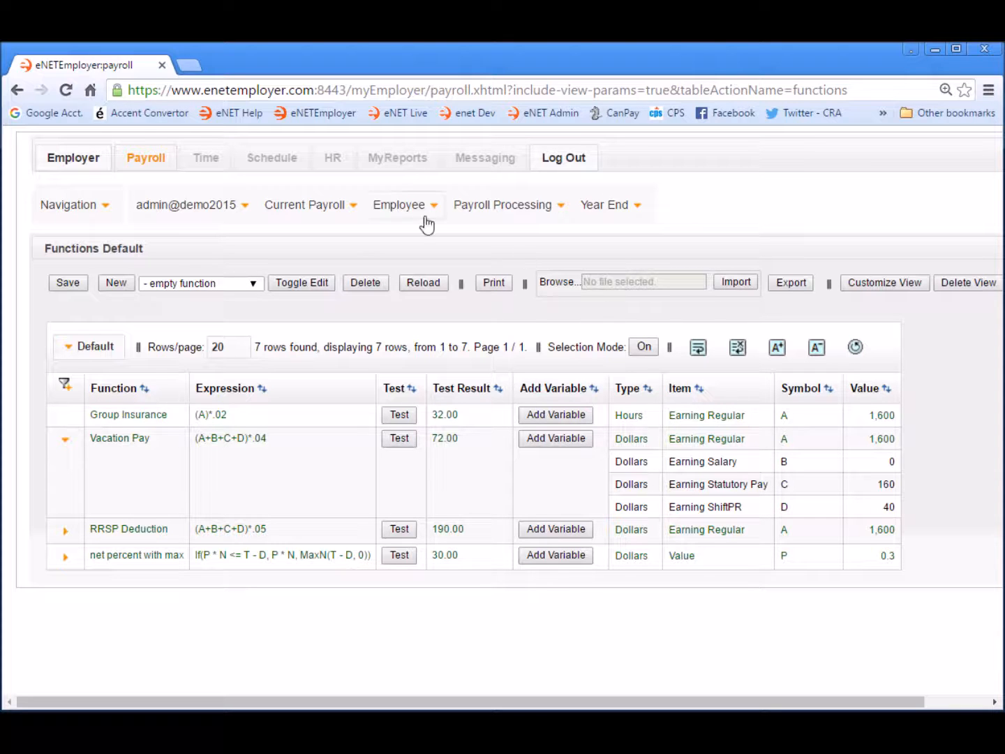
# Open the current payroll's Deductions and select the Group Insurance, RRSP Deduction and 30% Garnish rows in turn
pyautogui.click(325, 208)
pyautogui.click(323, 417)
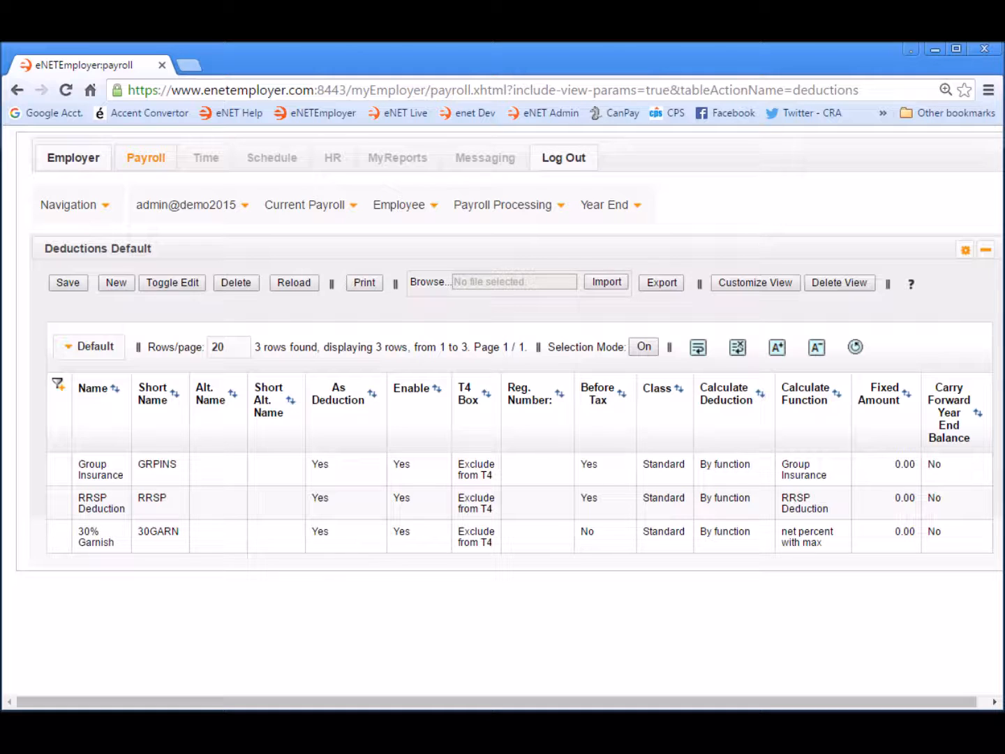
pyautogui.click(215, 470)
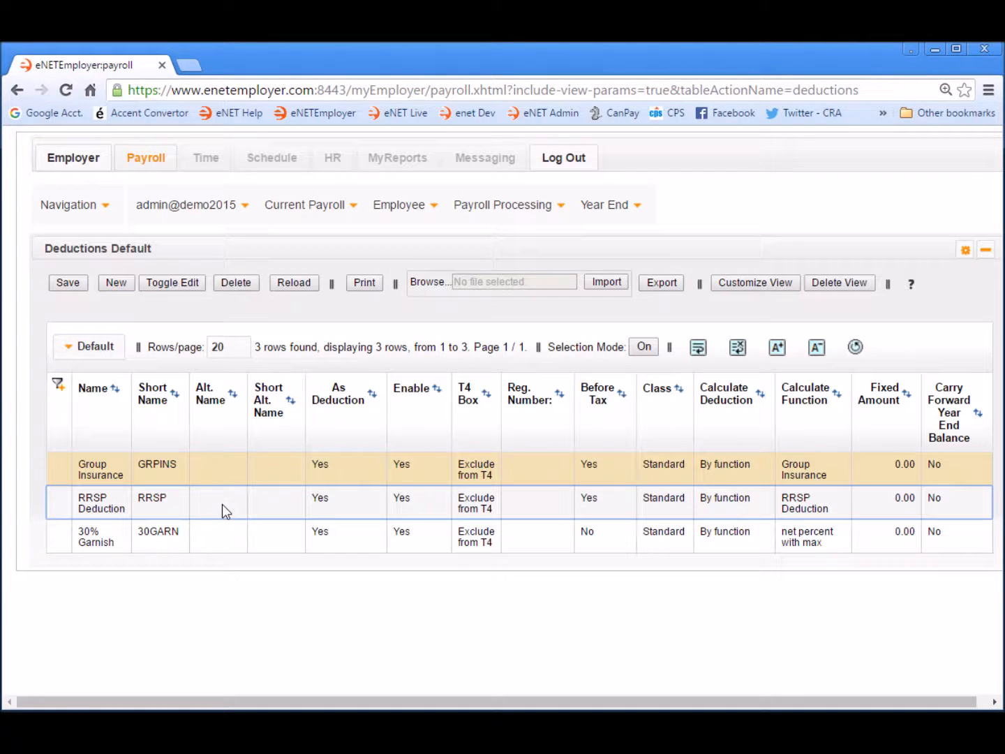
pyautogui.click(223, 505)
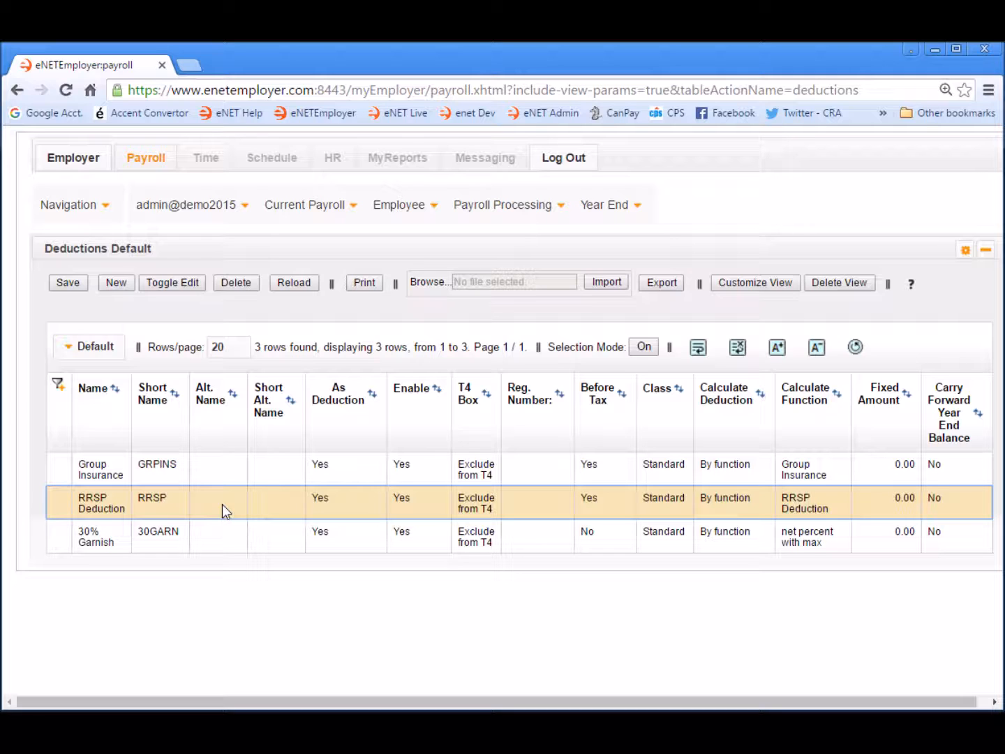
pyautogui.click(216, 539)
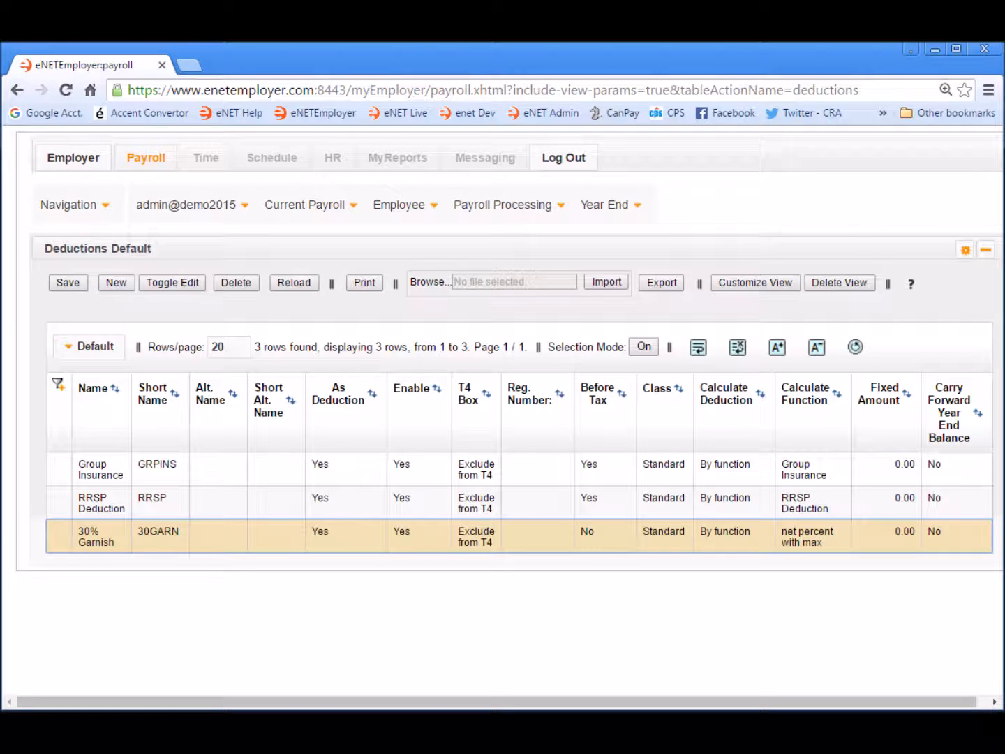
# View the current payroll's Benefits, followed by its Accumulators
pyautogui.moveTo(325, 204)
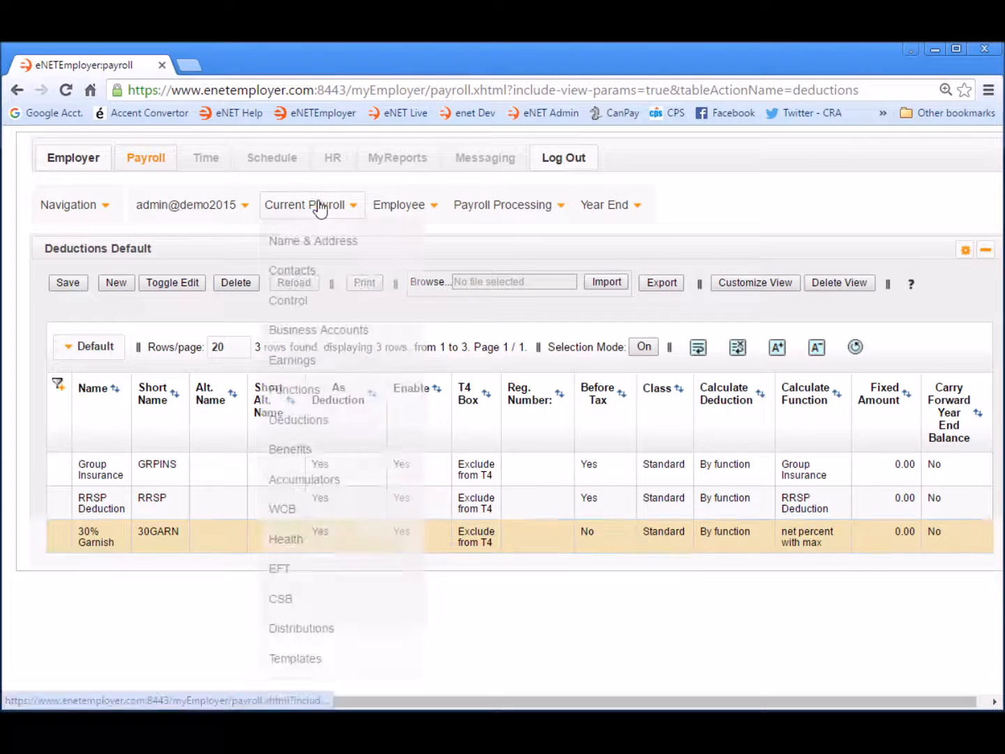
pyautogui.click(381, 456)
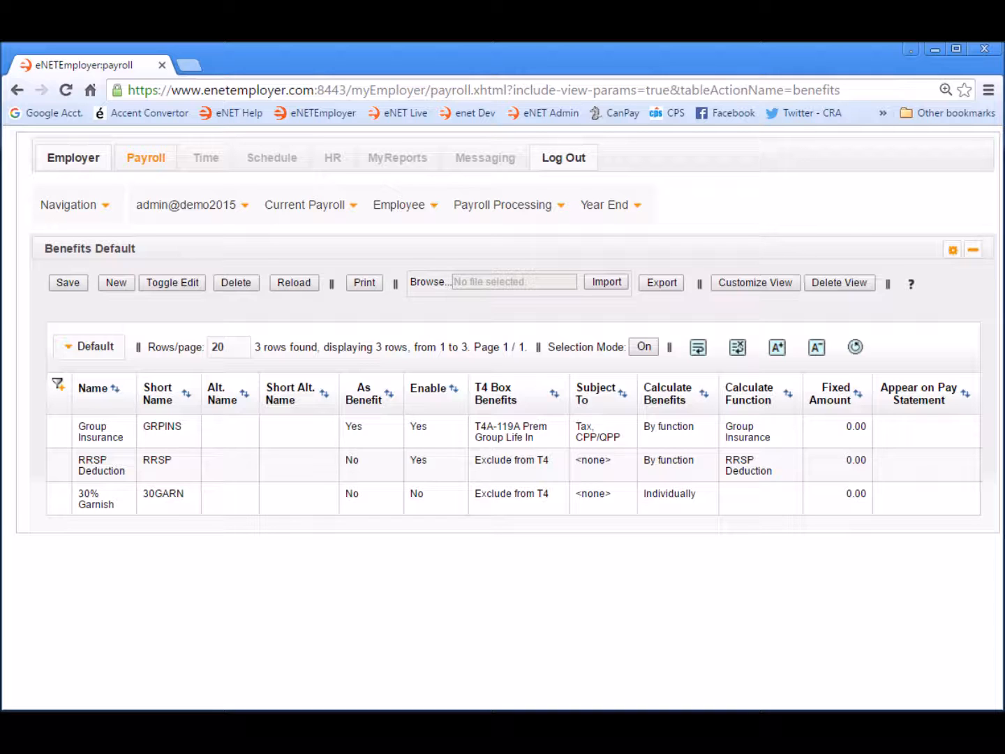
pyautogui.click(311, 210)
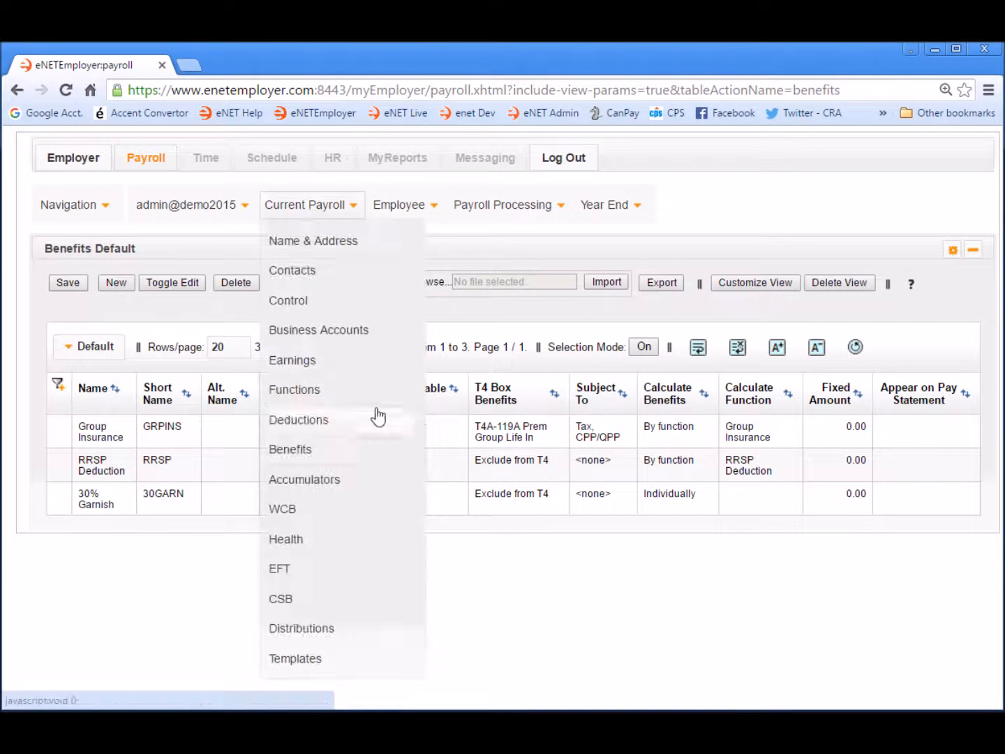
pyautogui.click(389, 487)
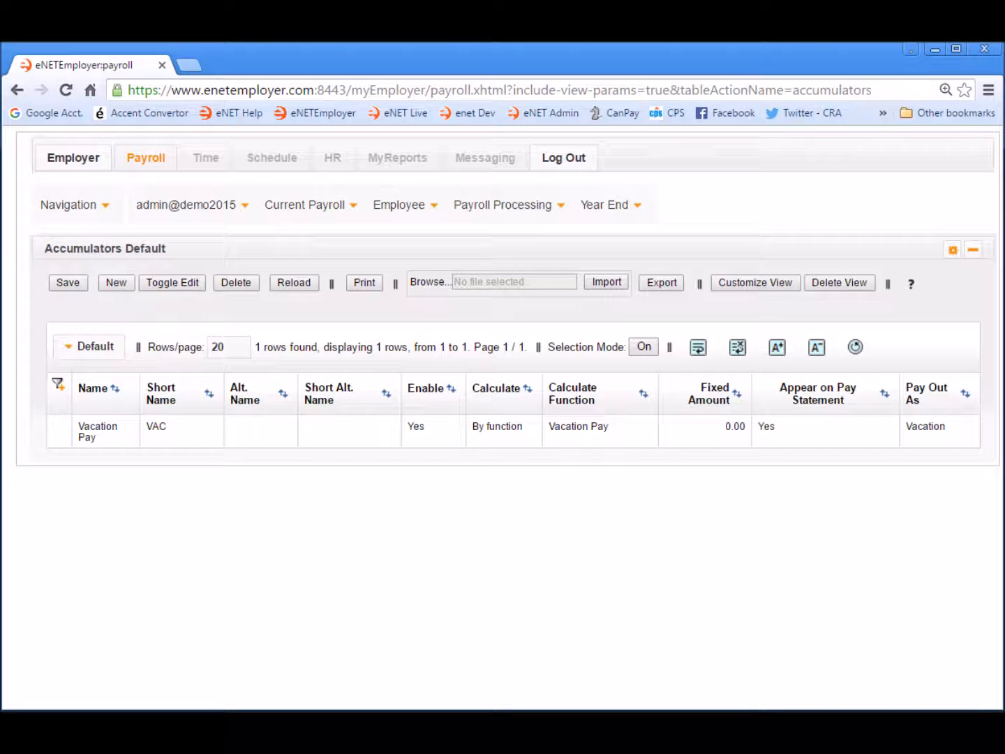
# View the current payroll's WCB settings, followed by its Health settings
pyautogui.click(324, 209)
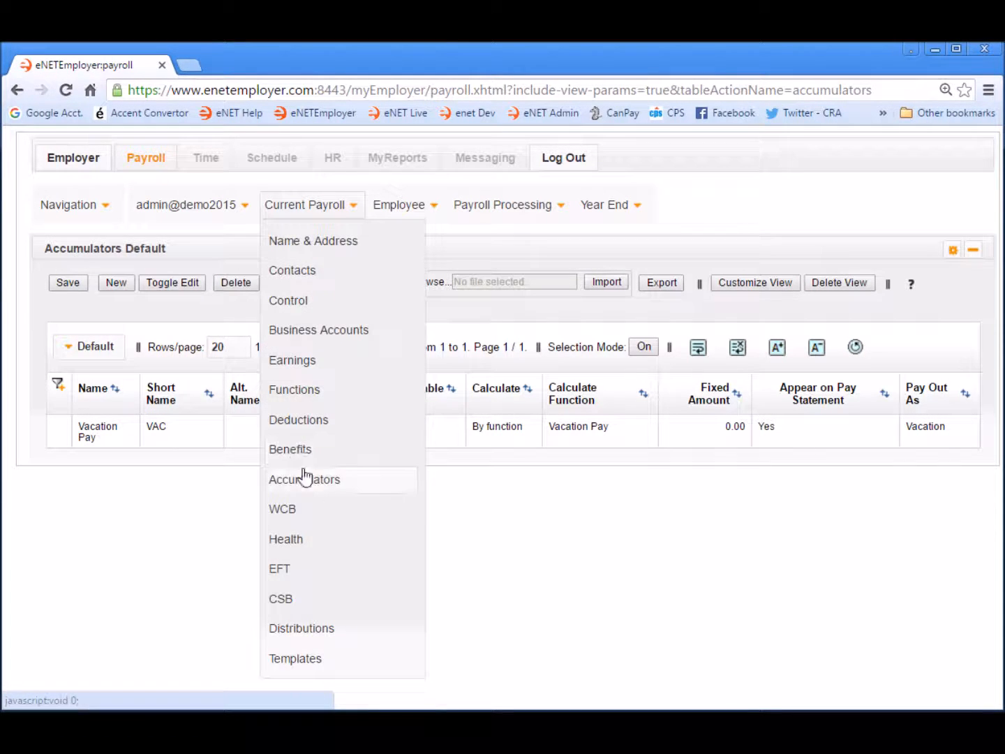
pyautogui.click(320, 513)
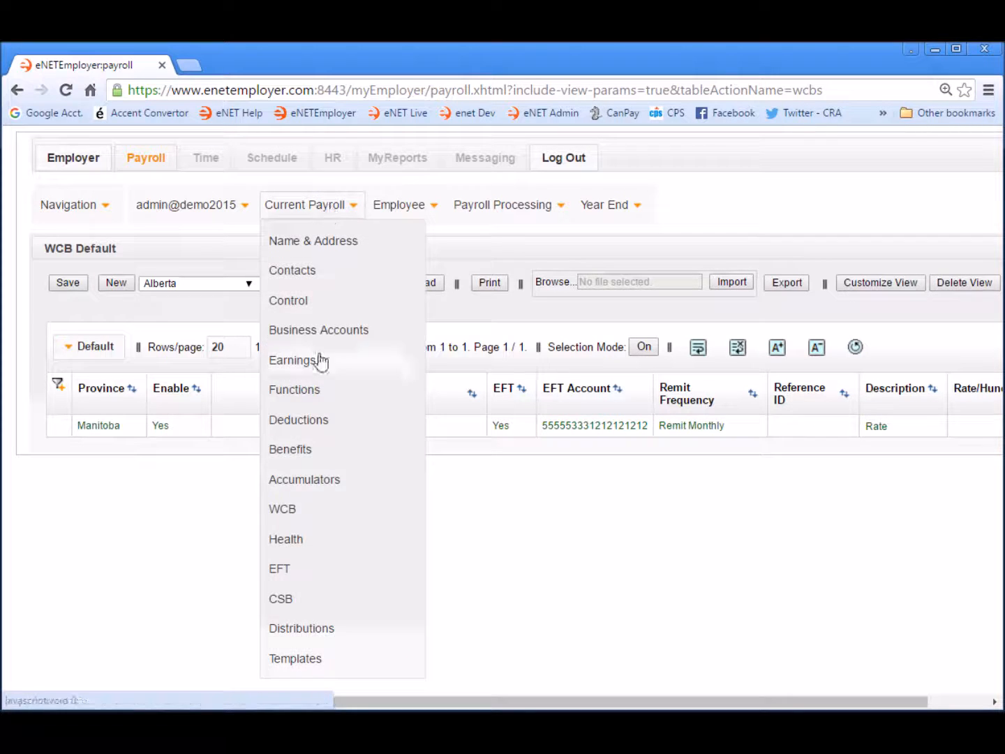
pyautogui.click(300, 544)
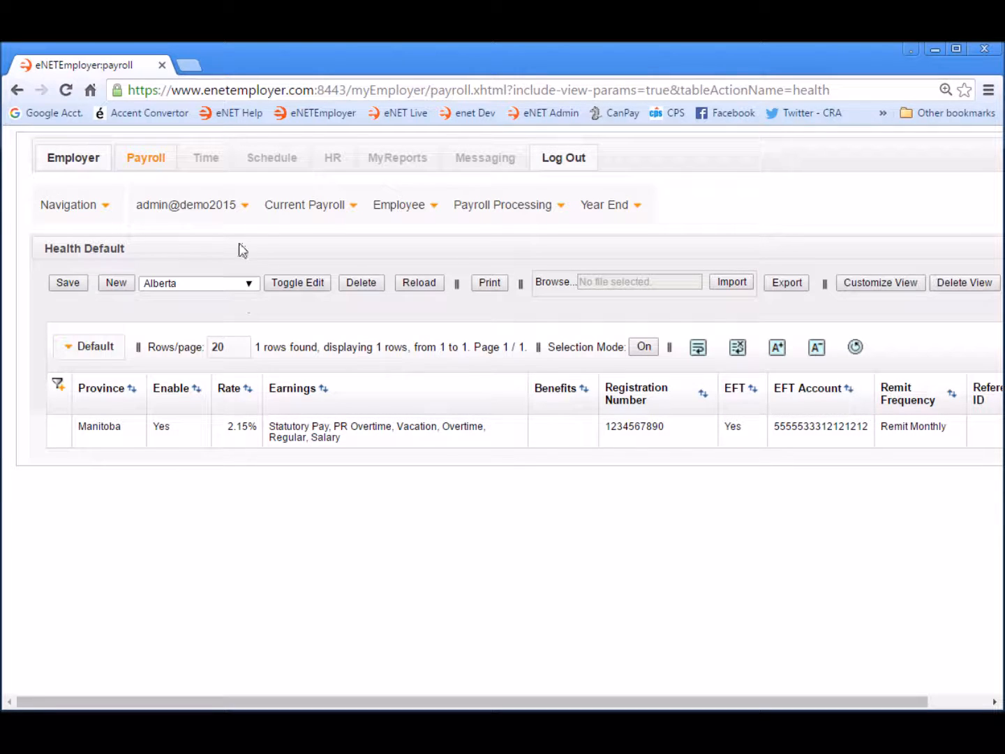
# View the current payroll's EFT settings, followed by its CSB settings
pyautogui.moveTo(292, 219)
pyautogui.click(362, 570)
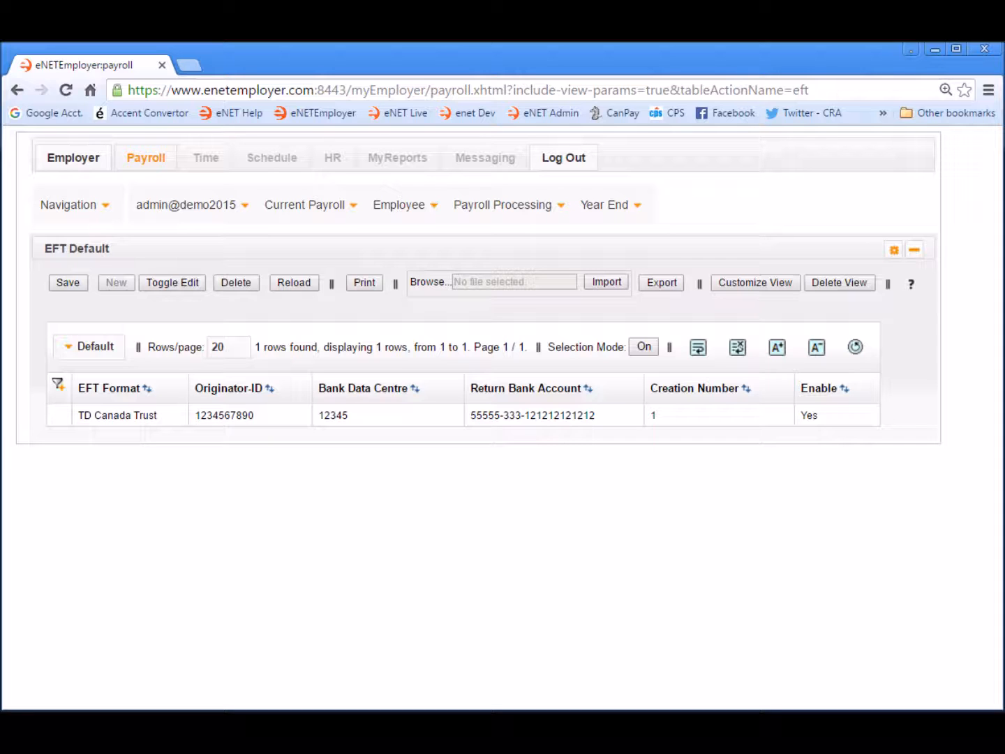
pyautogui.click(324, 210)
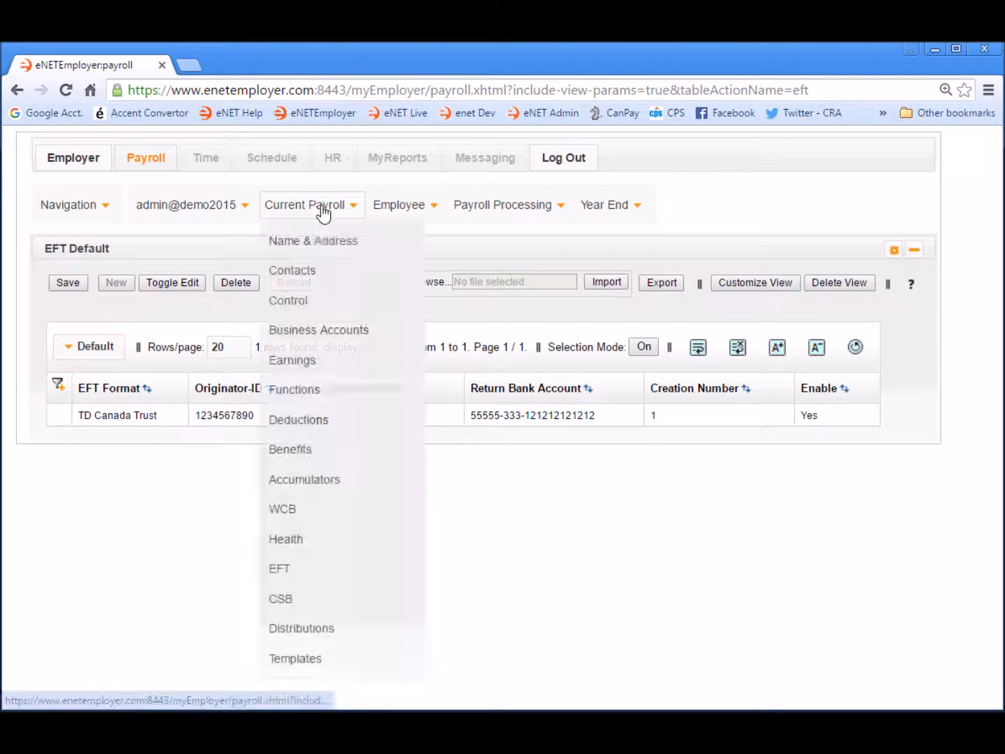
pyautogui.click(336, 596)
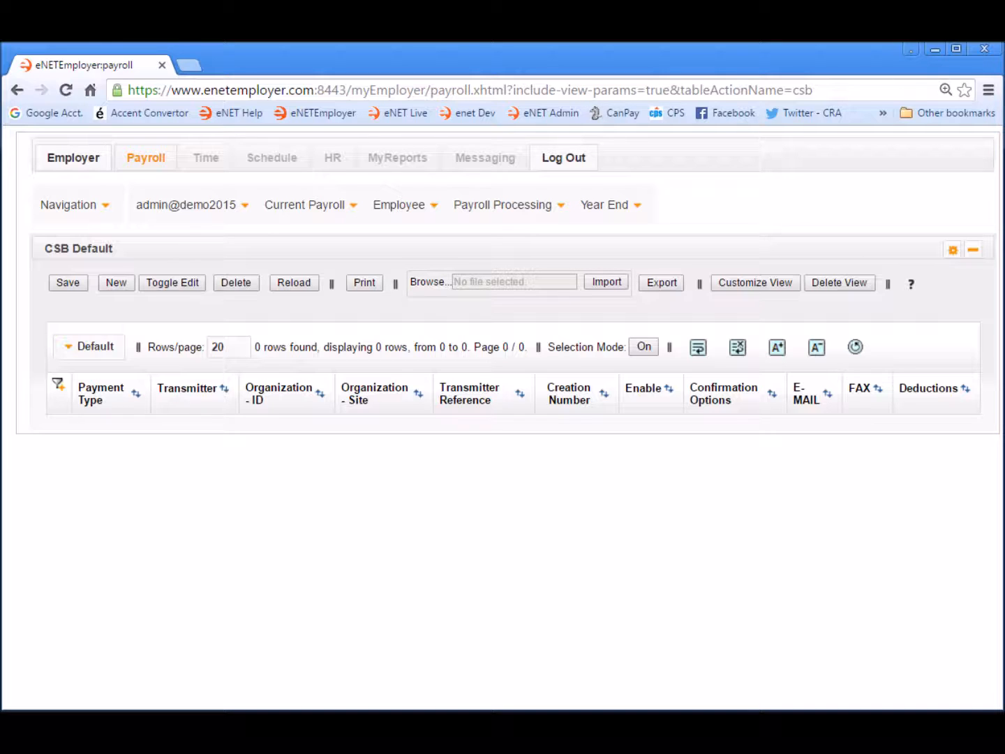
# Open the current payroll's Distributions and expand the items of the Default distribution
pyautogui.click(325, 207)
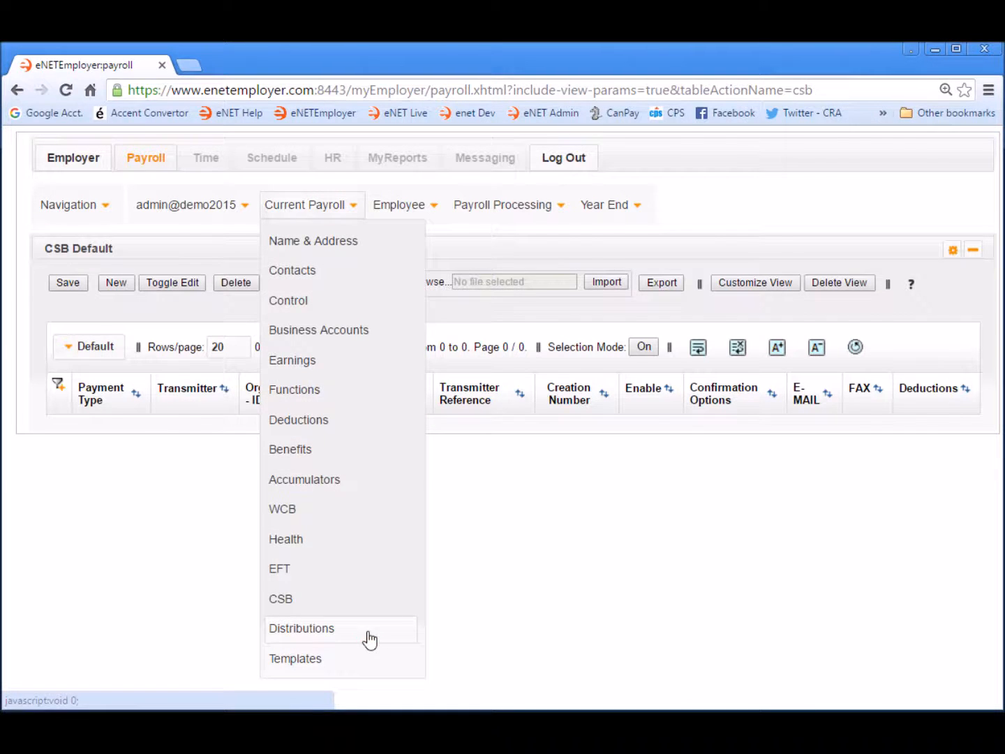
pyautogui.click(368, 638)
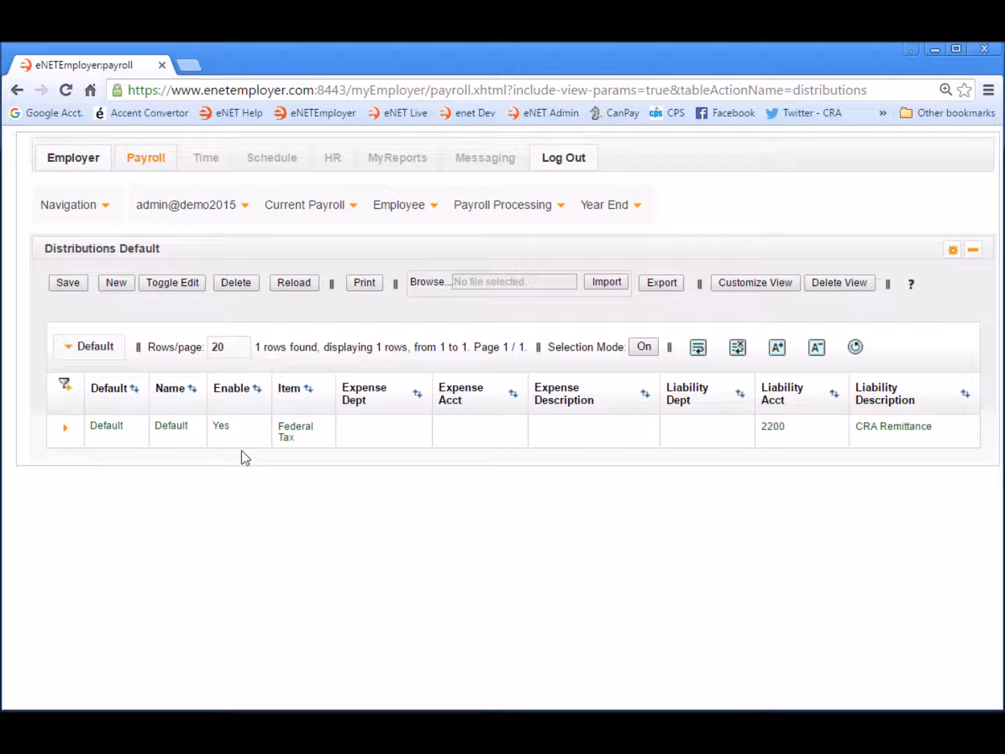
pyautogui.click(66, 428)
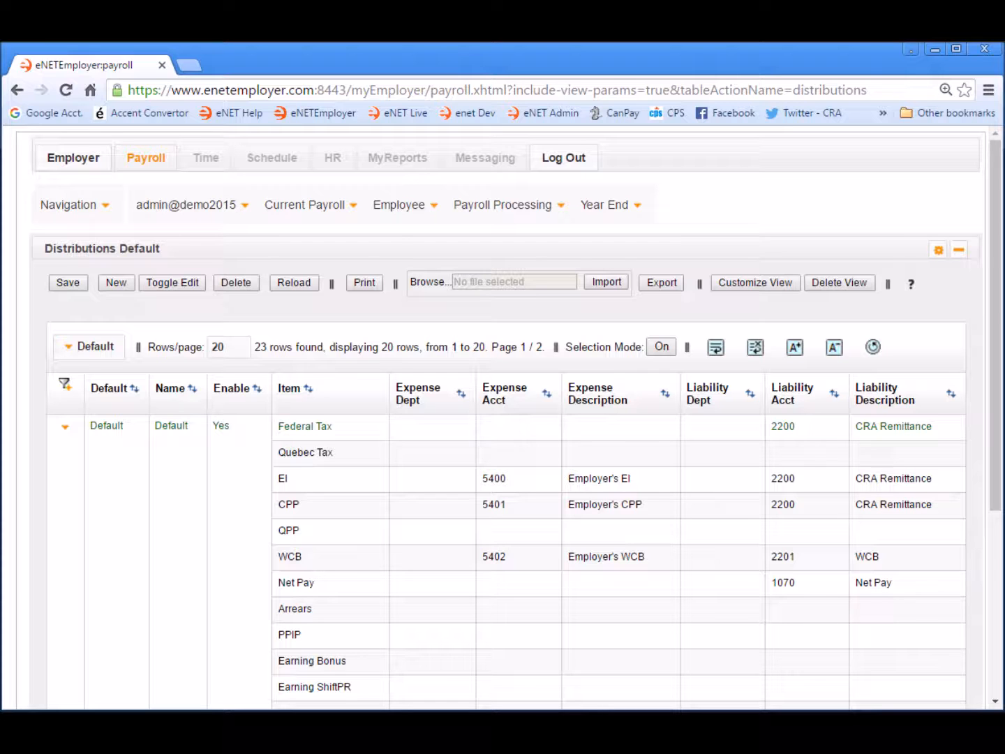
# Open the current payroll's Templates and select the Hourly and Salary template rows in turn
pyautogui.click(329, 208)
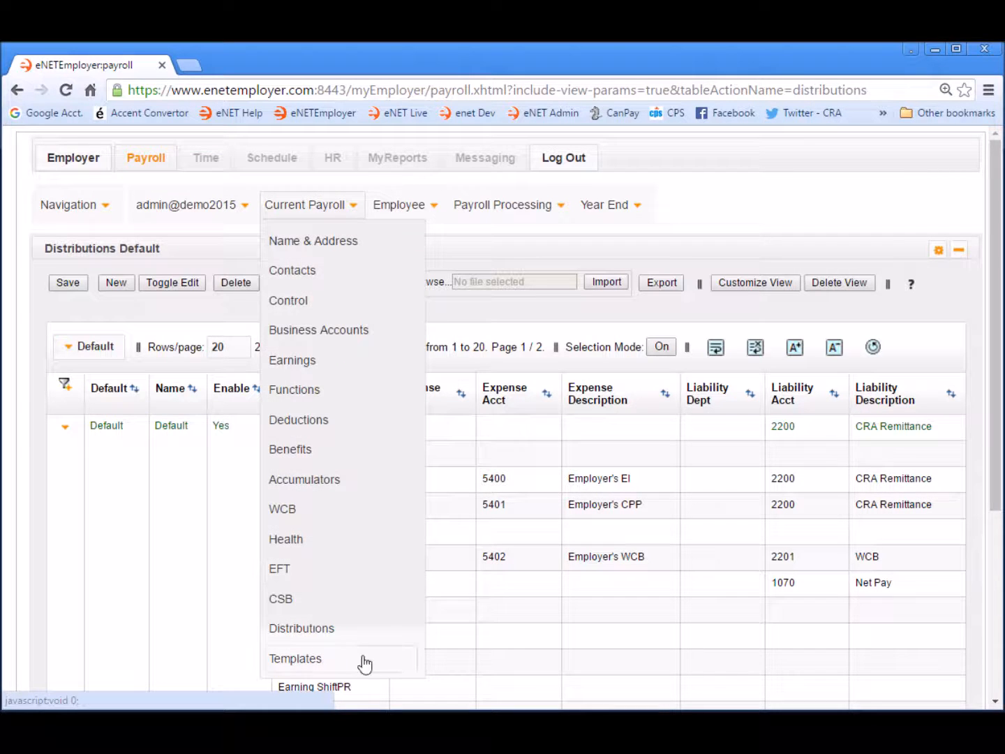
pyautogui.click(365, 662)
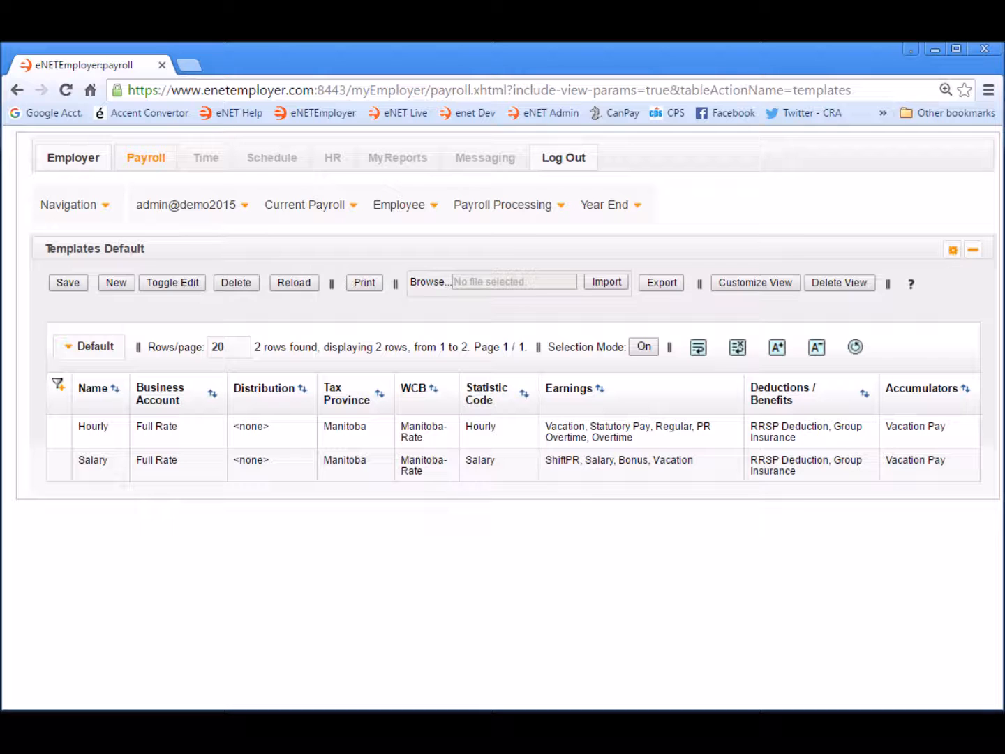
pyautogui.click(301, 441)
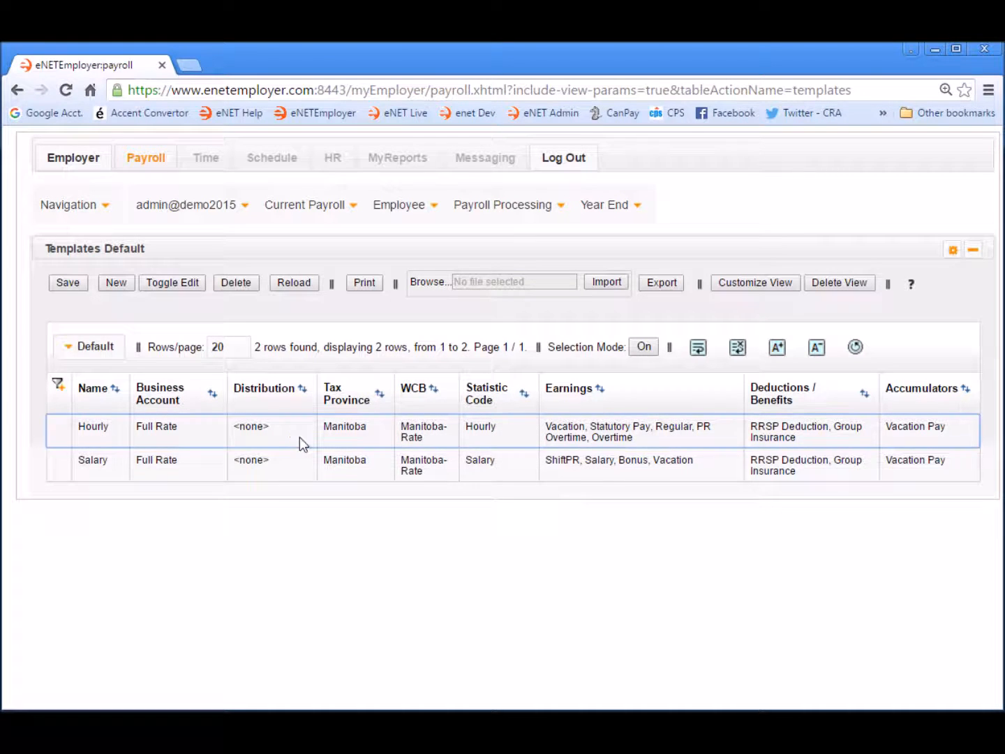
pyautogui.click(300, 437)
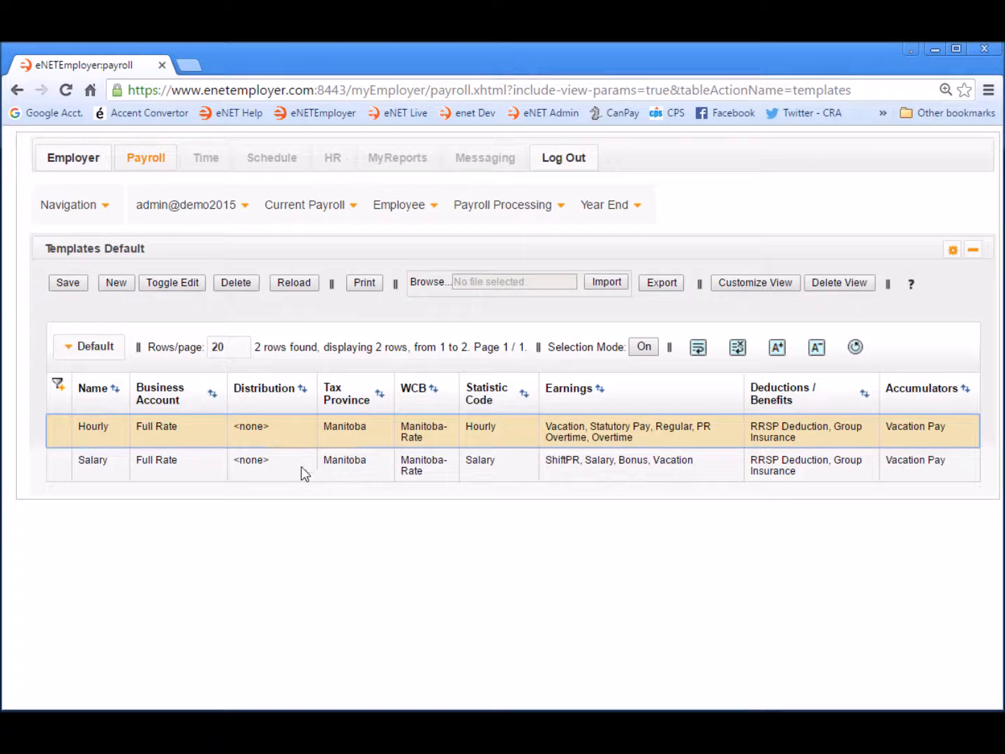
pyautogui.click(301, 467)
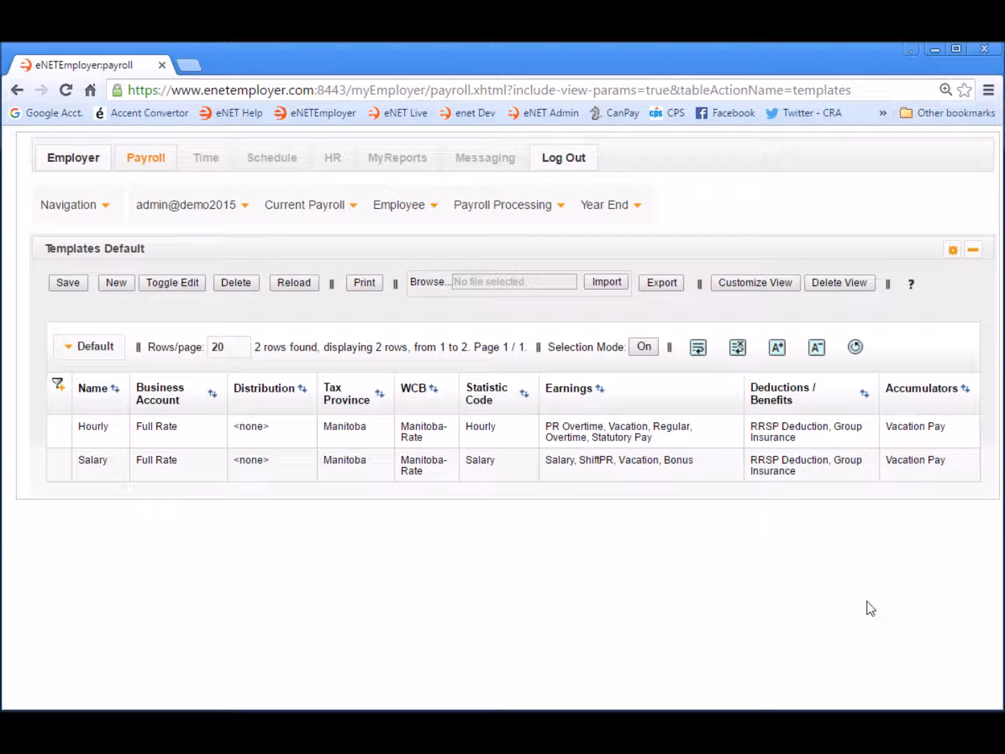
# Open the Setup Employee list and review which other employee screens are available
pyautogui.click(403, 210)
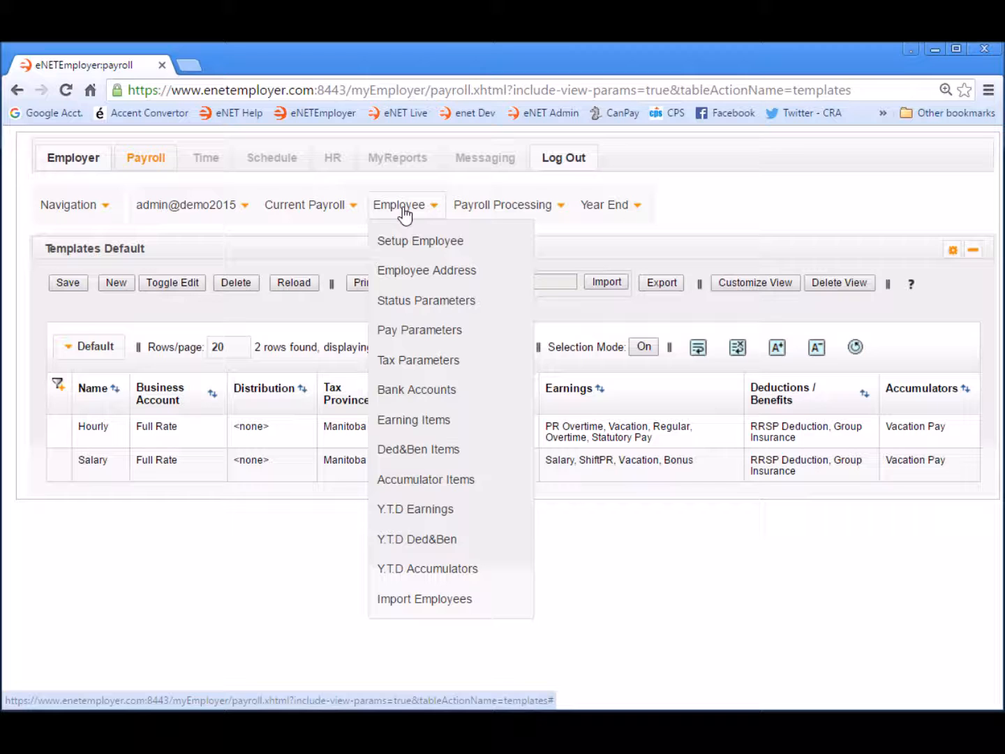
pyautogui.click(491, 247)
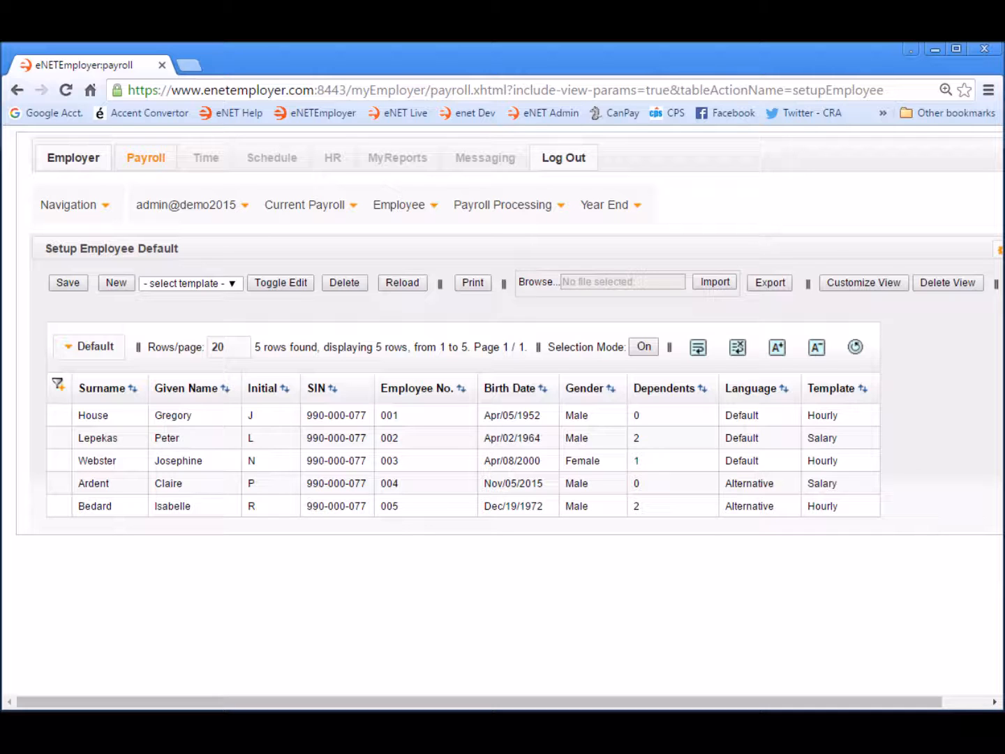
pyautogui.click(396, 207)
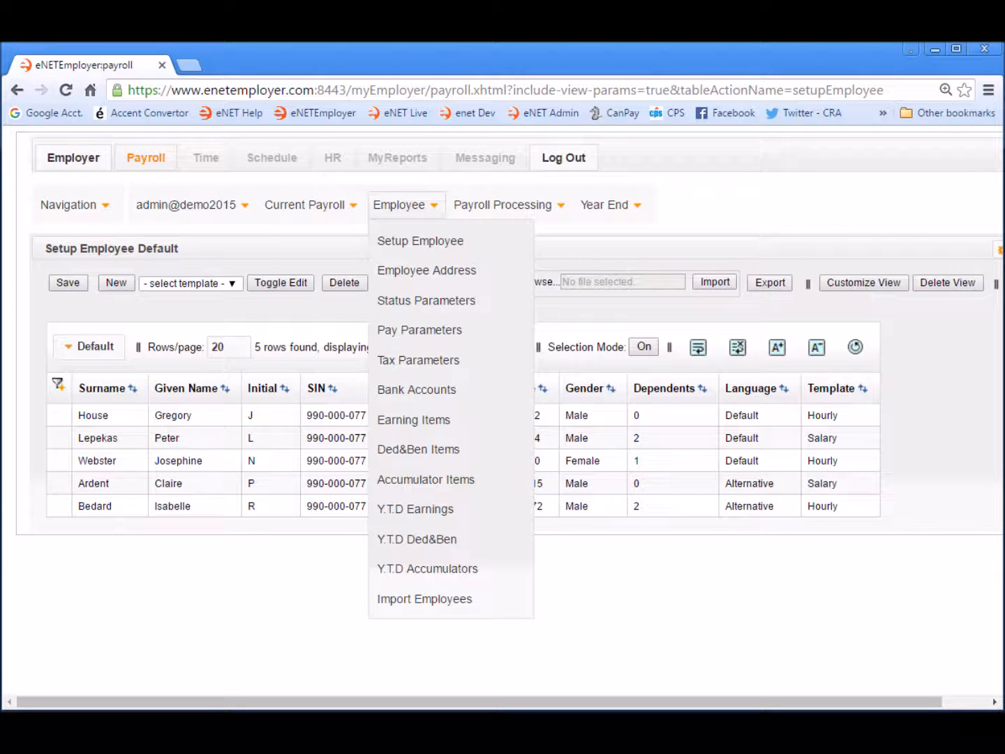
pyautogui.click(673, 591)
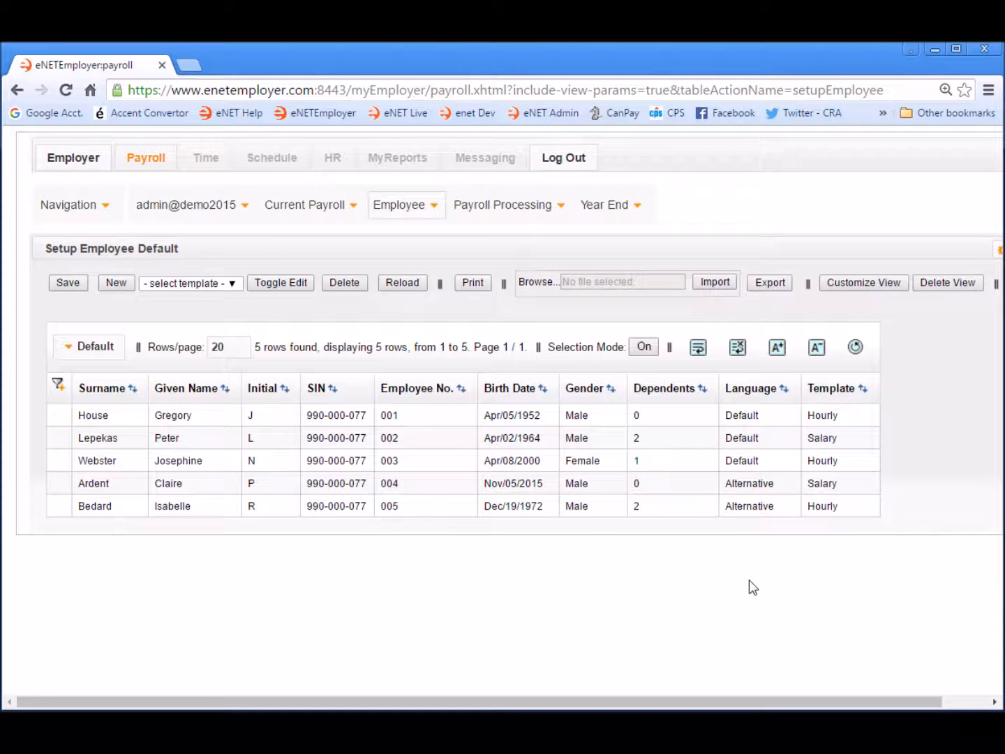
pyautogui.click(399, 202)
# Customize the employee list's view as VIEW1, trying the Additional Tax and City columns as visible columns and removing each again
pyautogui.click(860, 283)
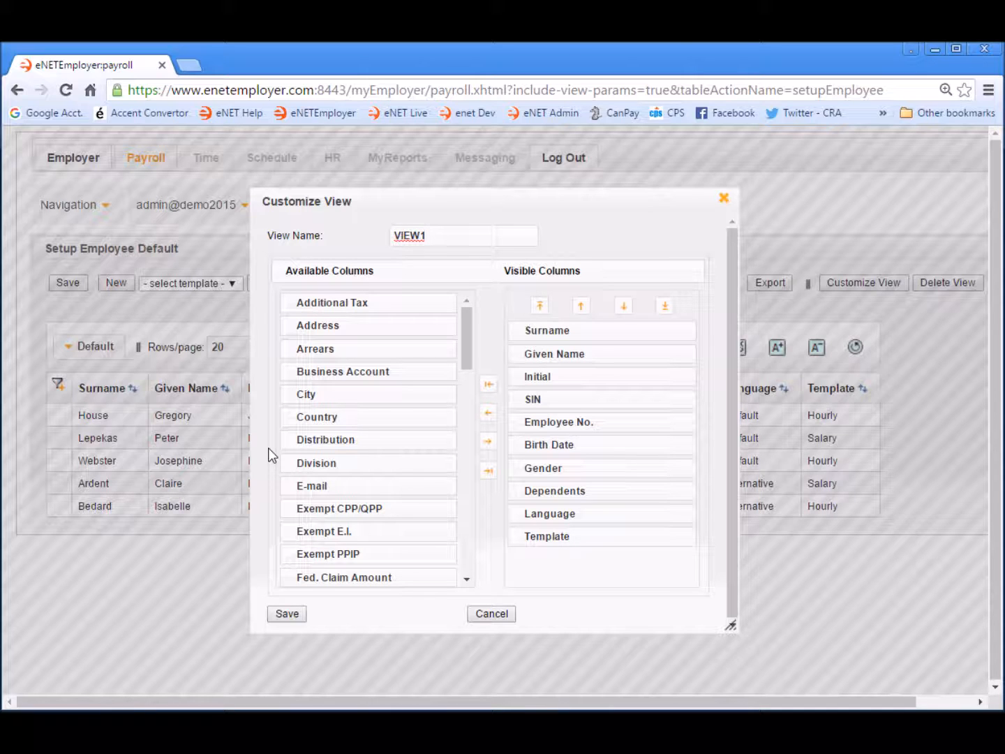
pyautogui.moveTo(404, 308); pyautogui.dragTo(373, 308)
pyautogui.click(387, 306)
pyautogui.click(487, 443)
pyautogui.click(488, 412)
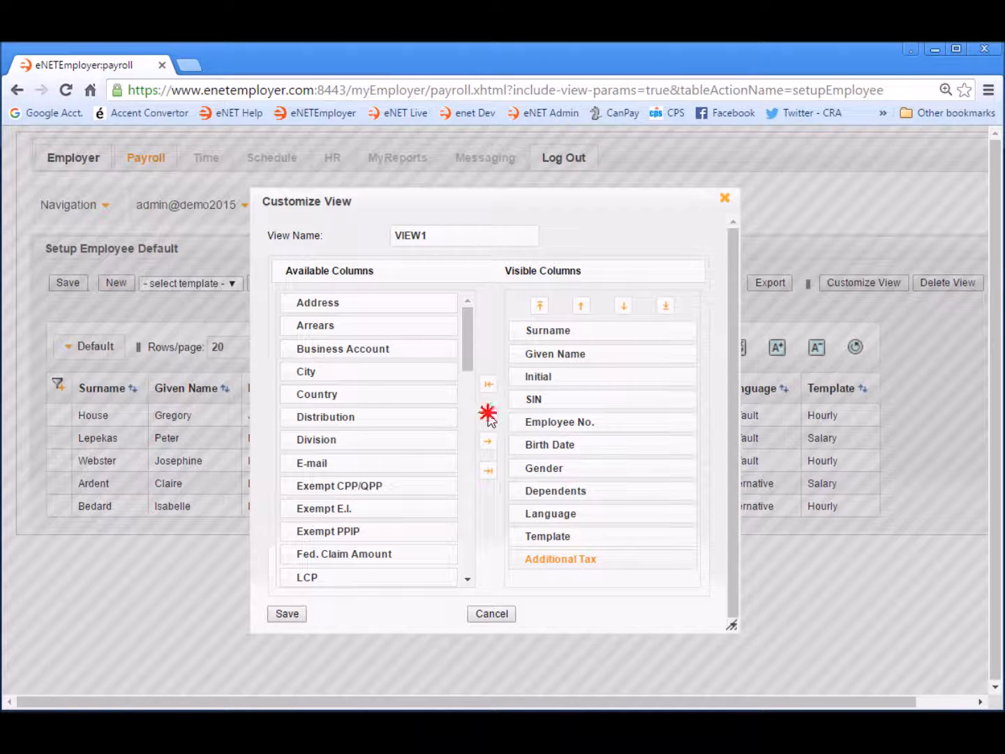
pyautogui.doubleClick(377, 372)
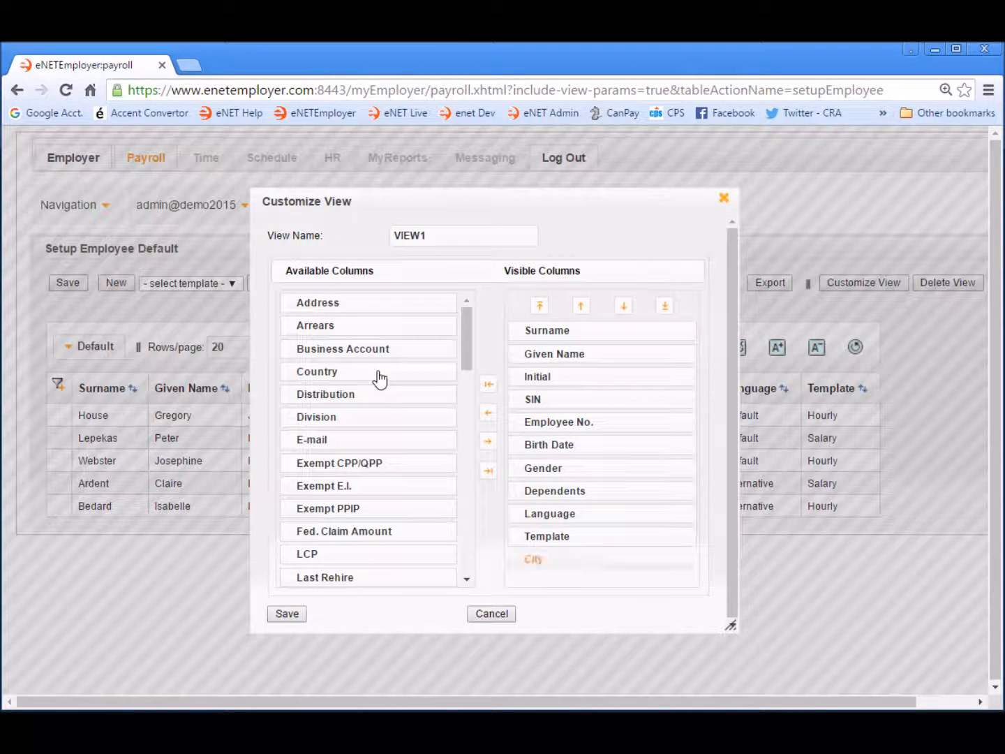
pyautogui.doubleClick(606, 567)
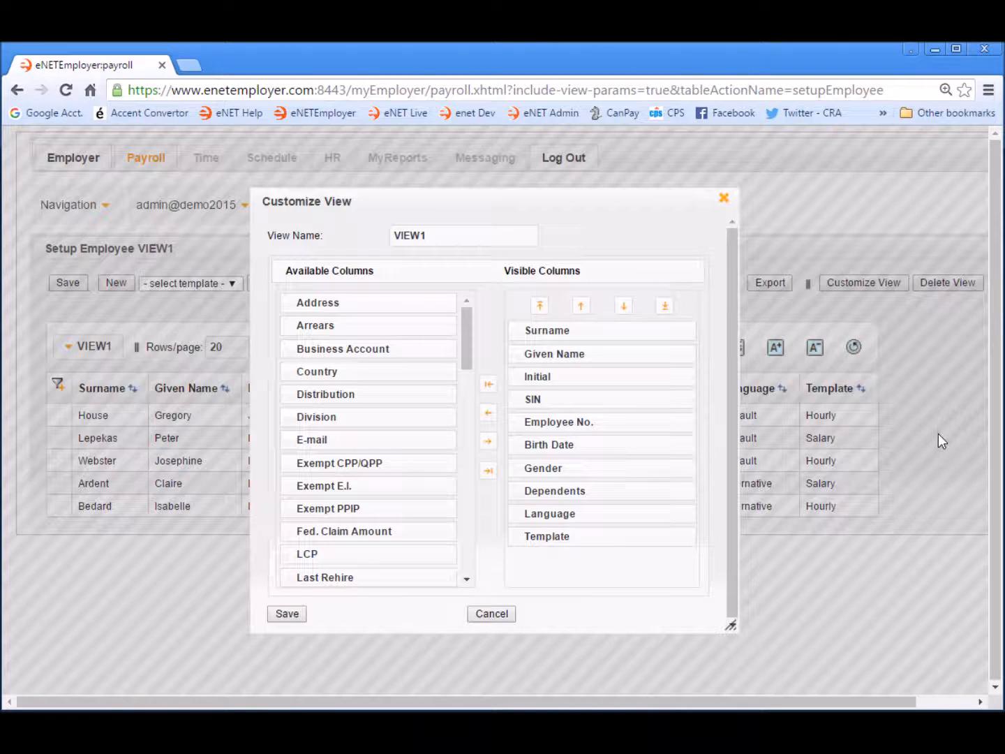
# Select the Address, Arrears, Business Account, Country and Distribution entries together among the available columns
pyautogui.click(396, 305)
pyautogui.keyDown('ctrl'); pyautogui.click(405, 328); pyautogui.keyUp('ctrl')
pyautogui.keyDown('ctrl'); pyautogui.click(416, 357); pyautogui.keyUp('ctrl')
pyautogui.keyDown('ctrl'); pyautogui.click(409, 375); pyautogui.keyUp('ctrl')
pyautogui.keyDown('ctrl'); pyautogui.click(392, 395); pyautogui.keyUp('ctrl')
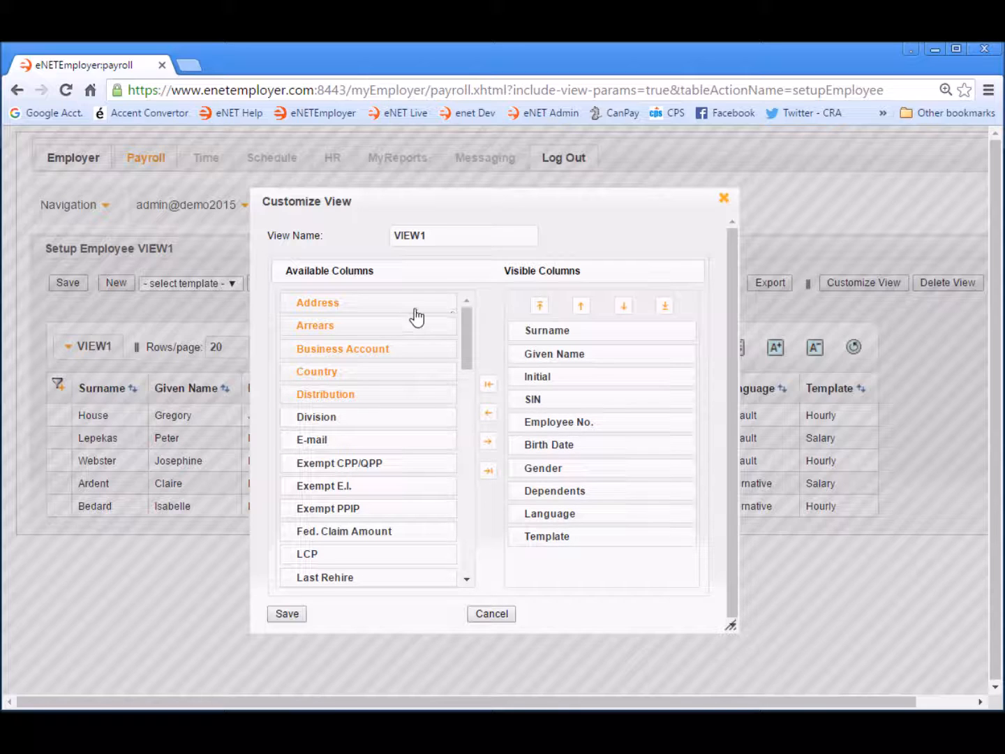
# Add the E-mail column to the end of VIEW1's visible columns and save the view
pyautogui.click(384, 443)
pyautogui.moveTo(373, 442); pyautogui.dragTo(662, 569)
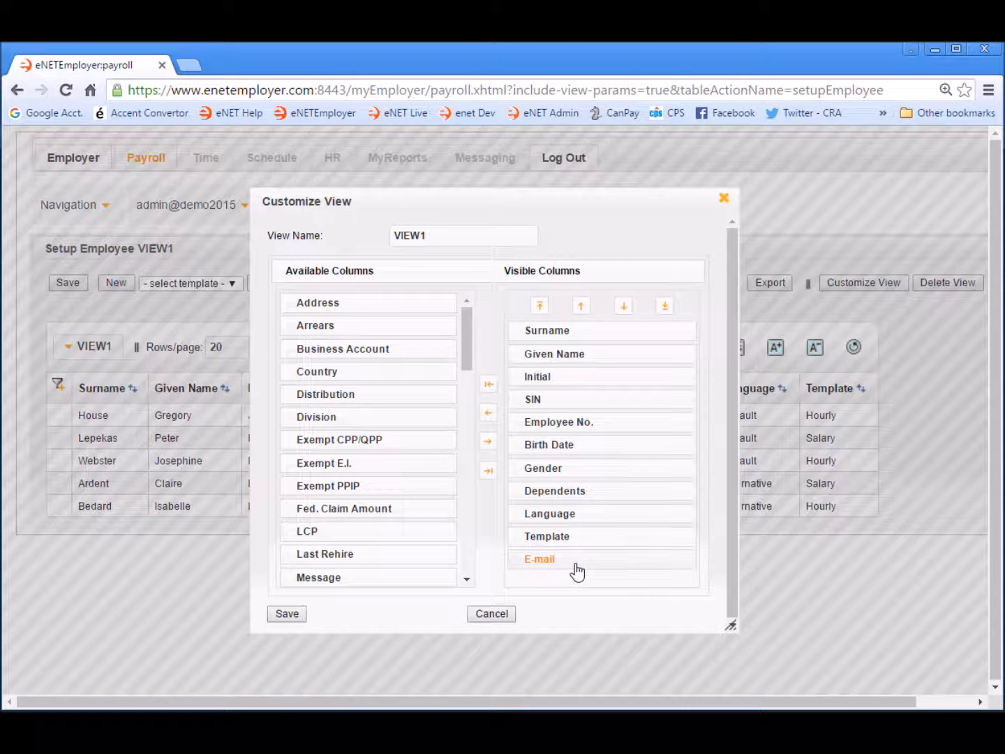
pyautogui.click(289, 615)
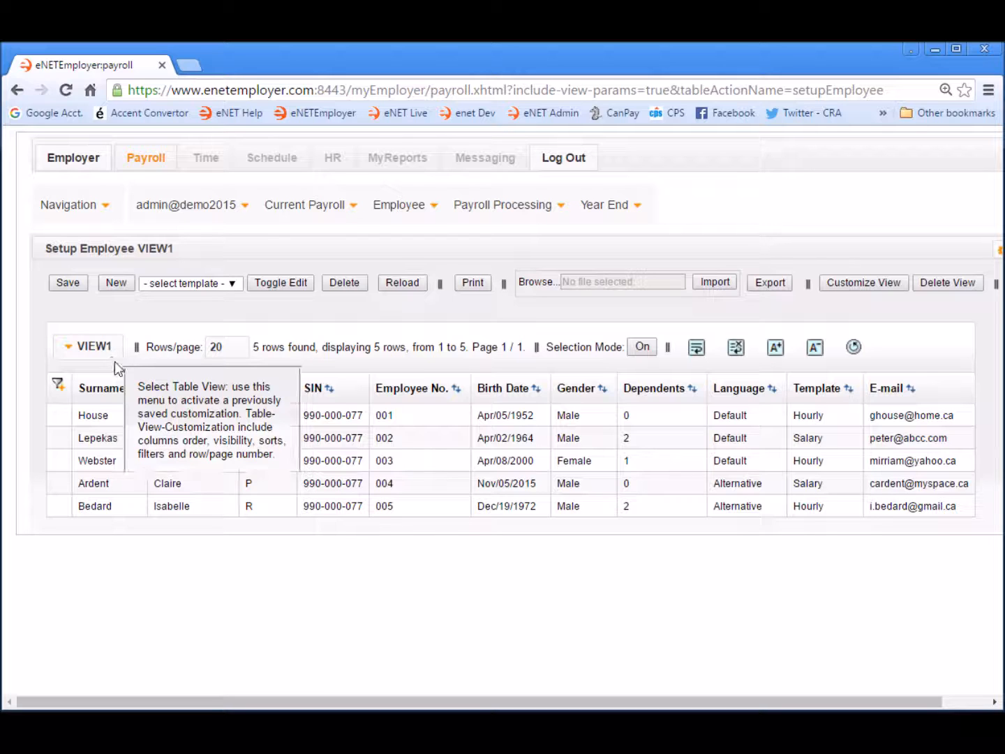
pyautogui.click(89, 346)
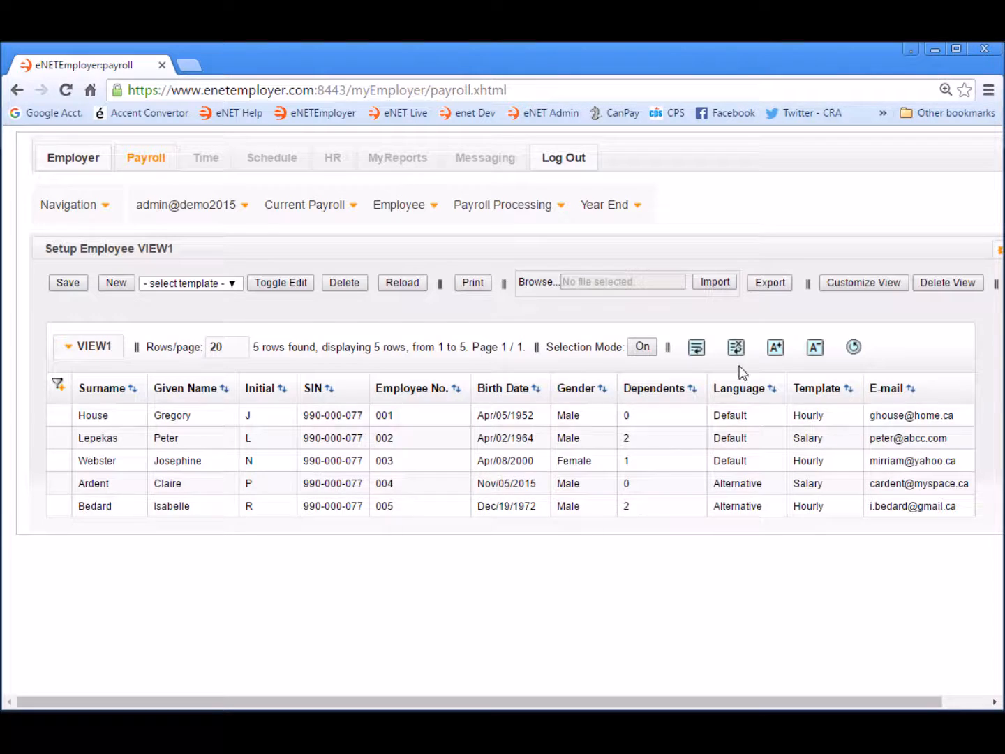
# Export the VIEW1 employee list to a CSV file and open the exported file in Excel
pyautogui.click(769, 285)
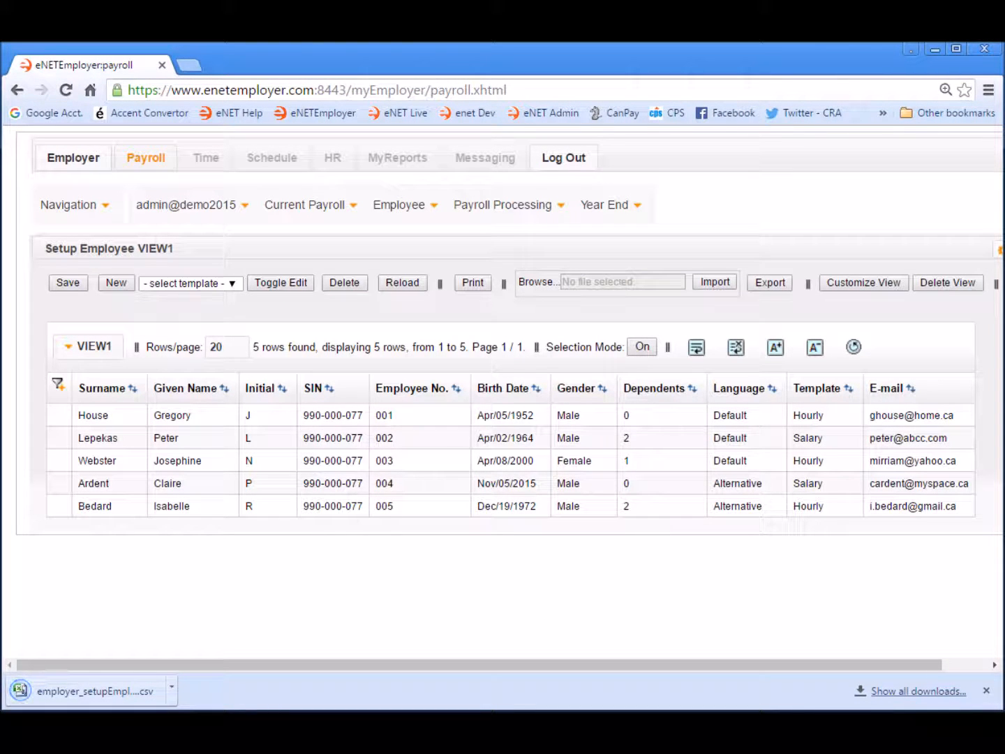
pyautogui.click(105, 693)
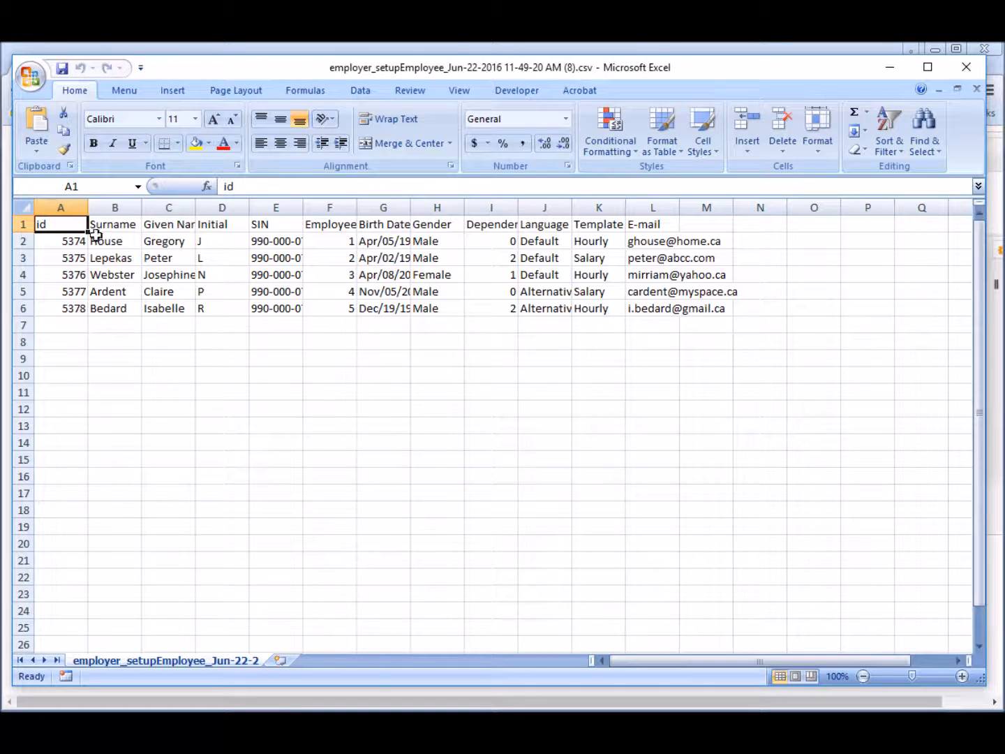
# Color the header row's text red in the exported sheet and close the workbook without saving
pyautogui.click(22, 223)
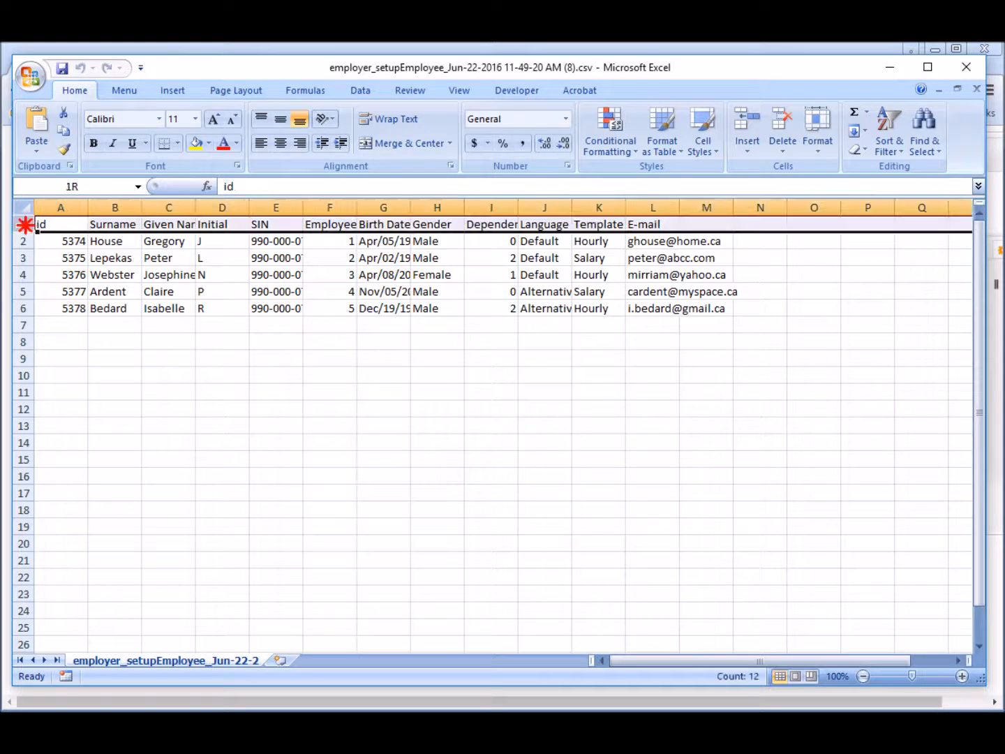
pyautogui.click(224, 143)
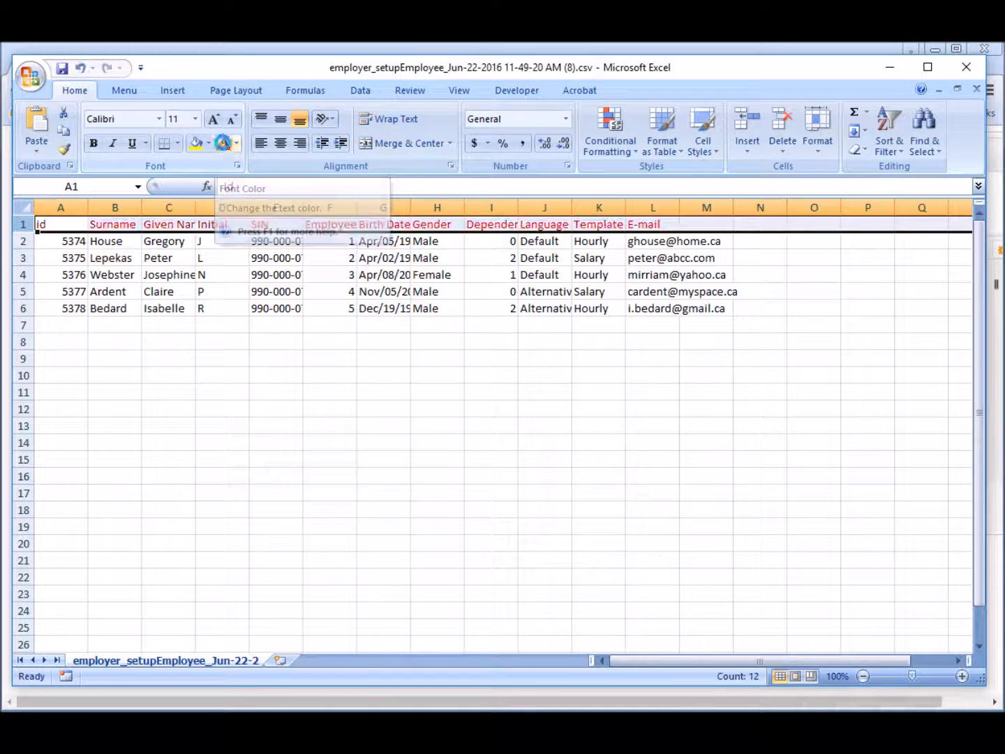
pyautogui.click(433, 361)
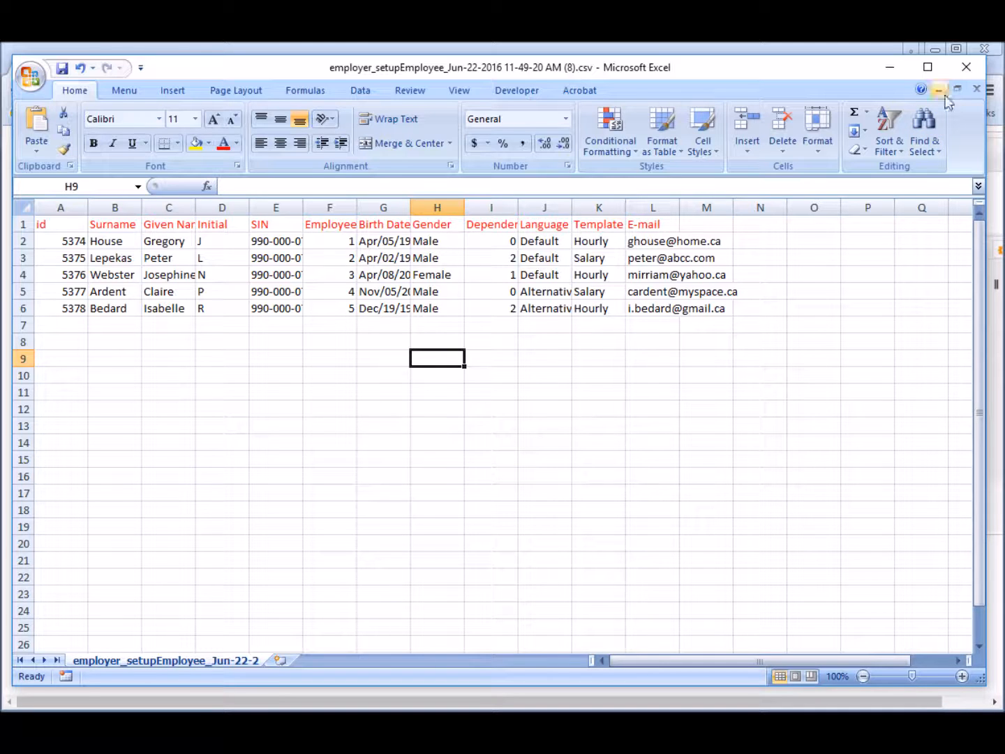
pyautogui.click(966, 69)
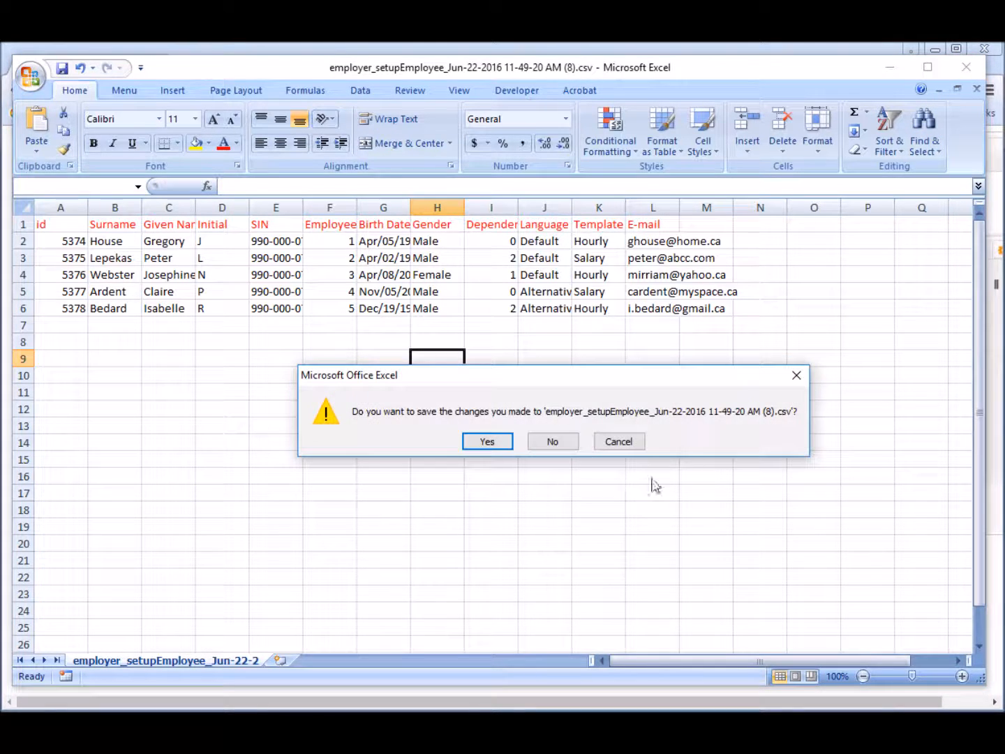
pyautogui.click(549, 441)
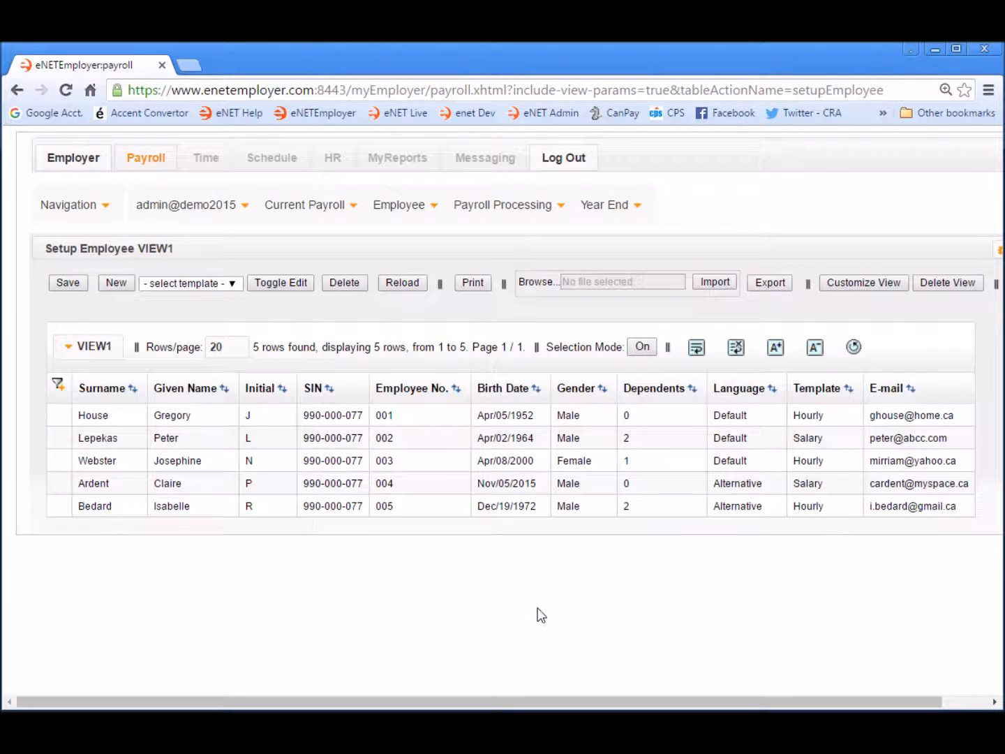
# Open the employees' Bank Accounts list
pyautogui.click(410, 211)
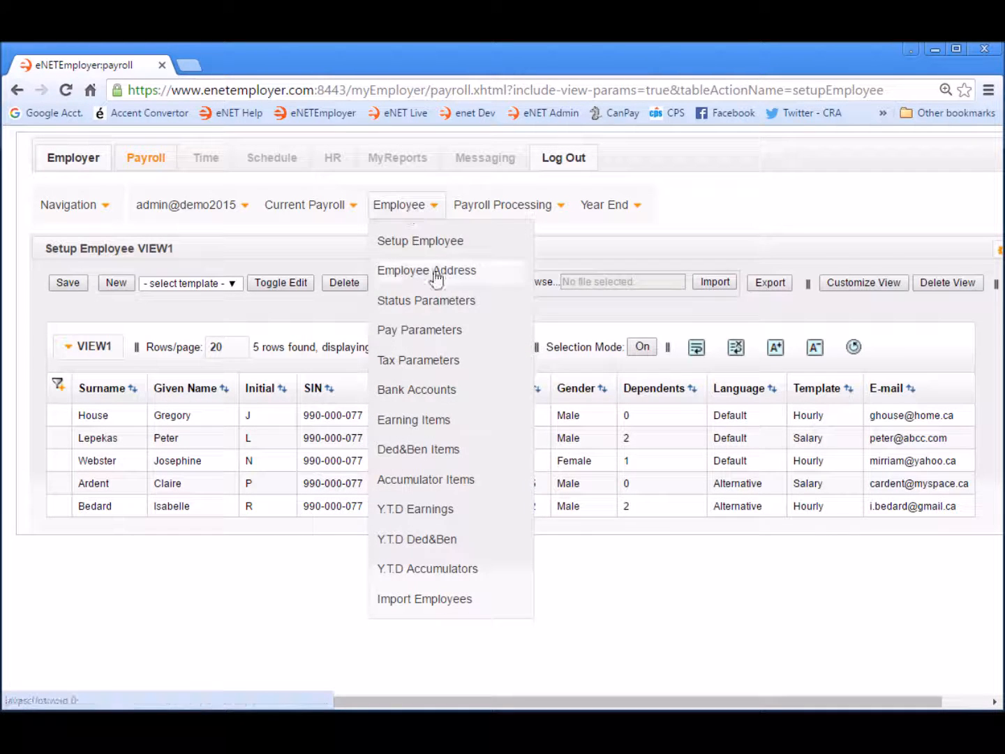
pyautogui.click(434, 389)
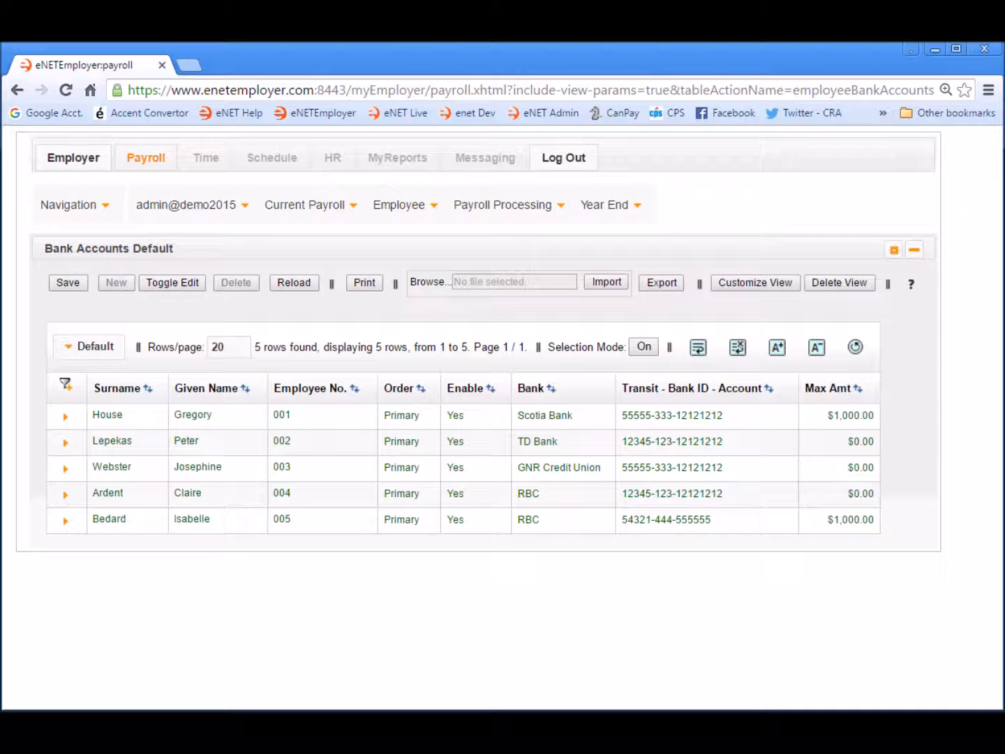
# Expand the first employee's row to view all of that employee's bank accounts
pyautogui.click(65, 418)
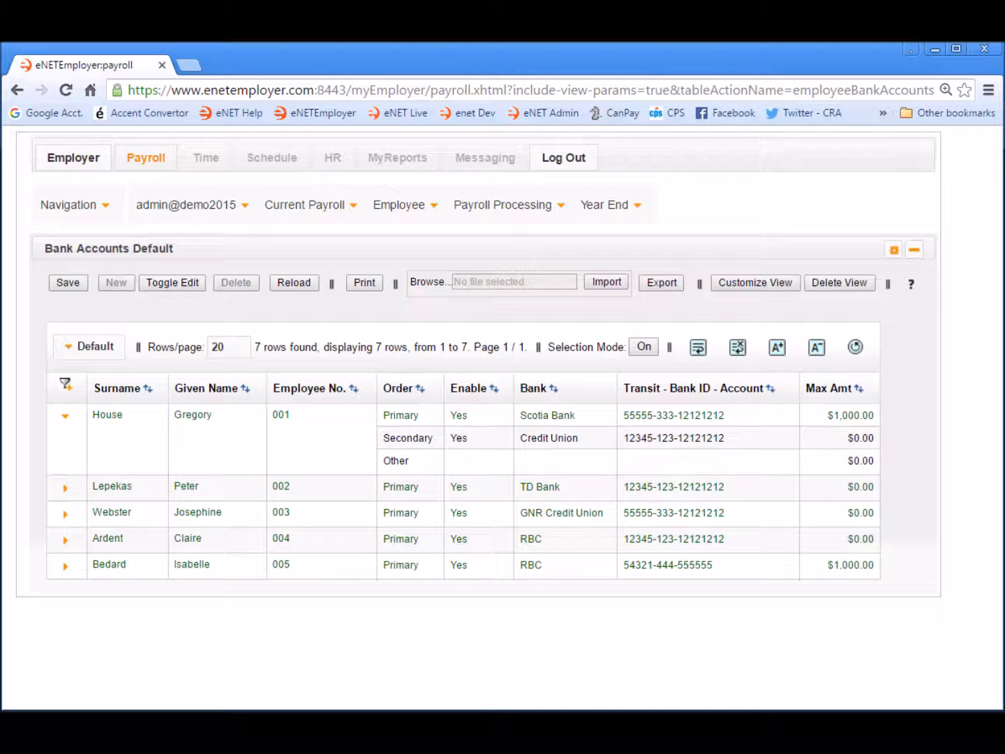
# In the employees' Earning Items list, view the earnings that can be added for the second employee and expand the first employee's earnings
pyautogui.click(399, 206)
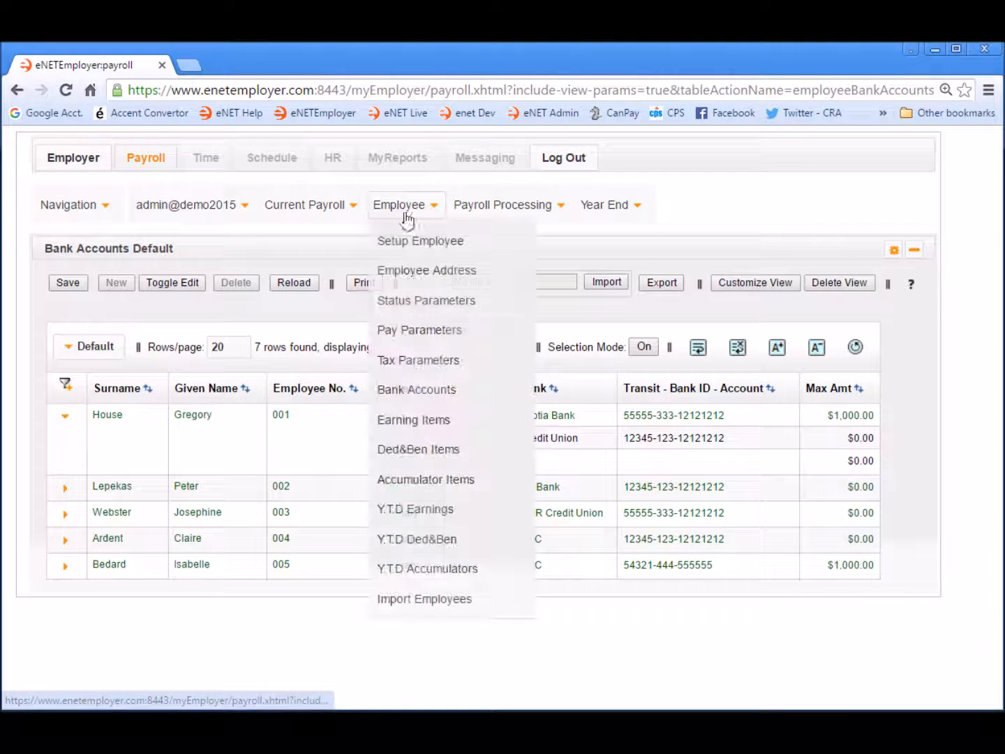
pyautogui.click(472, 431)
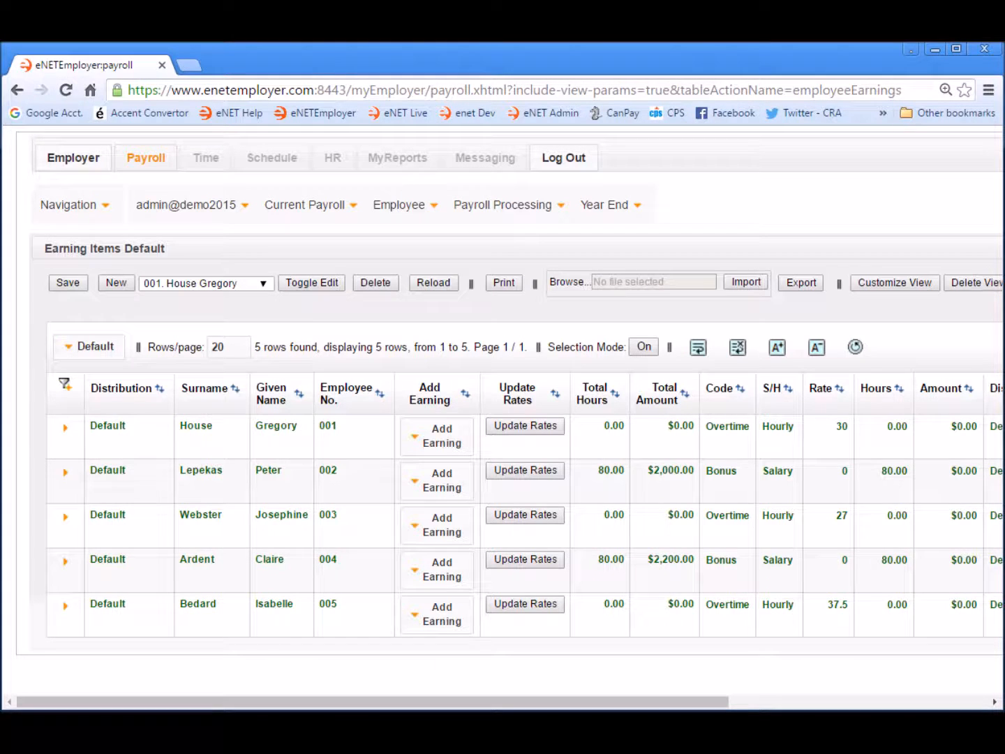
pyautogui.click(450, 482)
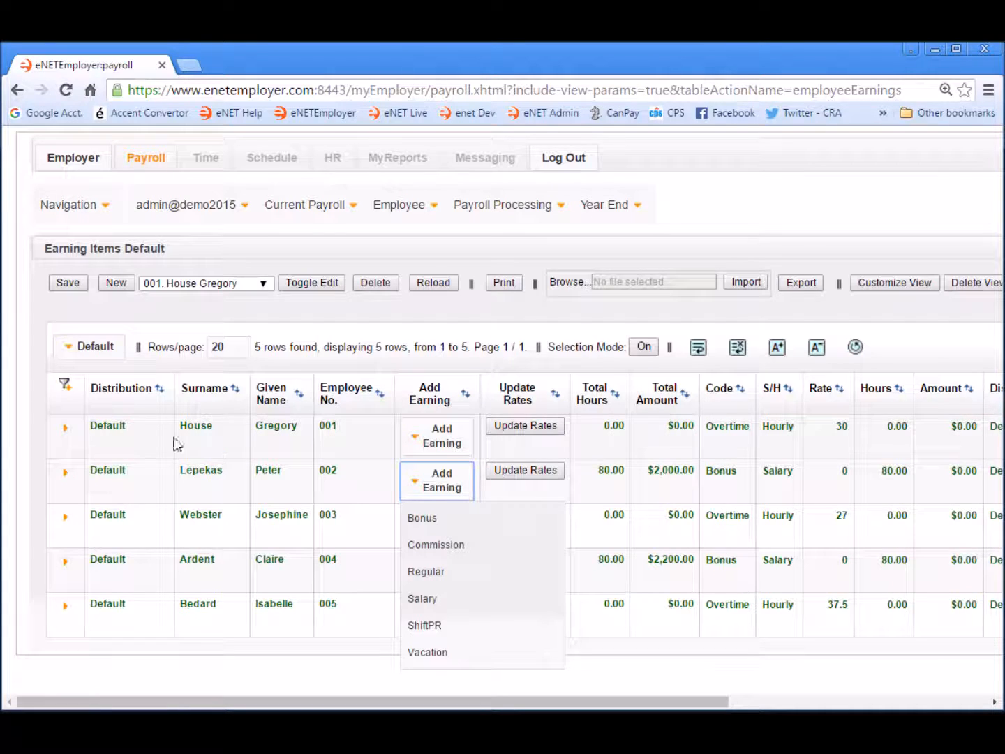
pyautogui.click(66, 430)
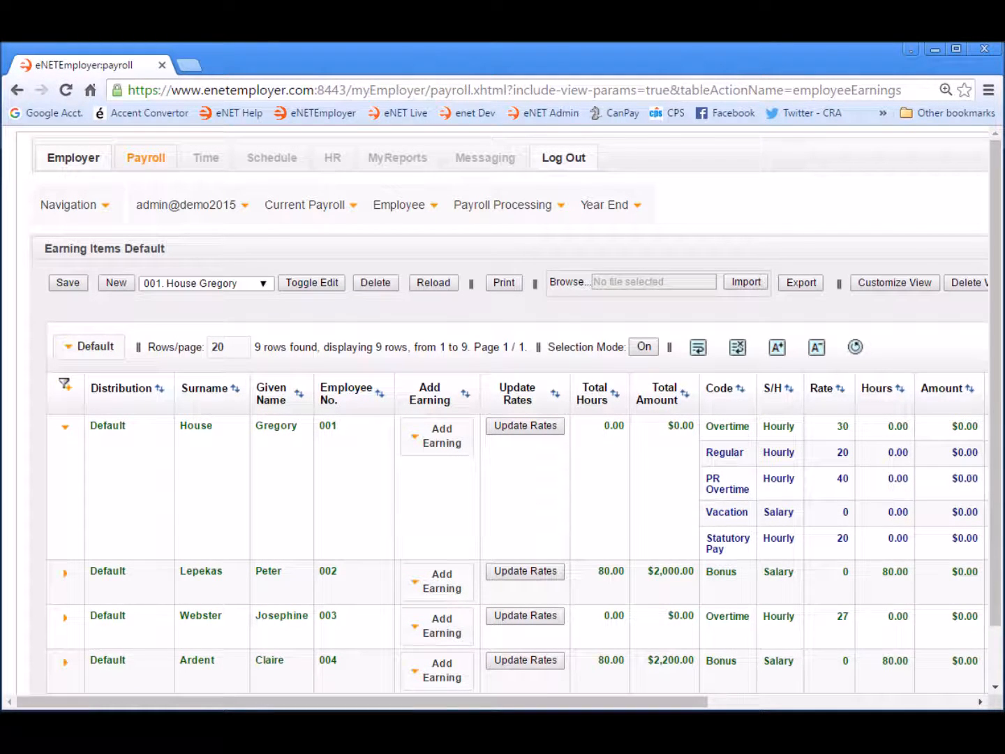
# In the employees' Ded&Ben Items list, view the items that can be added for the second employee and expand the first employee's items
pyautogui.click(397, 206)
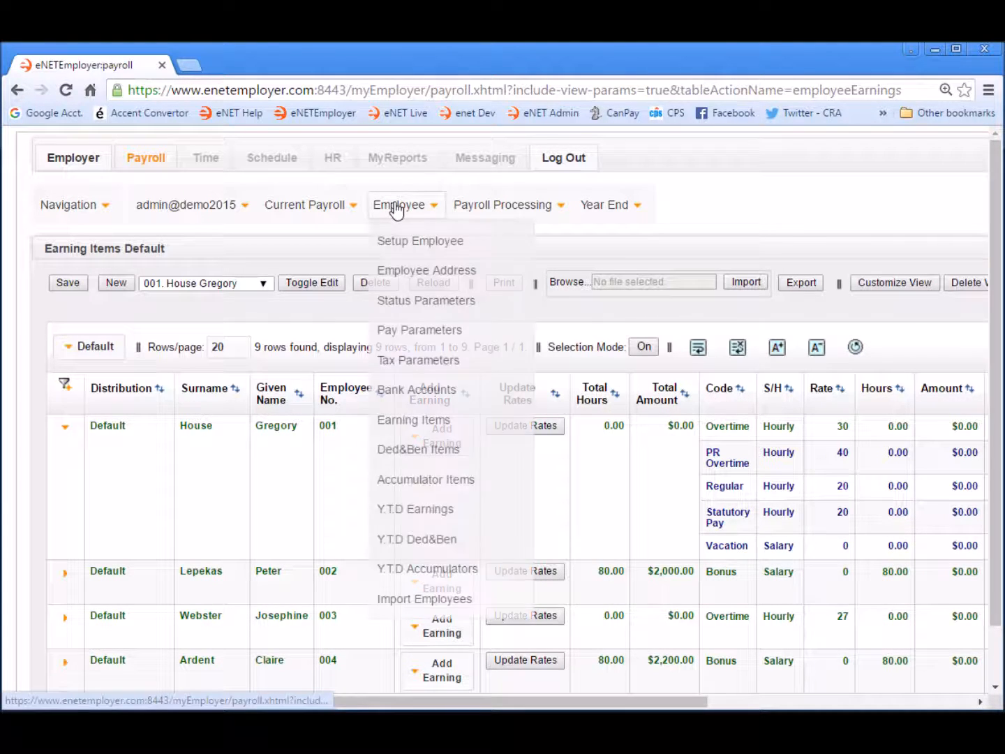
pyautogui.click(445, 455)
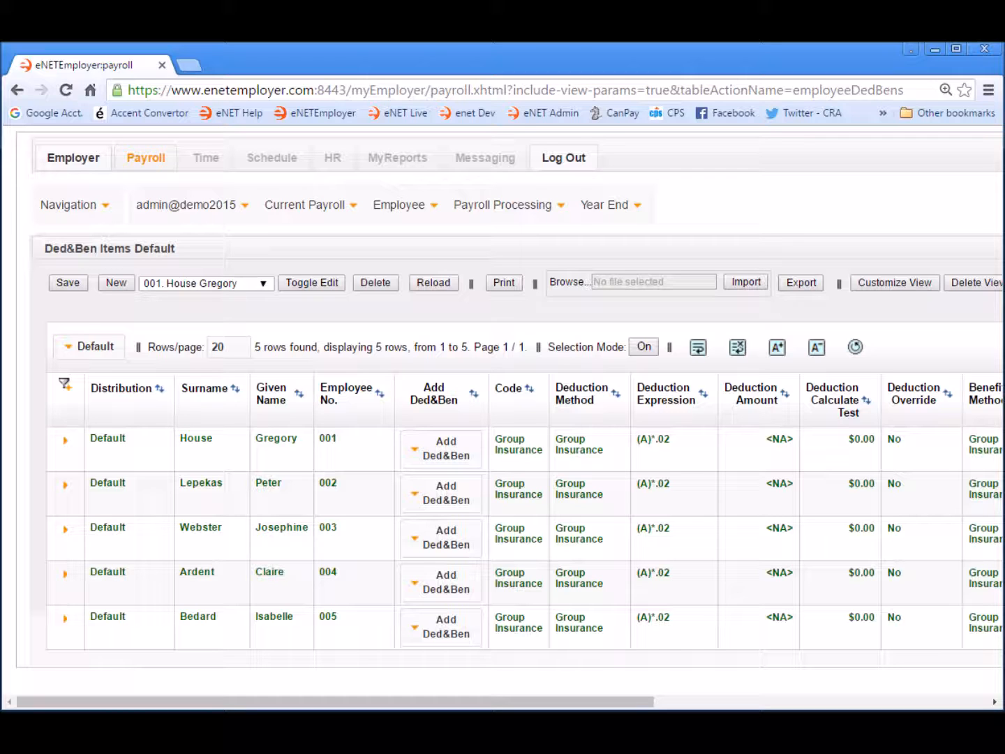
pyautogui.click(445, 492)
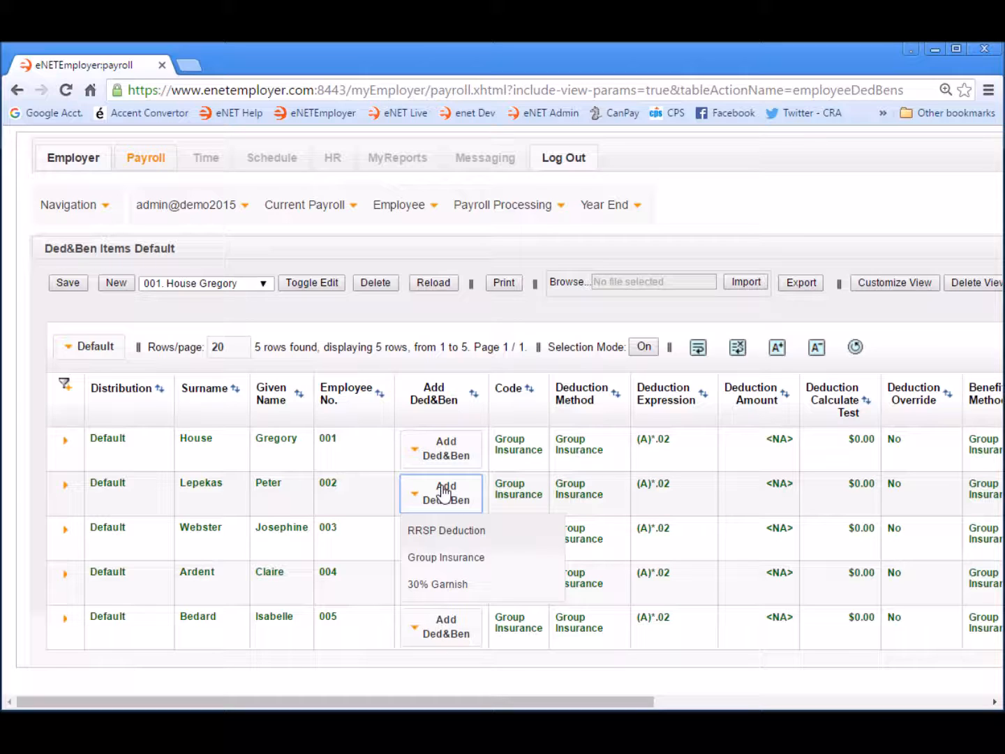
pyautogui.click(66, 442)
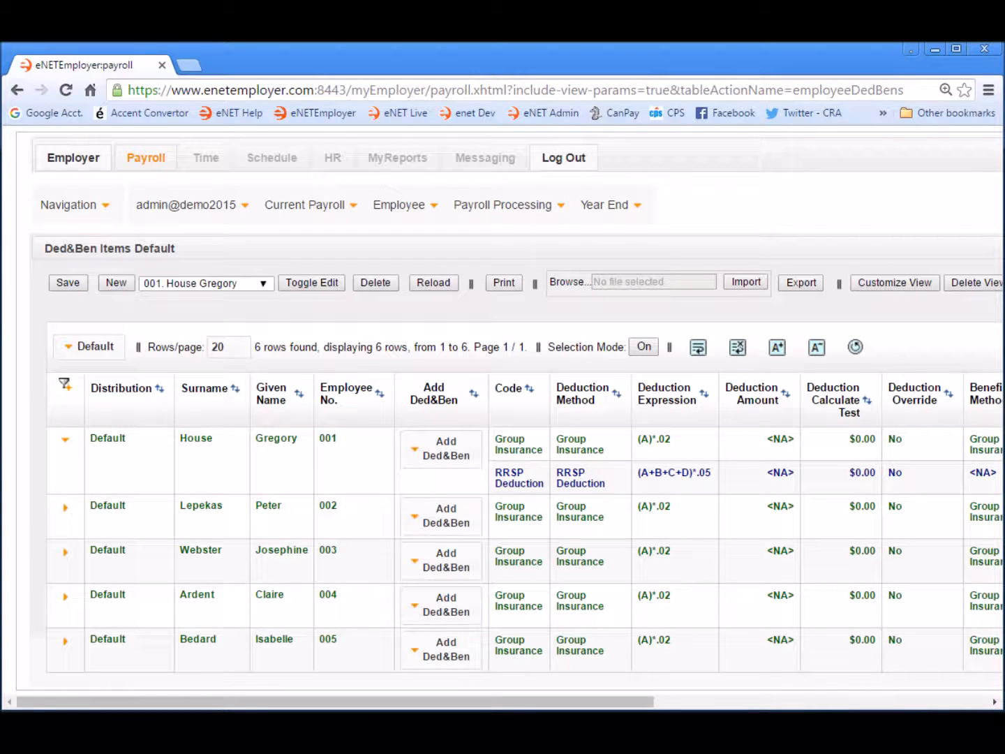
# Open the employees' Accumulator Items list
pyautogui.click(405, 208)
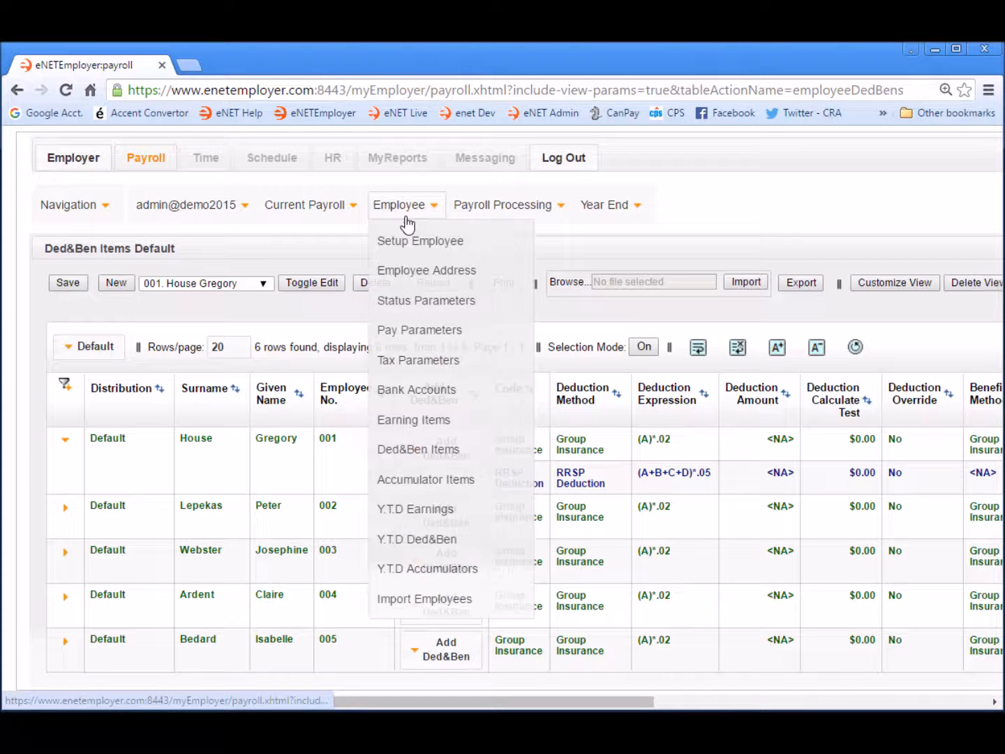
pyautogui.click(452, 479)
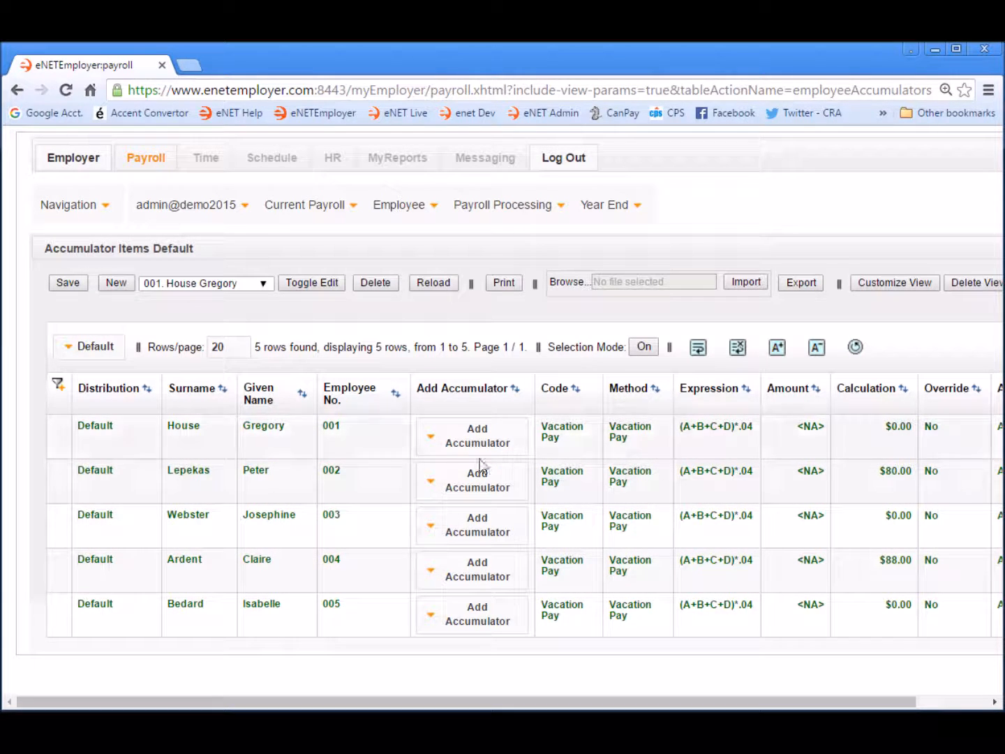
# In the Y.T.D Earnings list, expand the first employee's earnings and open the Regular line's Adjustment and Adjusted Amount for editing
pyautogui.click(394, 210)
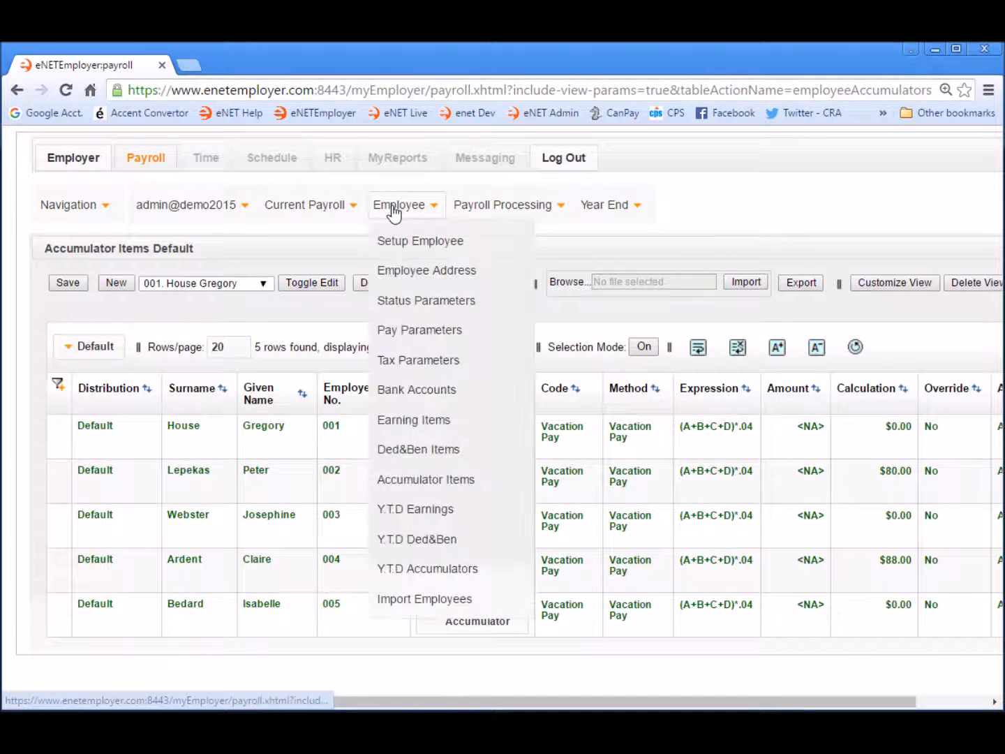
pyautogui.click(512, 515)
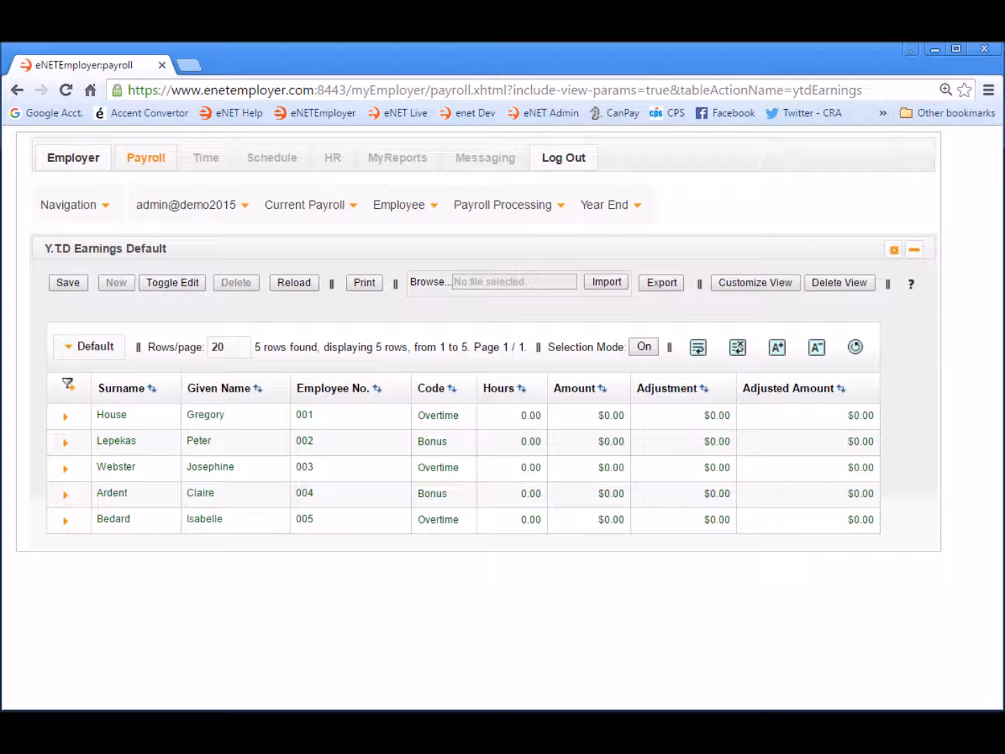
pyautogui.click(64, 418)
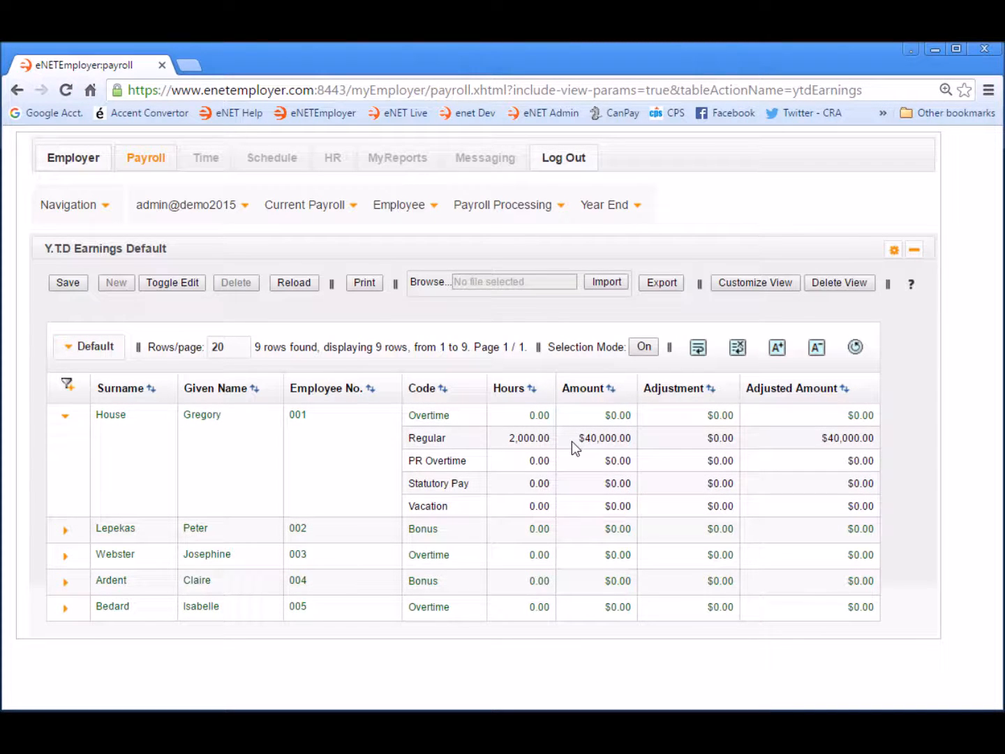
pyautogui.click(671, 438)
pyautogui.click(681, 439)
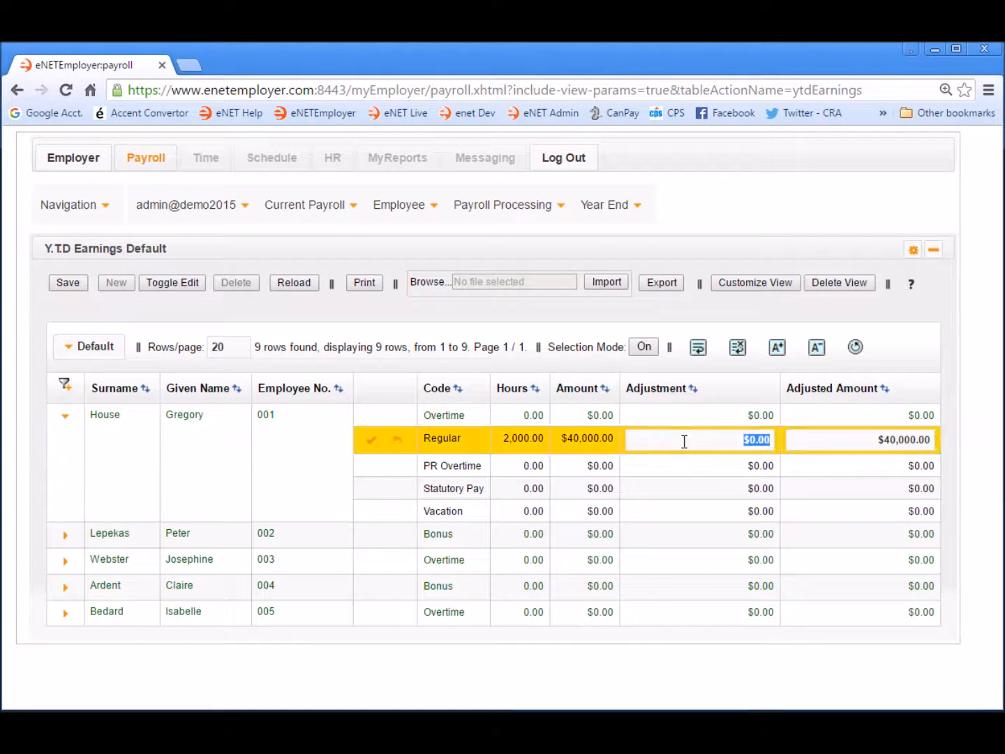
pyautogui.click(843, 442)
pyautogui.click(707, 443)
pyautogui.click(719, 443)
pyautogui.click(405, 215)
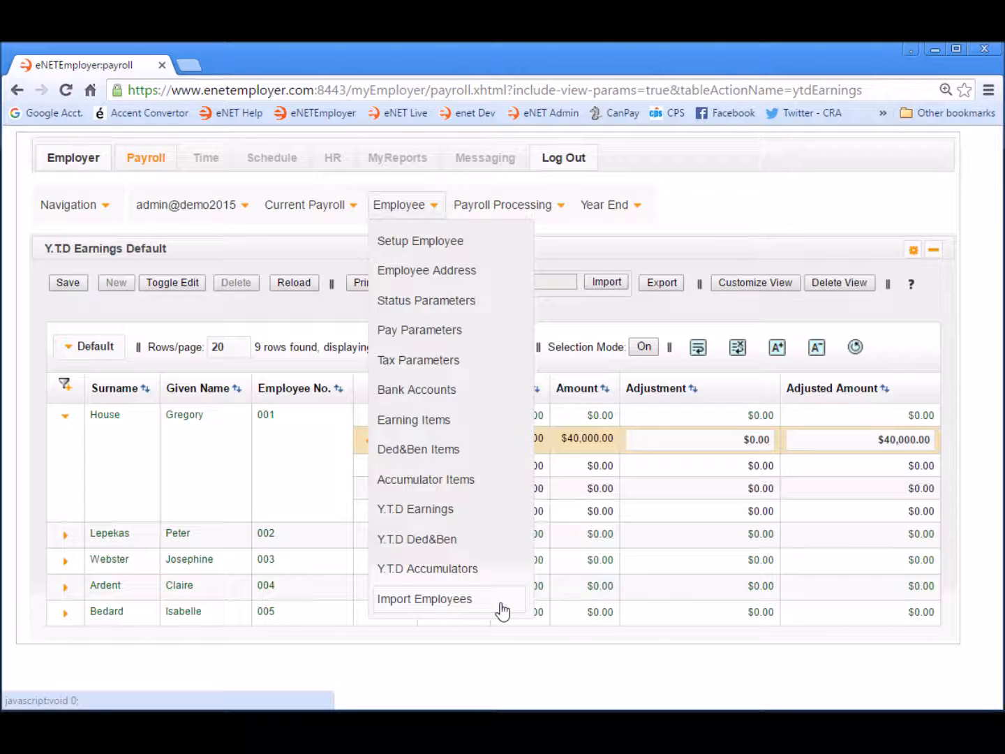
pyautogui.click(715, 663)
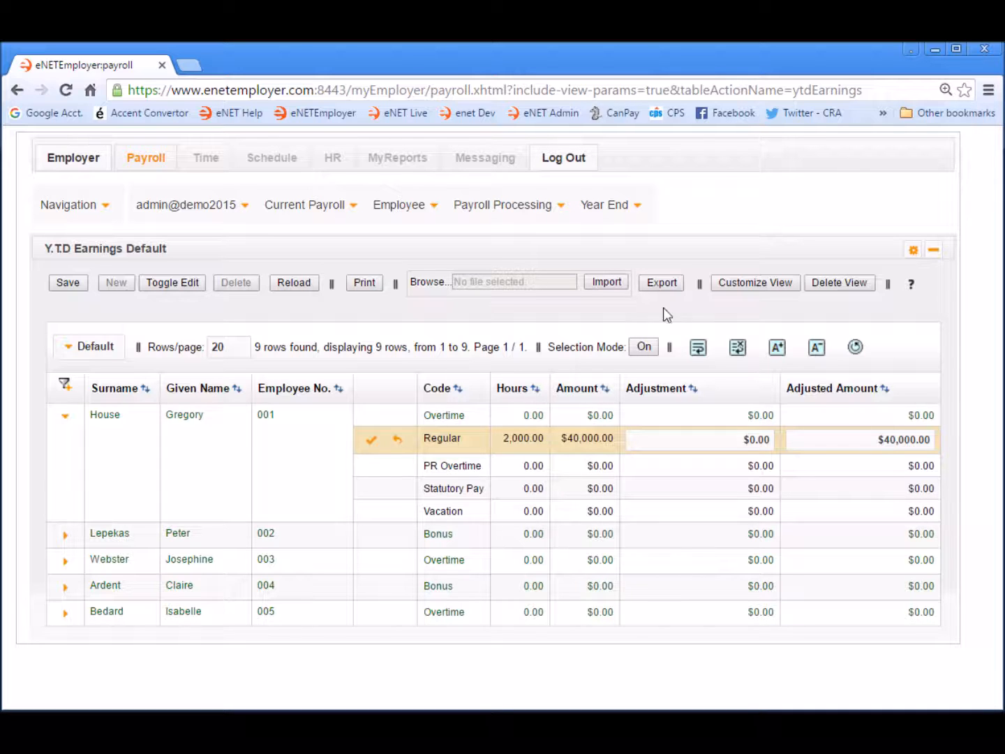
# Open the Speedy Update list under payroll processing
pyautogui.click(504, 210)
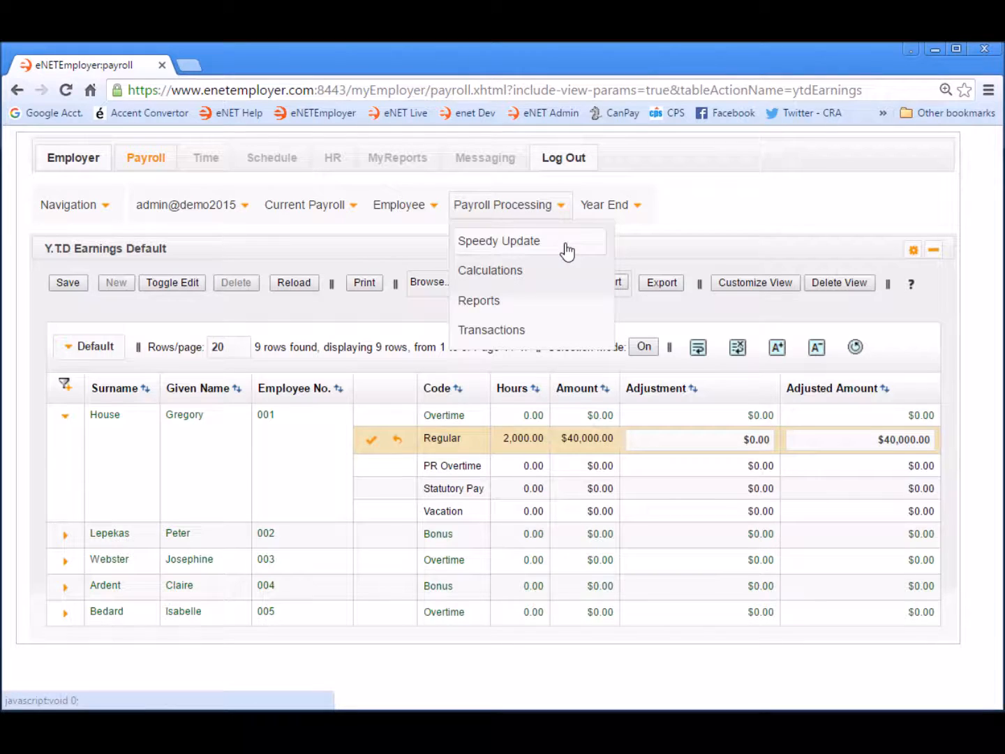
pyautogui.click(568, 250)
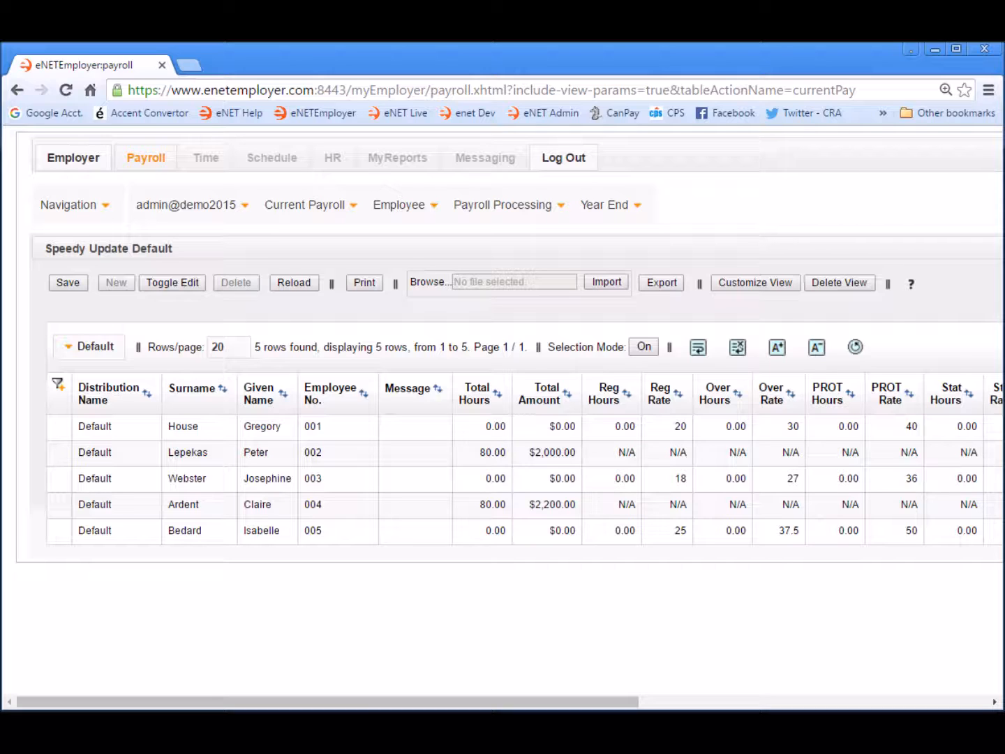
pyautogui.click(405, 202)
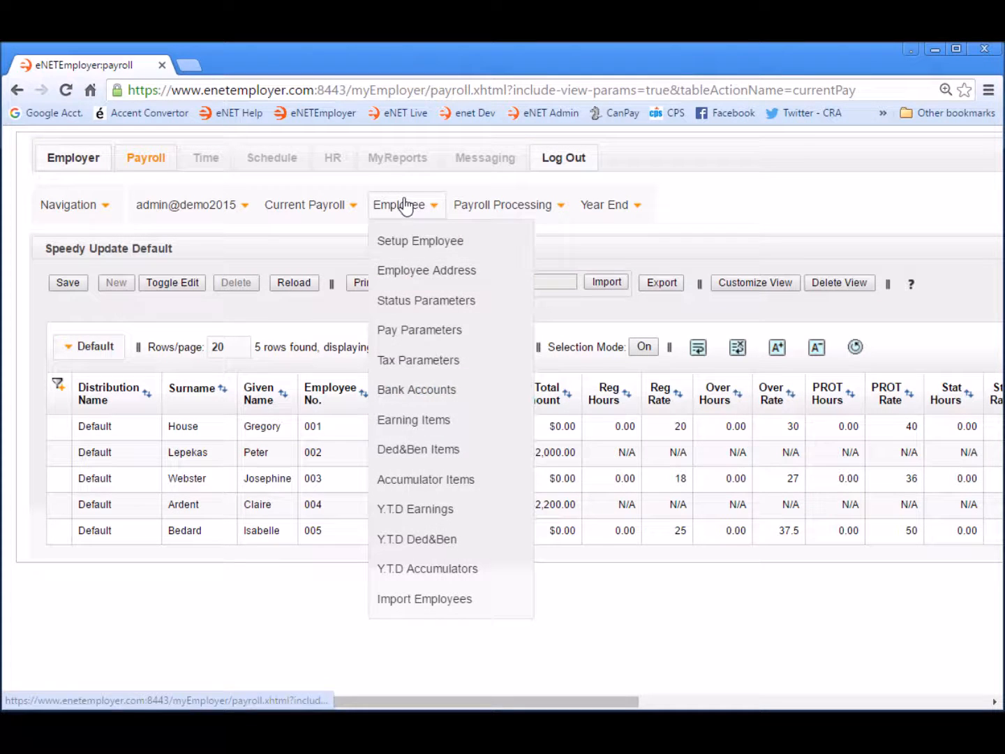
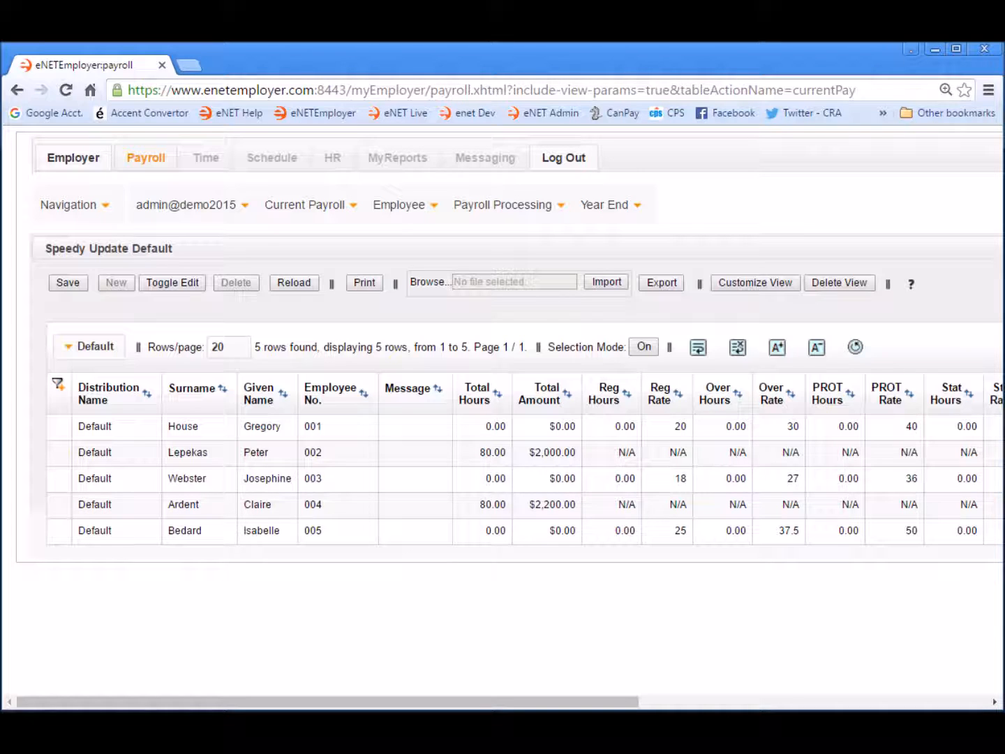
# Sort the employees by Total Hours with the lowest first and open the three hourly employees' rows for editing
pyautogui.click(463, 407)
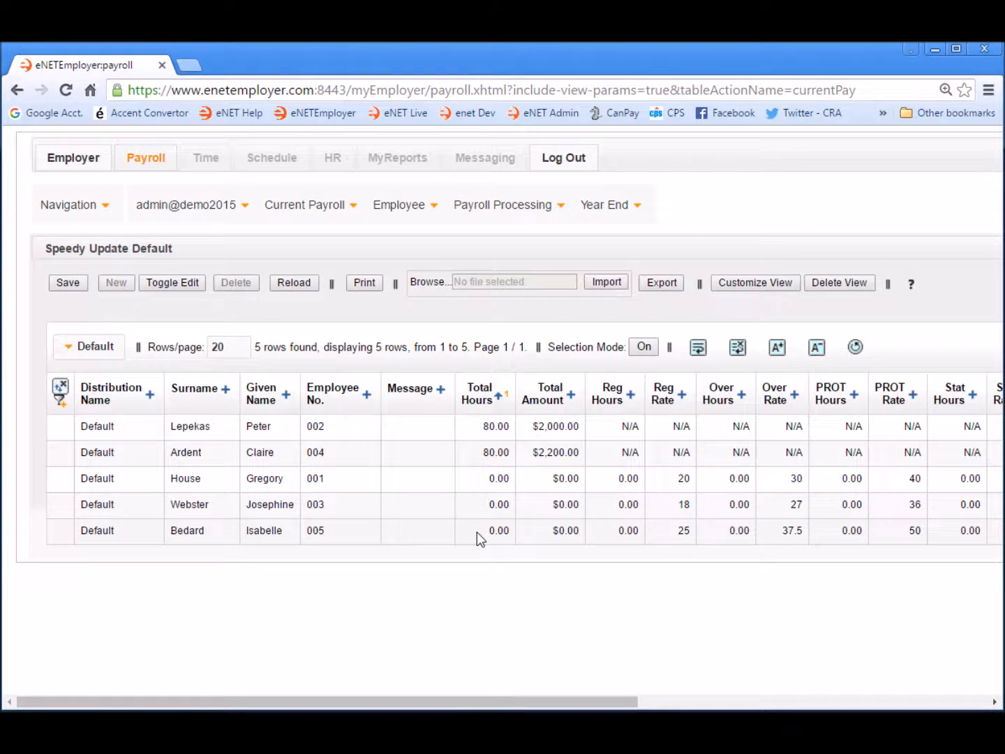
pyautogui.click(477, 408)
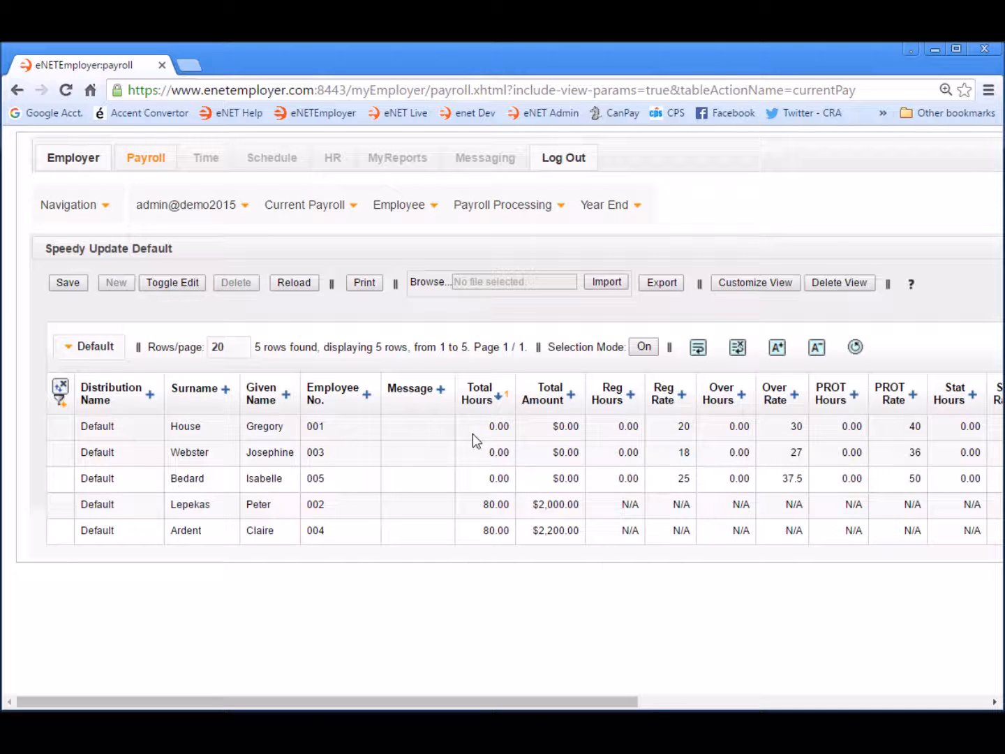
pyautogui.click(453, 430)
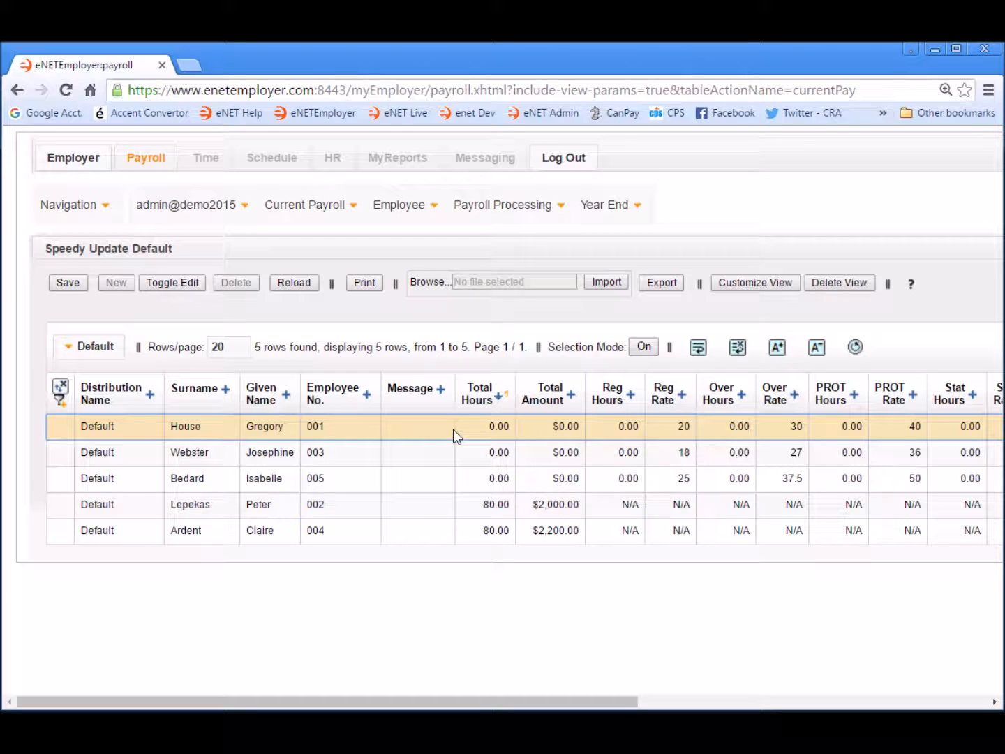
pyautogui.keyDown('shift'); pyautogui.click(435, 483); pyautogui.keyUp('shift')
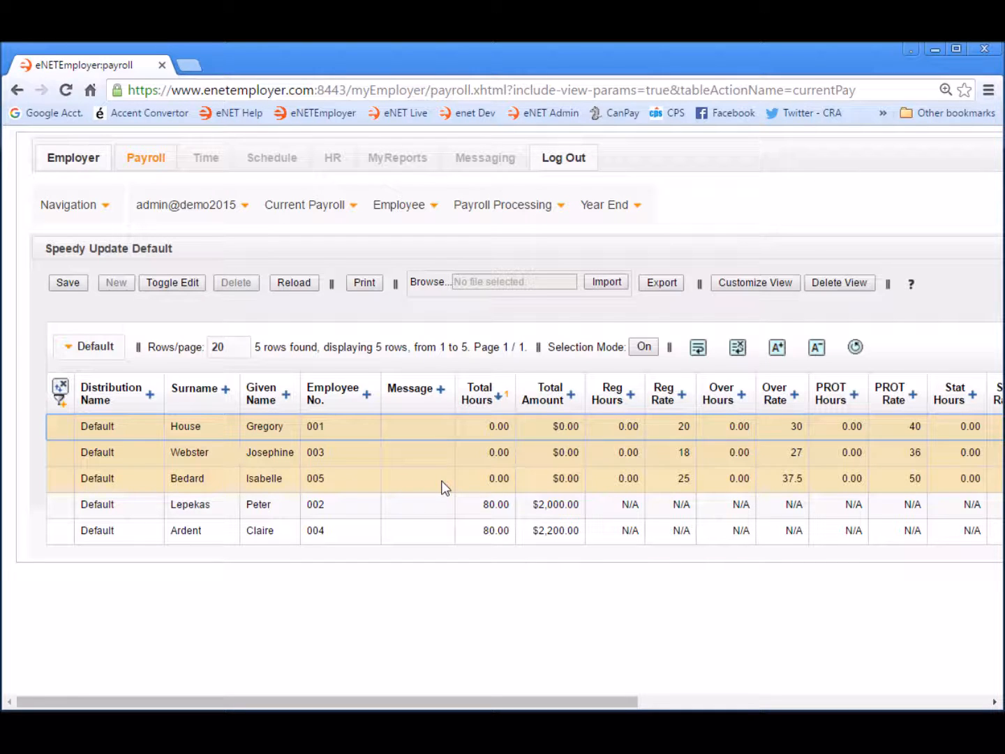
pyautogui.rightClick(418, 428)
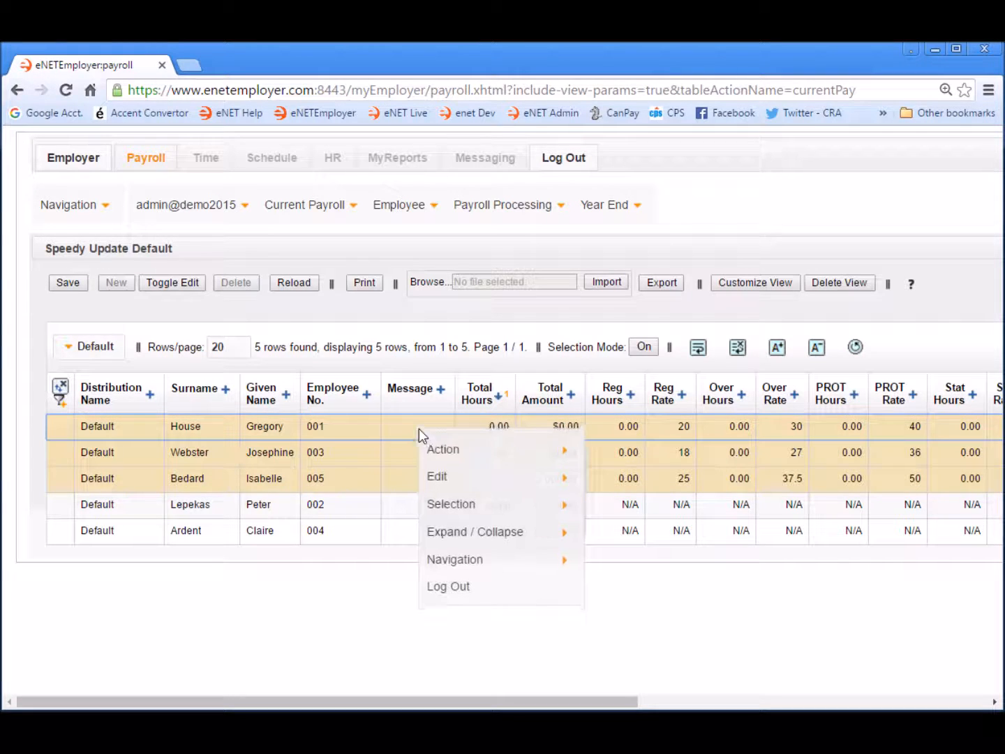
pyautogui.moveTo(479, 479)
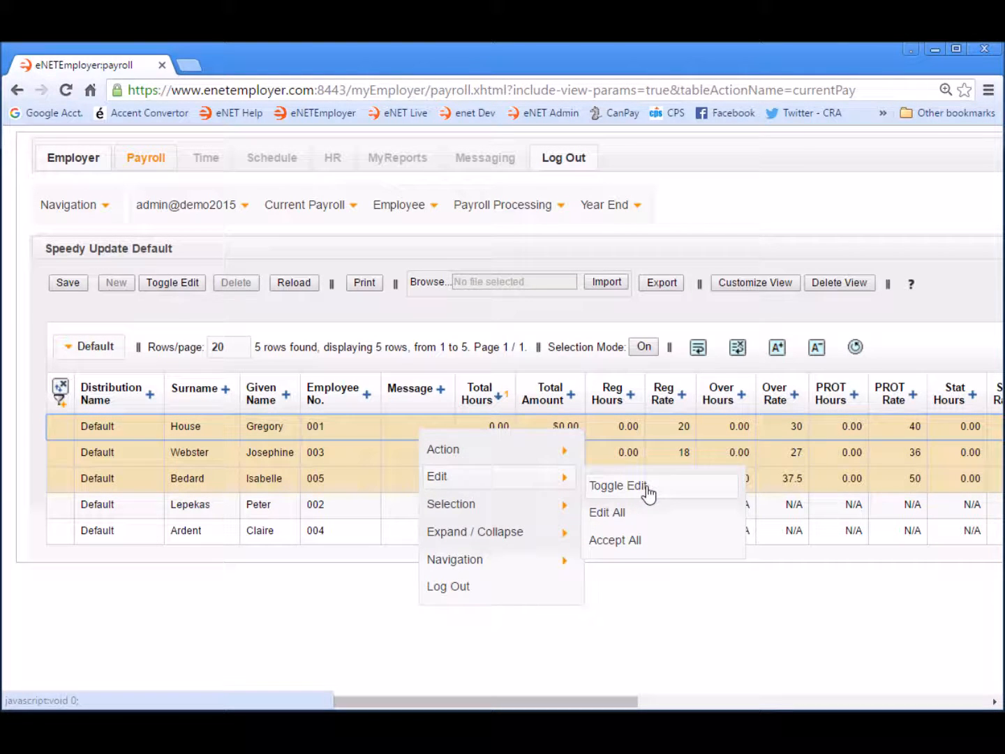
pyautogui.click(646, 487)
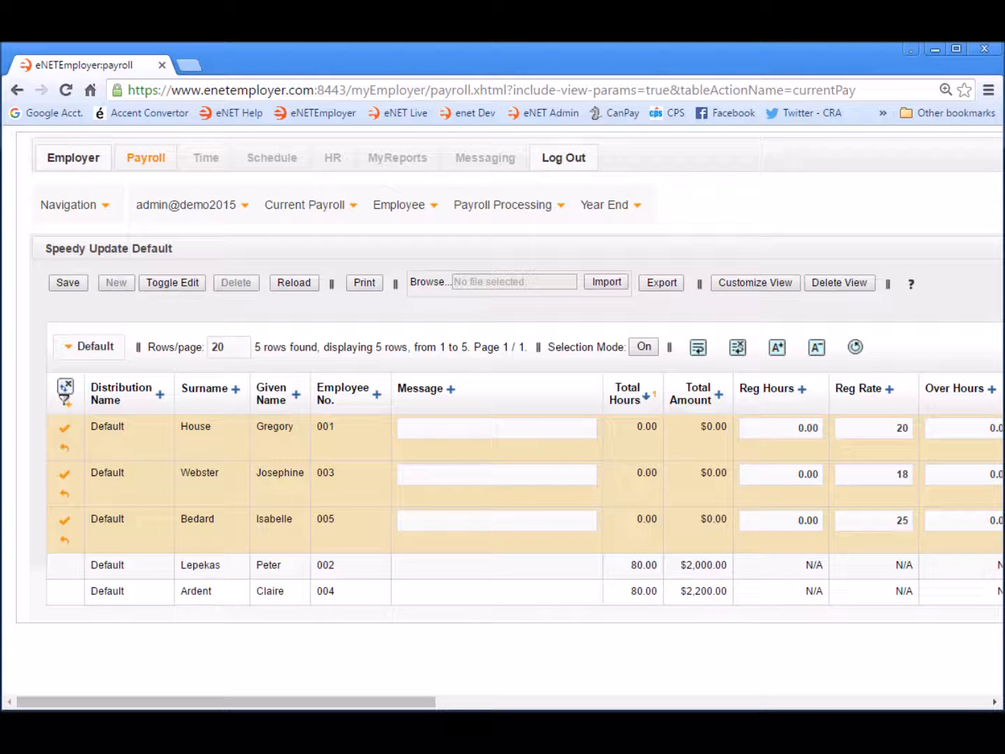
# Set Reg Hours to 80 for each of the three hourly employees
pyautogui.click(994, 702)
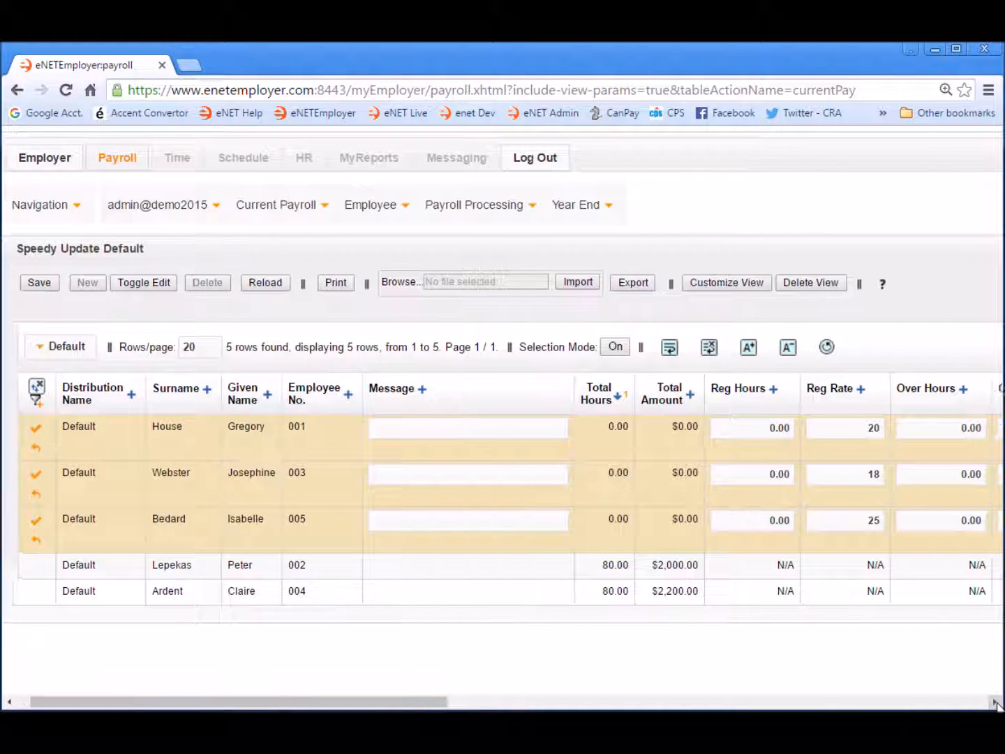
pyautogui.click(995, 701)
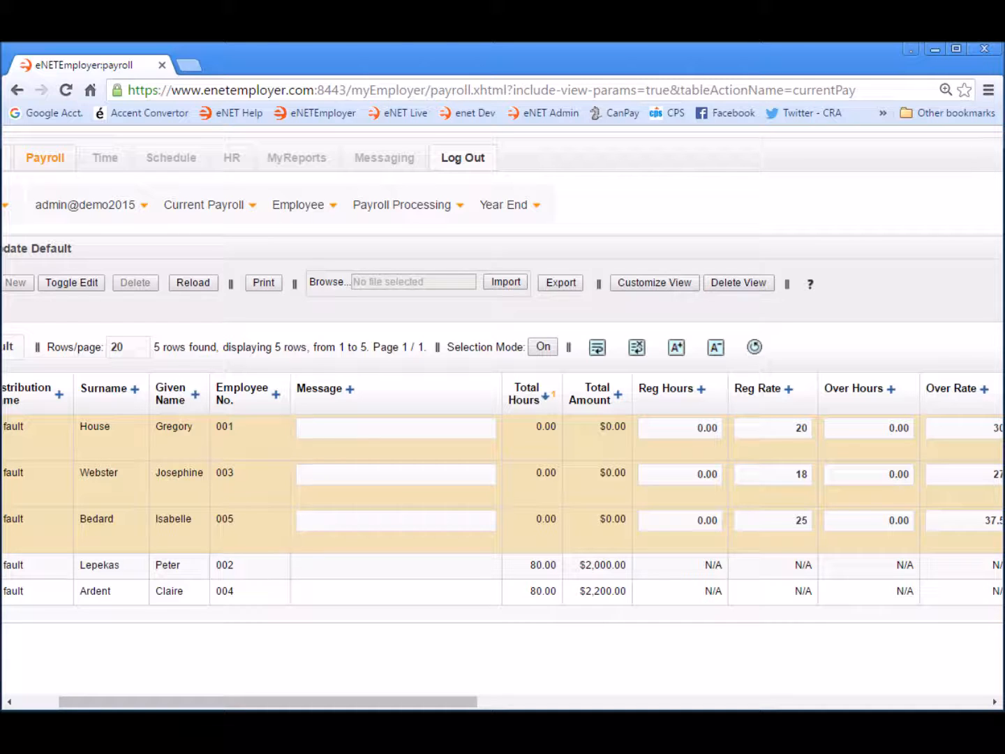
pyautogui.click(687, 429)
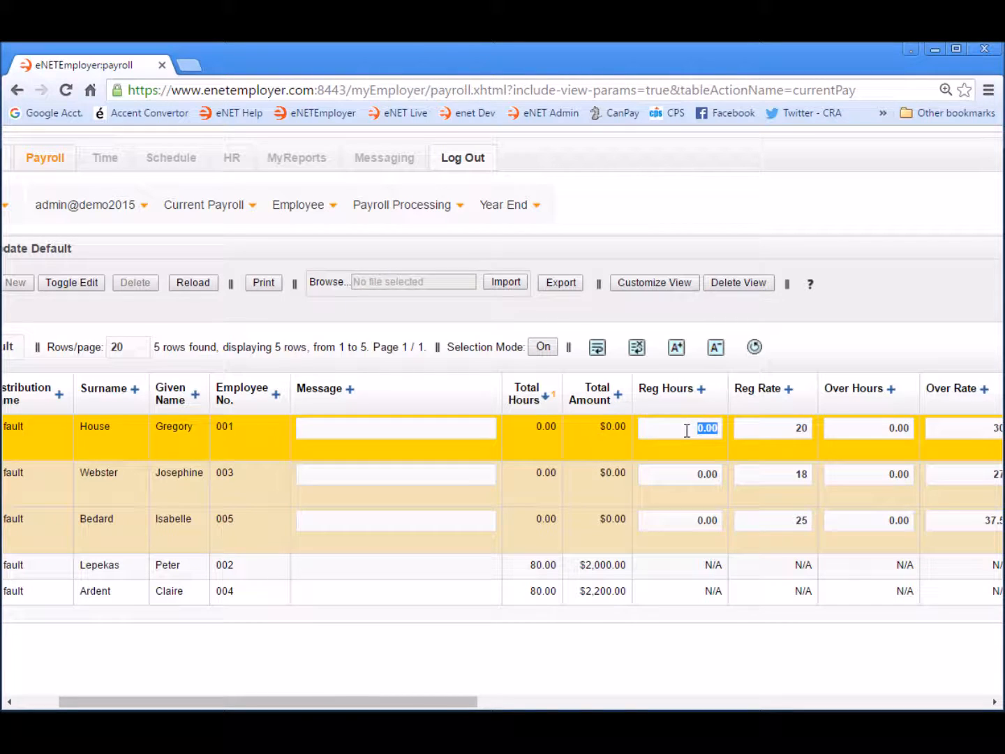
pyautogui.write('80')
pyautogui.click(687, 475)
pyautogui.write('80')
pyautogui.click(691, 521)
pyautogui.write('80')
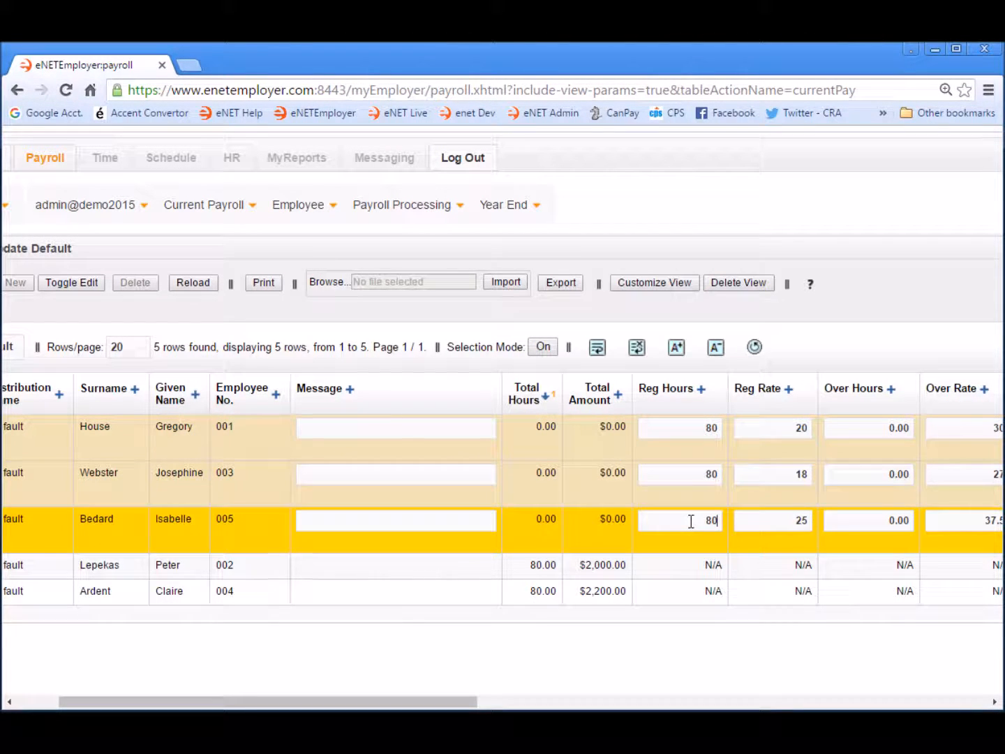
# Set Over Hours to 25 for the hourly employee with the regular rate of 25 and accept all row edits
pyautogui.click(874, 519)
pyautogui.write('25')
pyautogui.hotkey('ctrl', 'a')
pyautogui.click(514, 443)
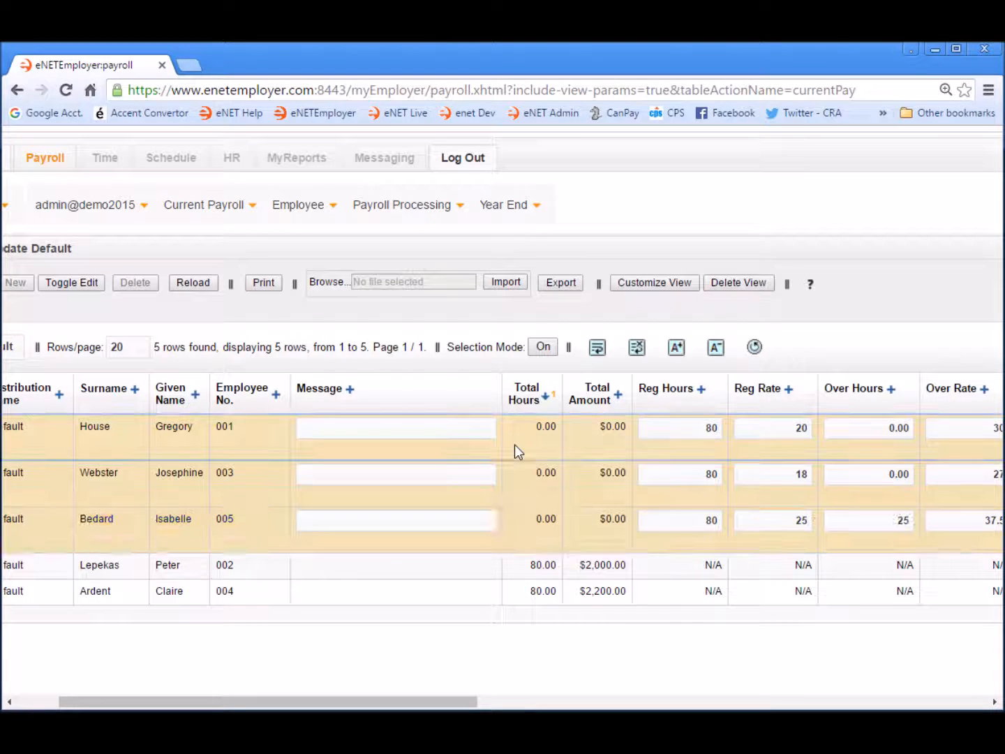
pyautogui.rightClick(514, 443)
pyautogui.moveTo(569, 497)
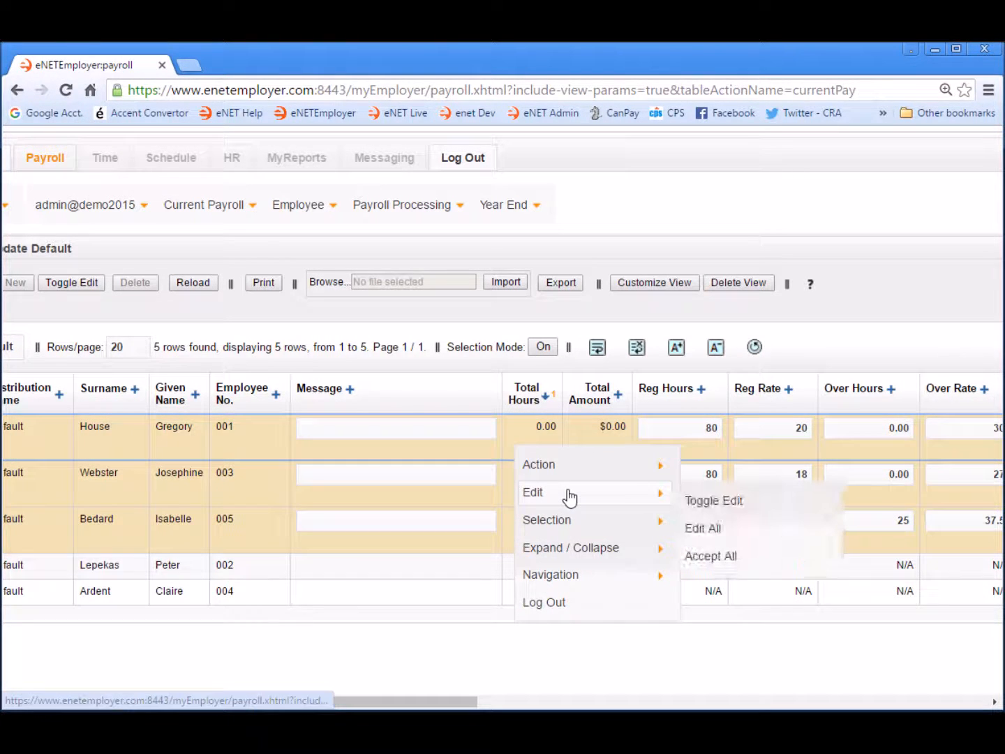
pyautogui.click(728, 558)
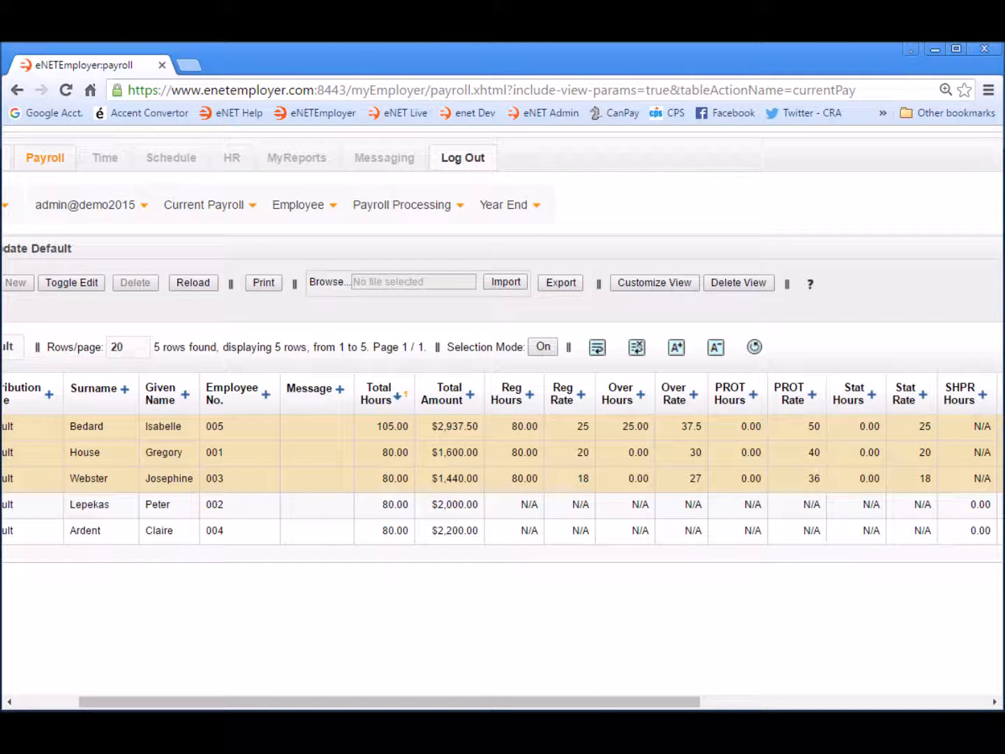
# Open the payroll processing Calculations list and calculate the pay for period 26
pyautogui.click(53, 697)
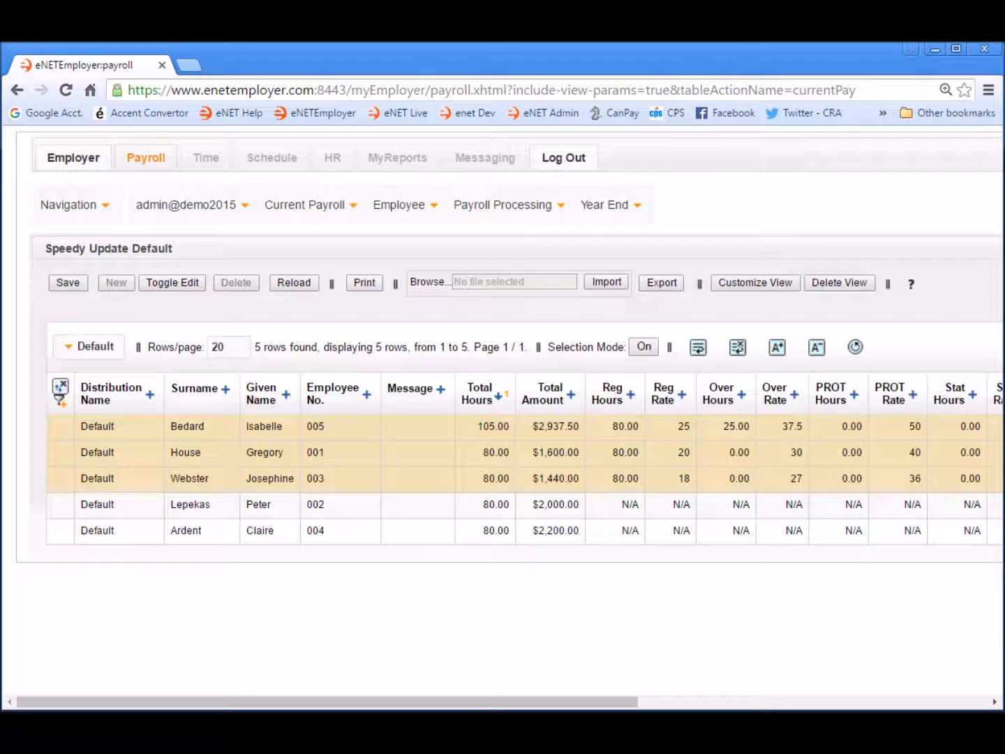
pyautogui.click(535, 215)
pyautogui.click(515, 273)
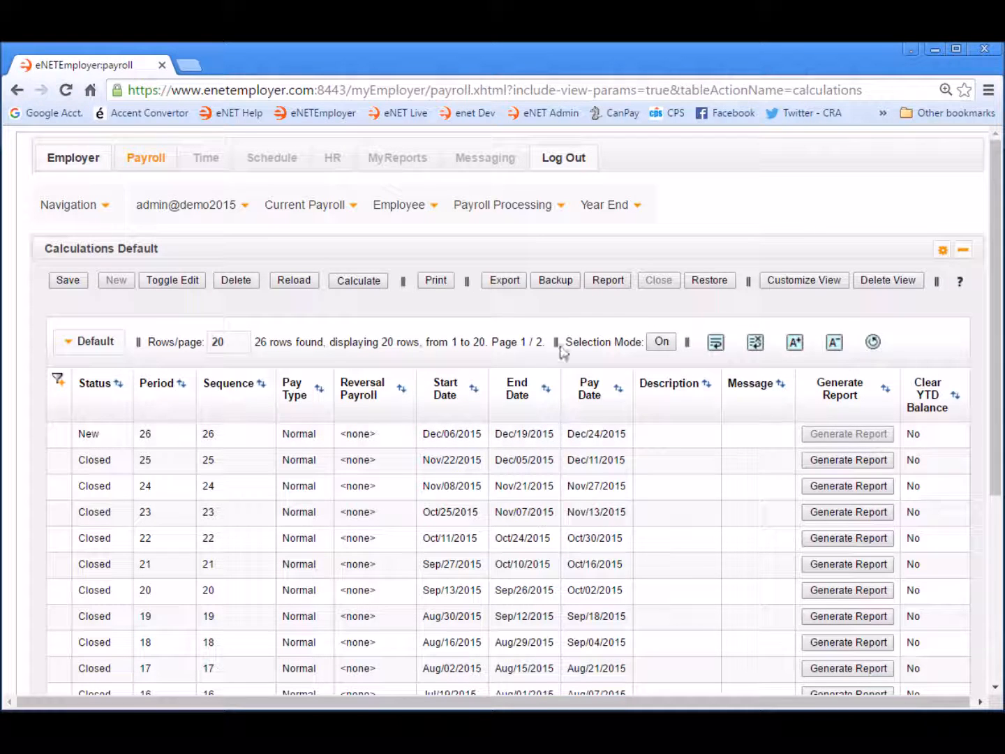
pyautogui.click(358, 280)
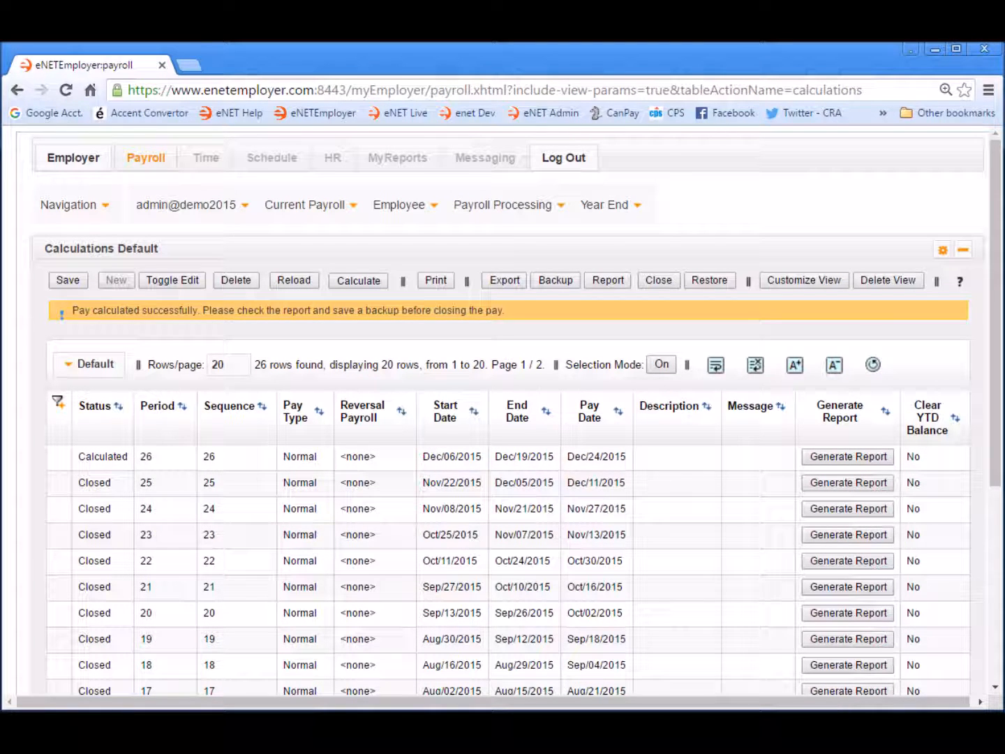
# Generate the report for the calculated period 26 and open the downloaded payroll register PDF
pyautogui.click(848, 457)
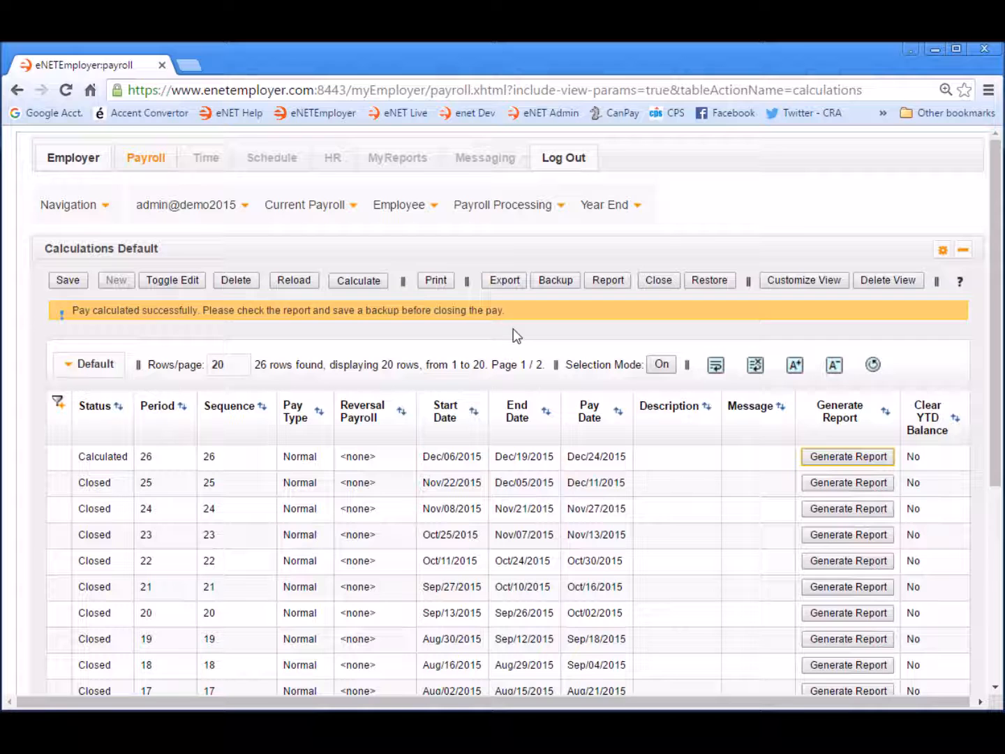
pyautogui.click(863, 455)
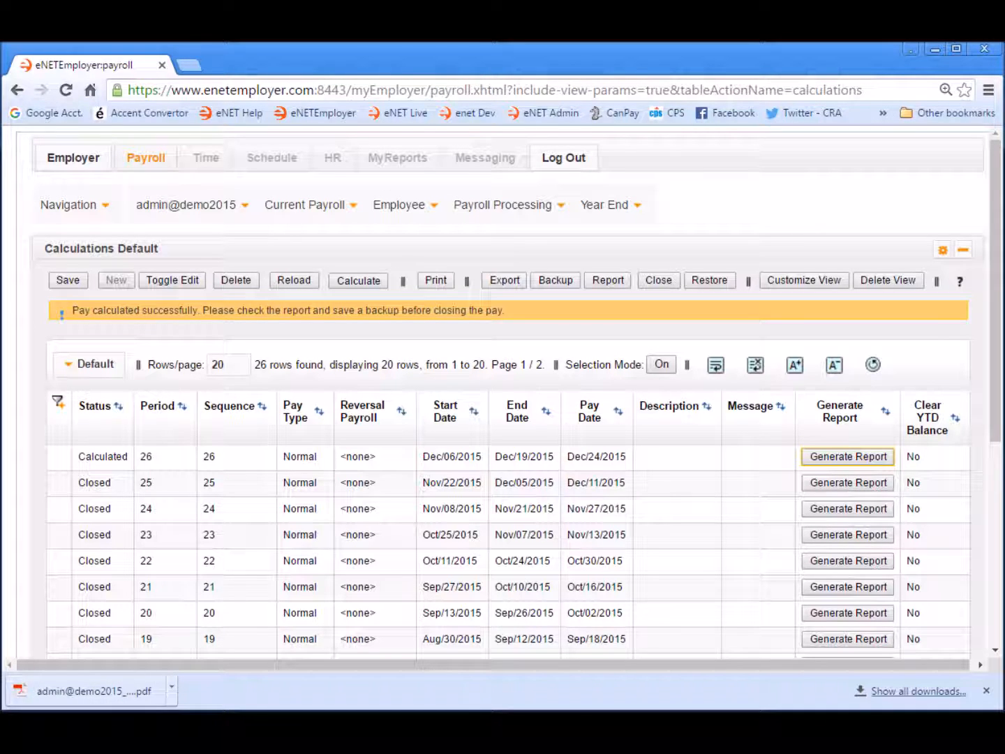
pyautogui.click(101, 690)
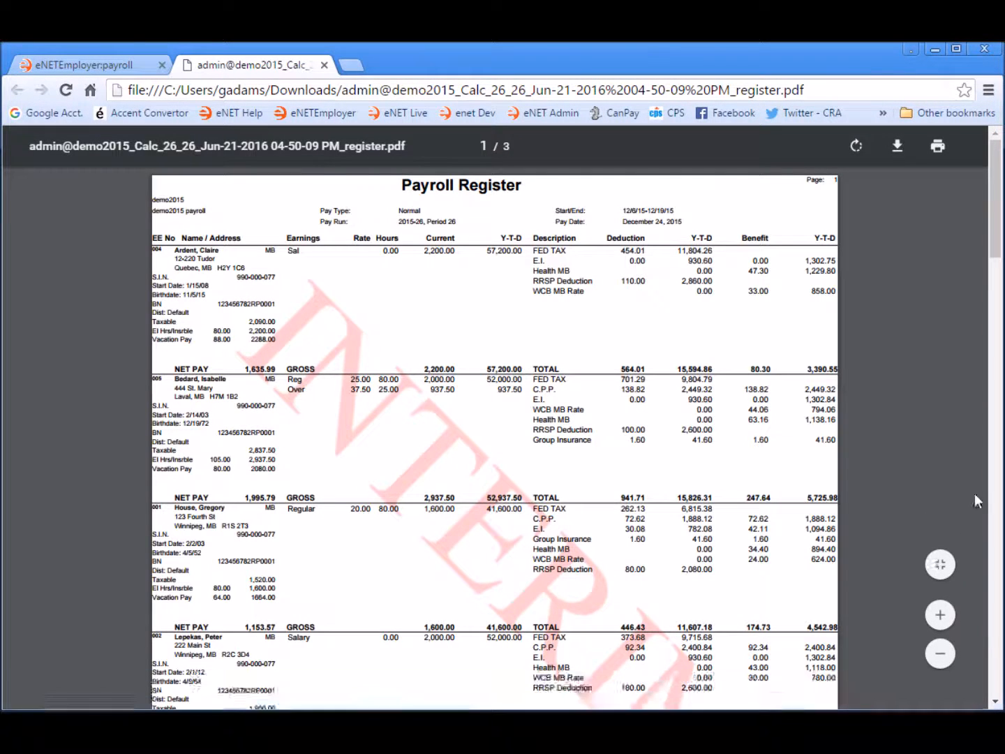
# Review the payroll register at 150% zoom, covering employee entries, final totals and the Revenue Canada remittance, and close it
pyautogui.hotkey('ctrl', '+')
pyautogui.hotkey('ctrl', '+')
pyautogui.hotkey('ctrl', '+')
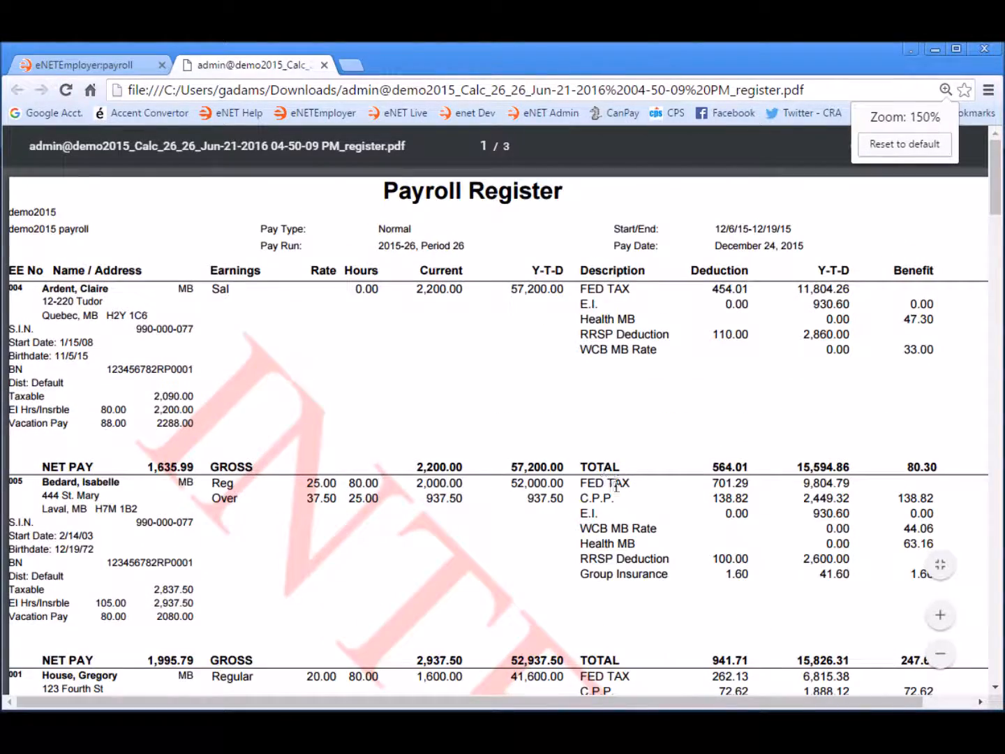
pyautogui.scroll(-7, 602, 447)
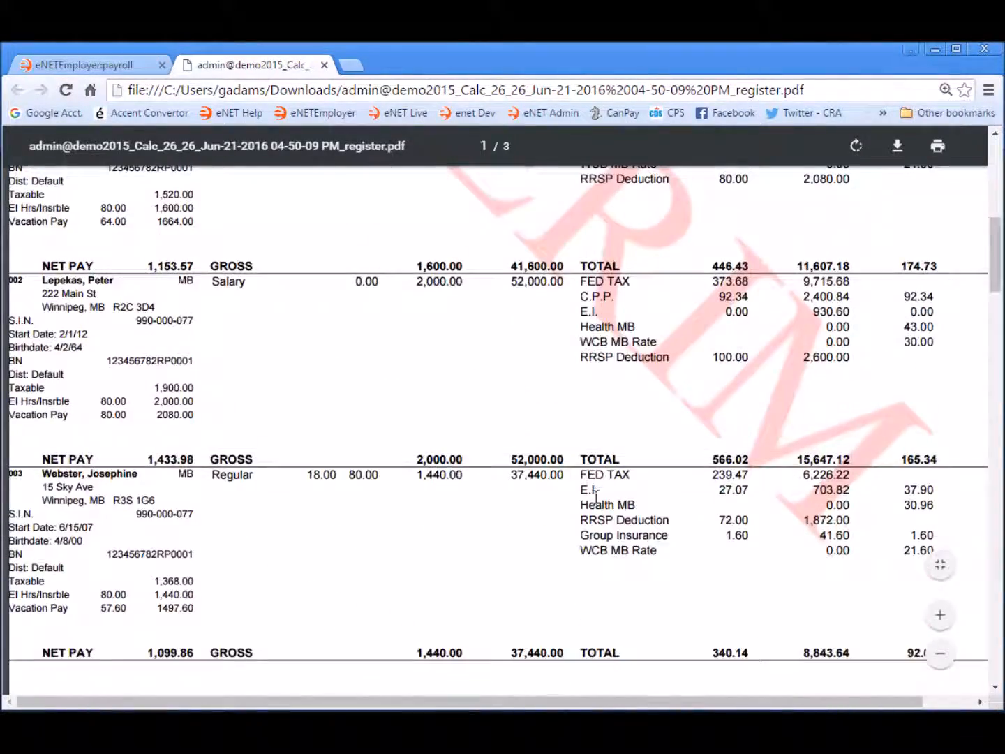
pyautogui.scroll(9, 596, 503)
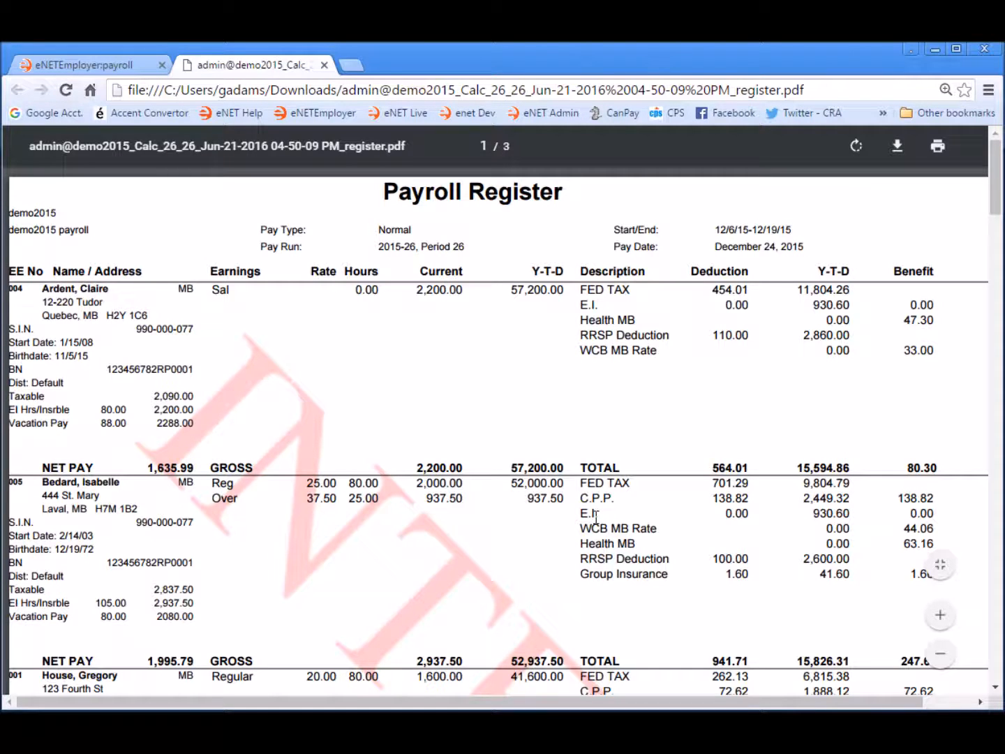
pyautogui.scroll(-3, 595, 517)
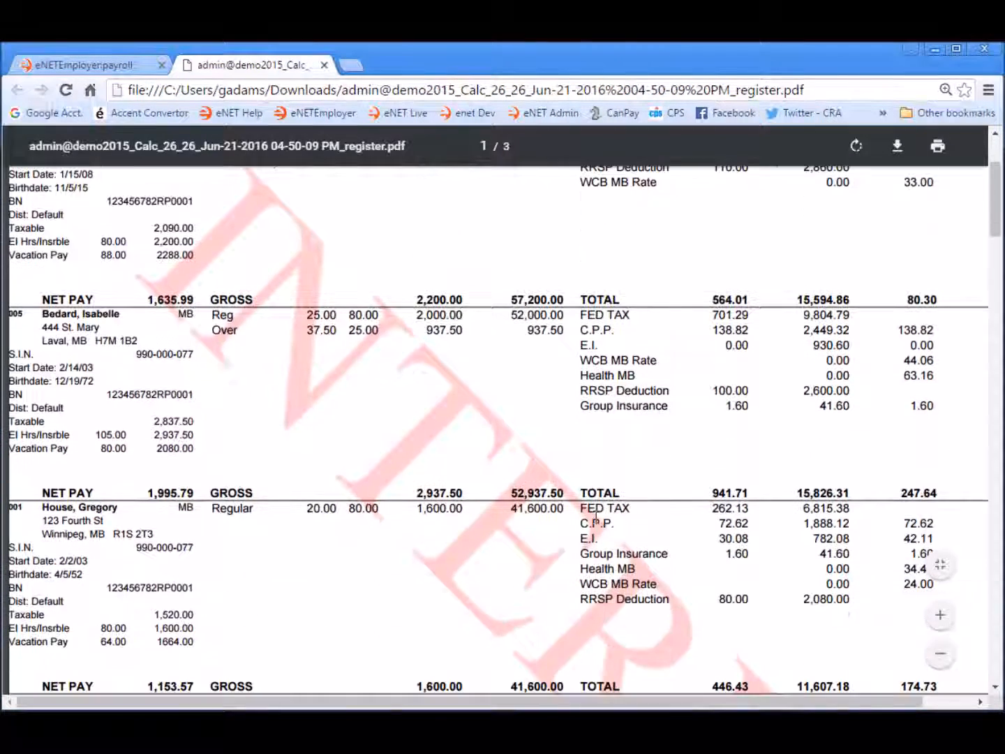
pyautogui.scroll(-3, 595, 517)
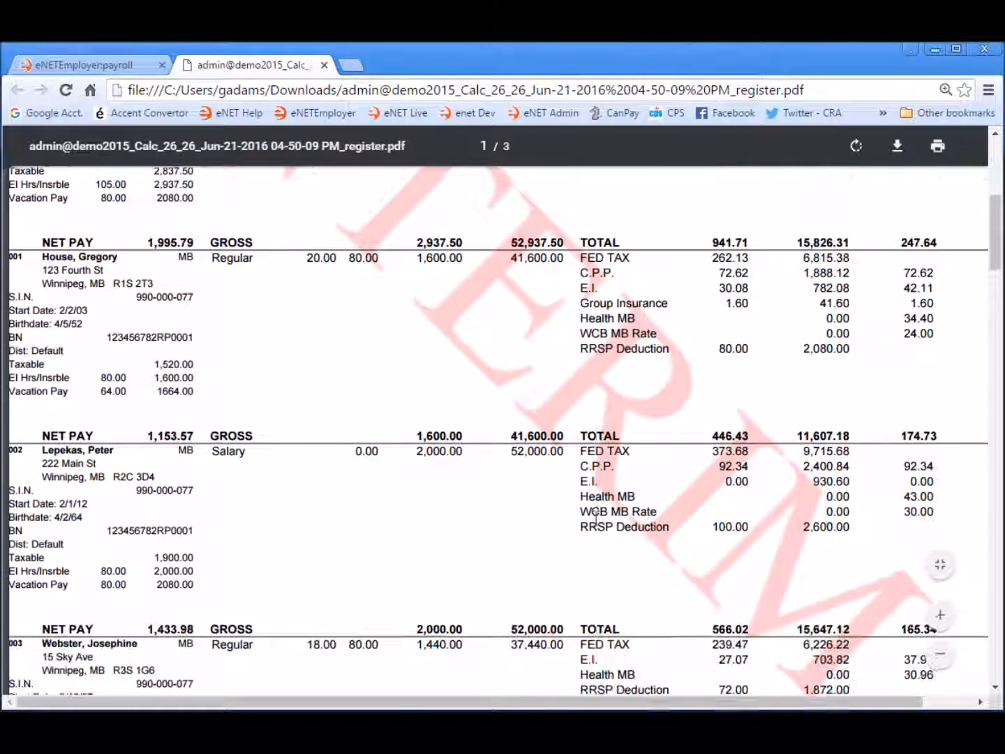
pyautogui.scroll(-3, 595, 517)
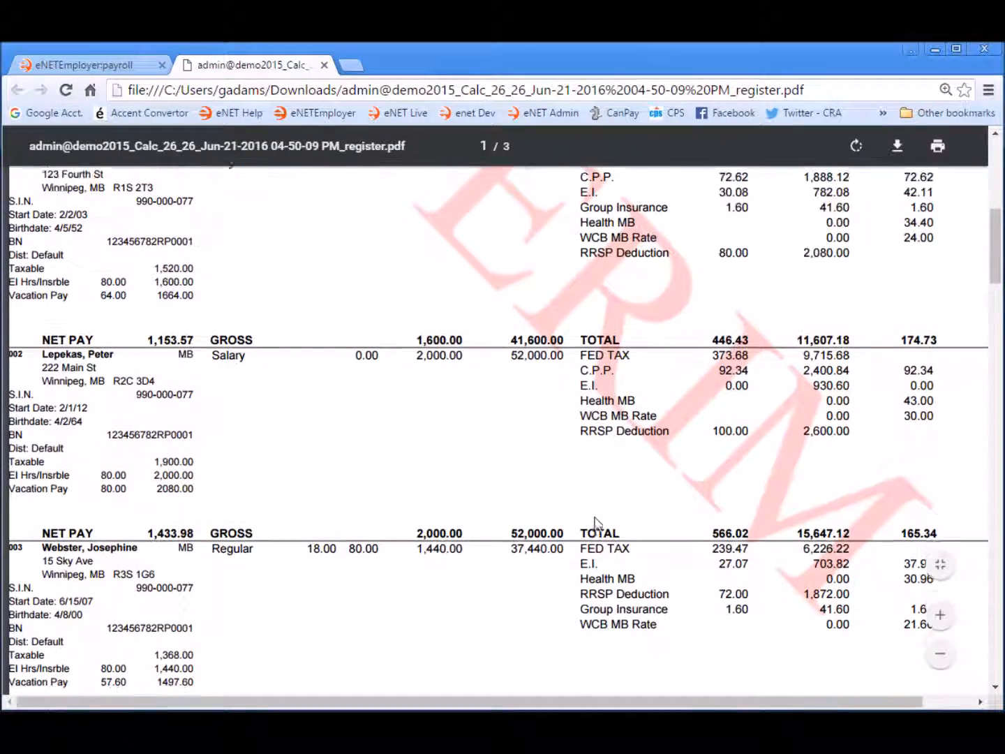
pyautogui.scroll(-6, 595, 517)
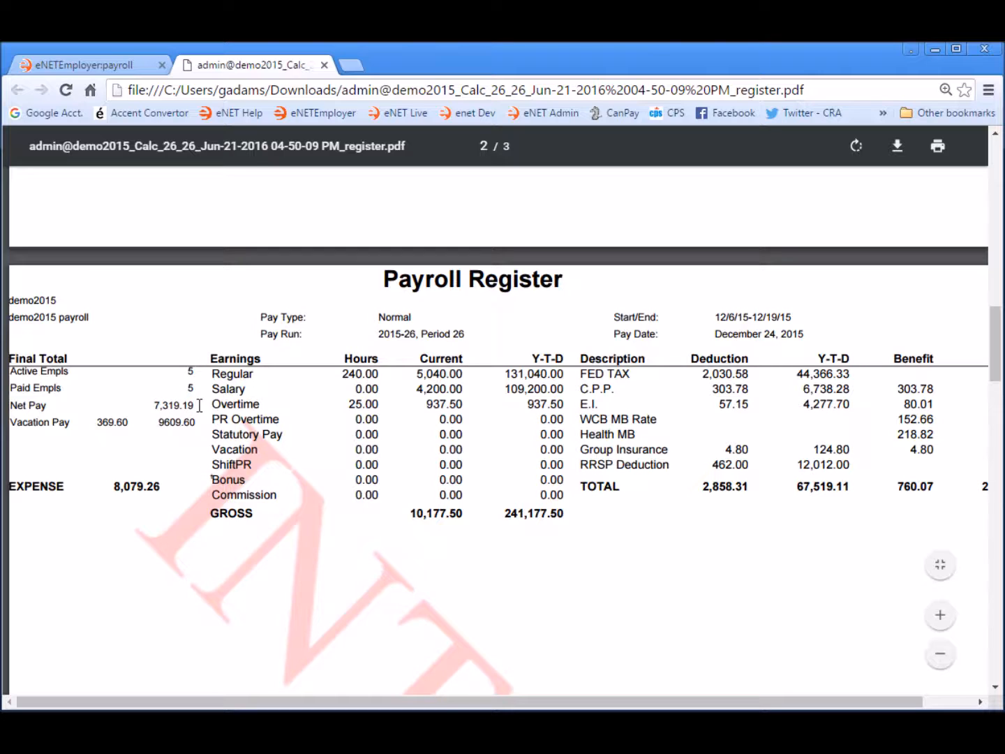
pyautogui.scroll(-10, 471, 548)
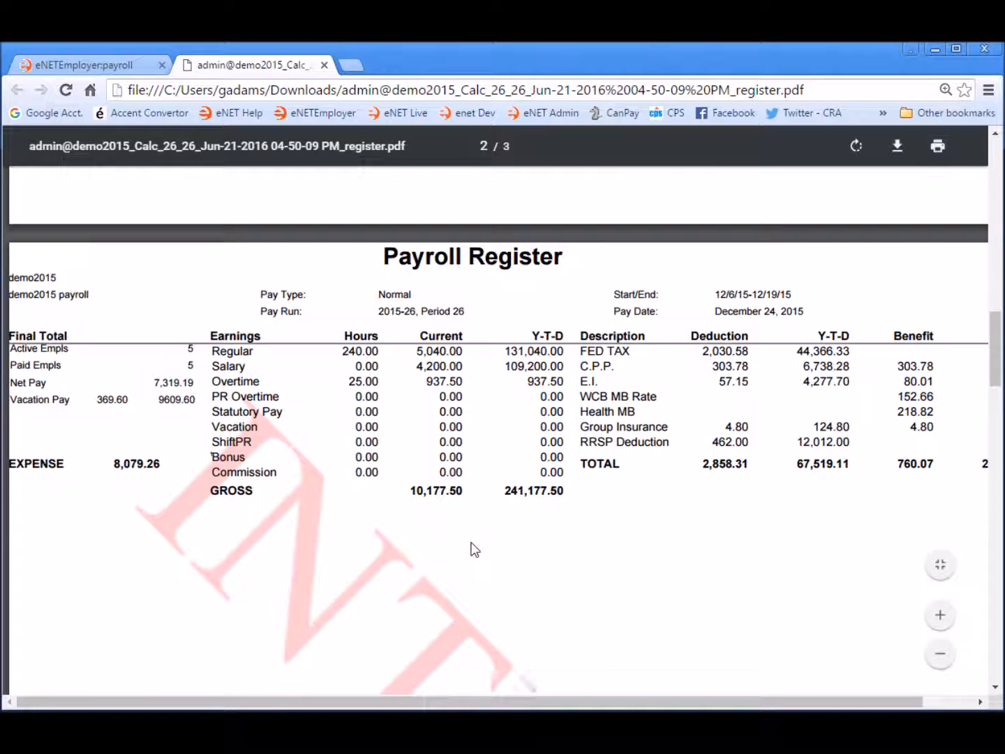
pyautogui.scroll(-10, 471, 548)
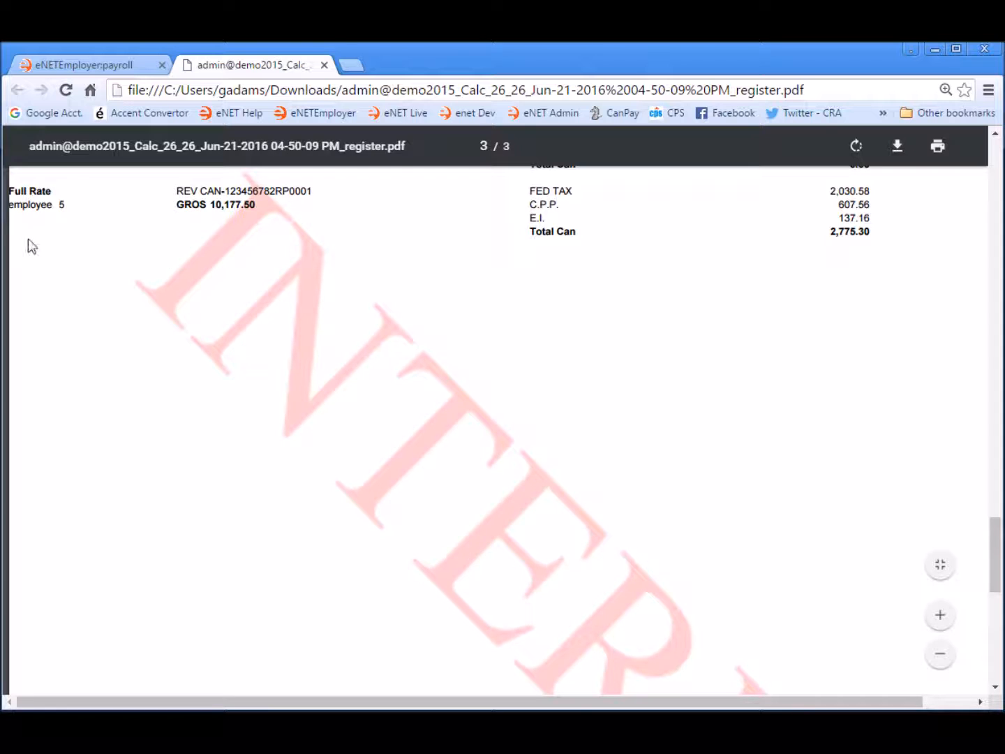
pyautogui.scroll(3, 130, 333)
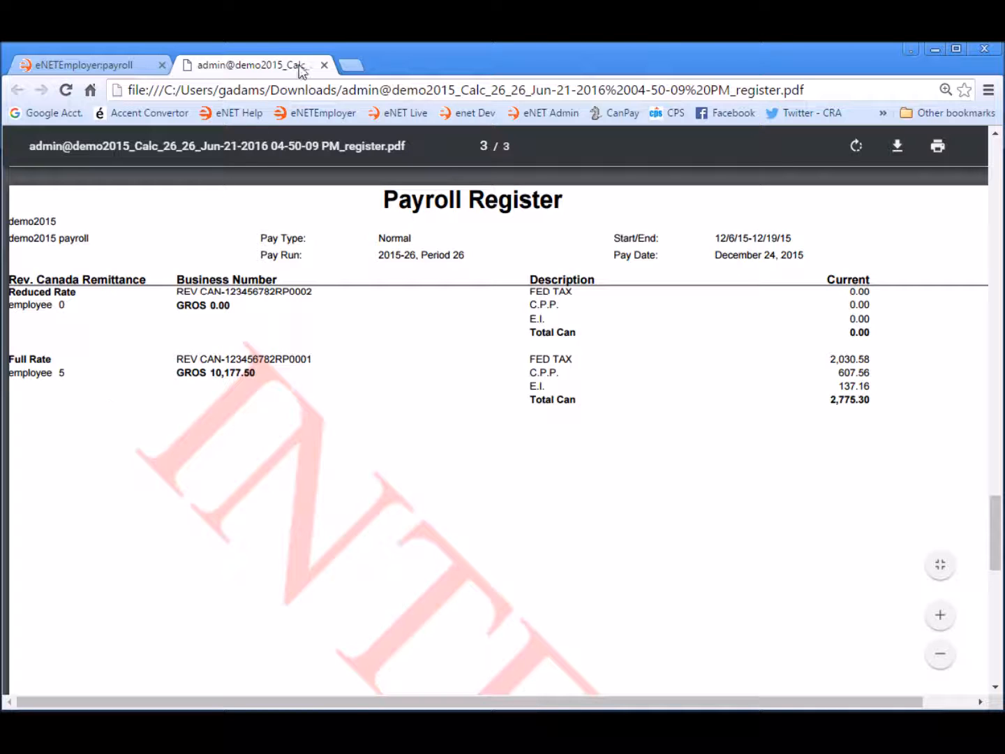
pyautogui.click(323, 65)
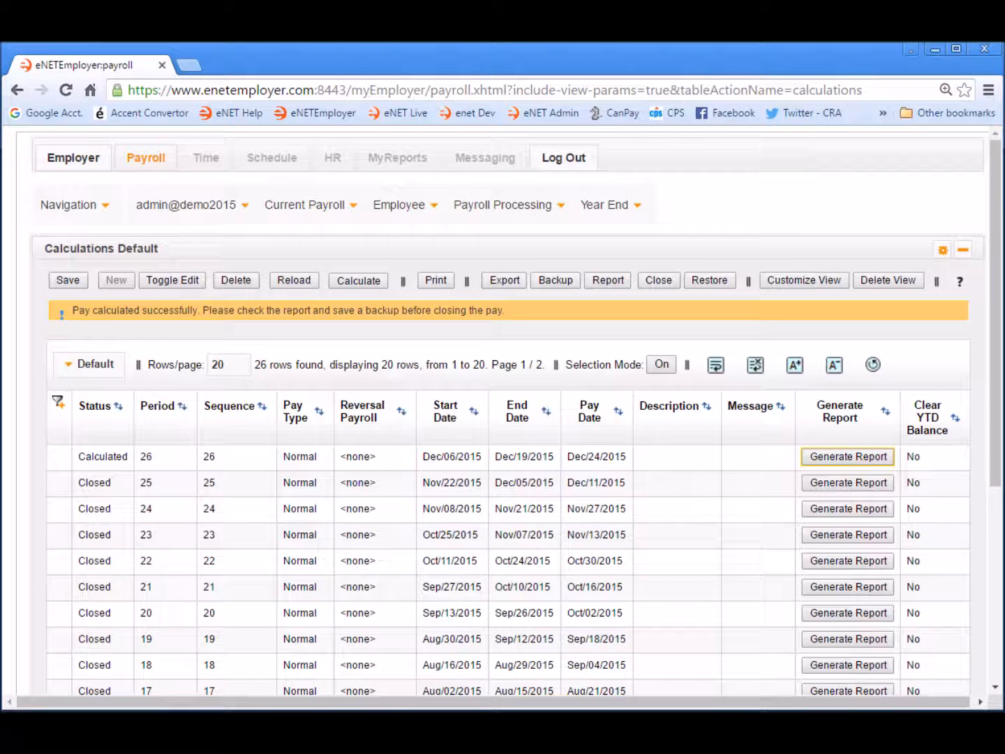
# Save a backup of the calculated payroll and finalize the period 26 pay by closing it
pyautogui.click(552, 280)
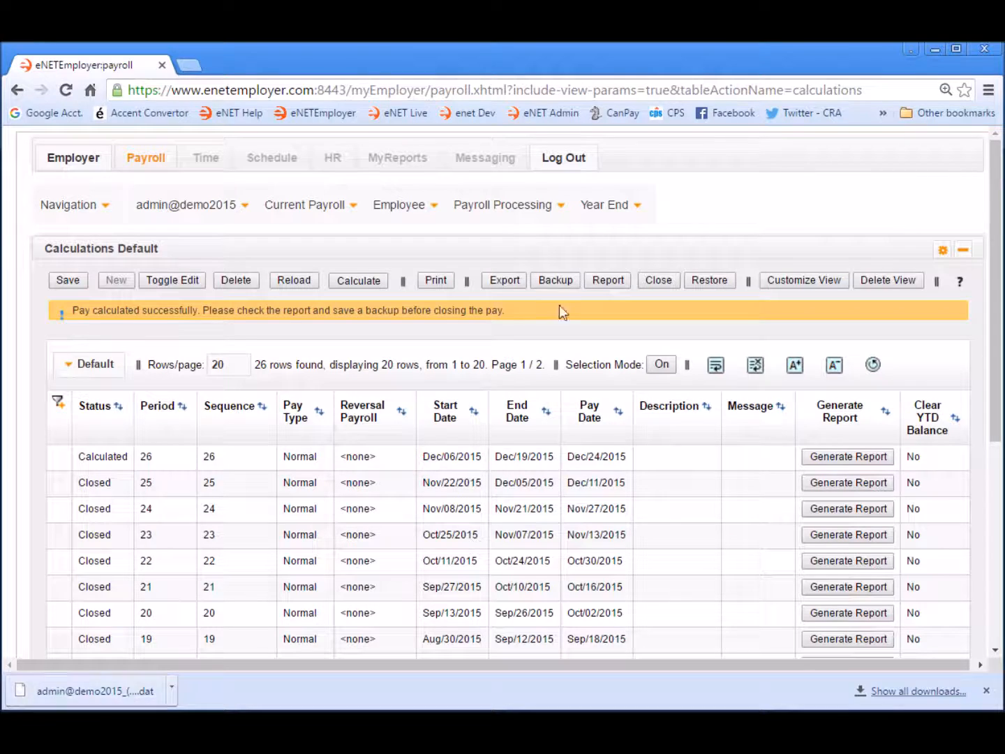
pyautogui.click(662, 281)
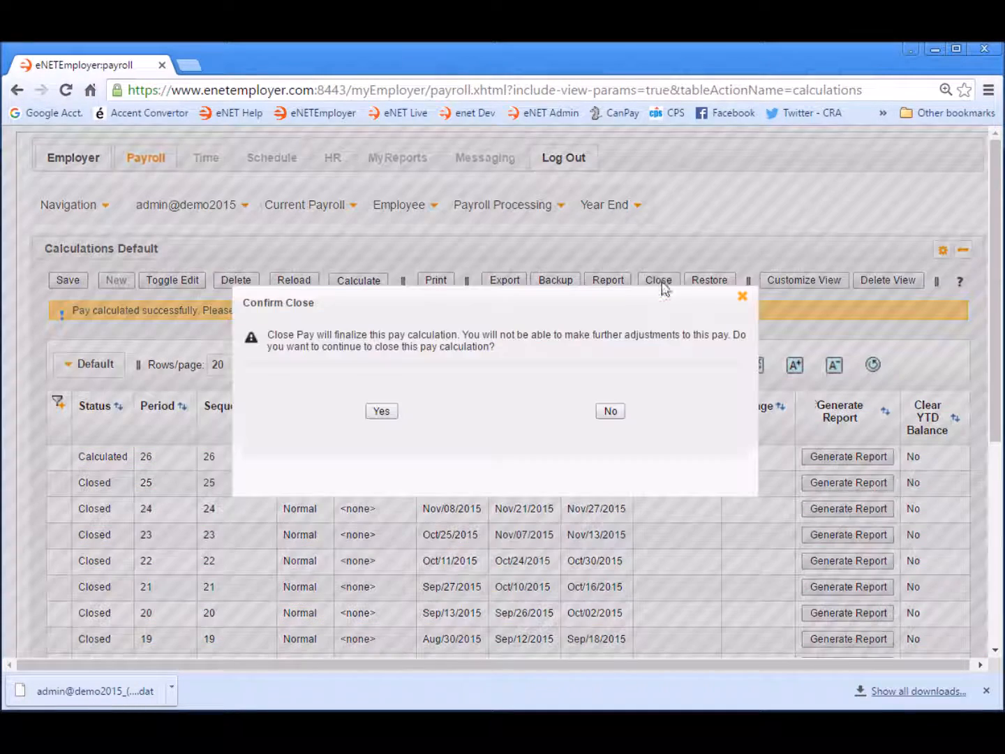
pyautogui.click(382, 411)
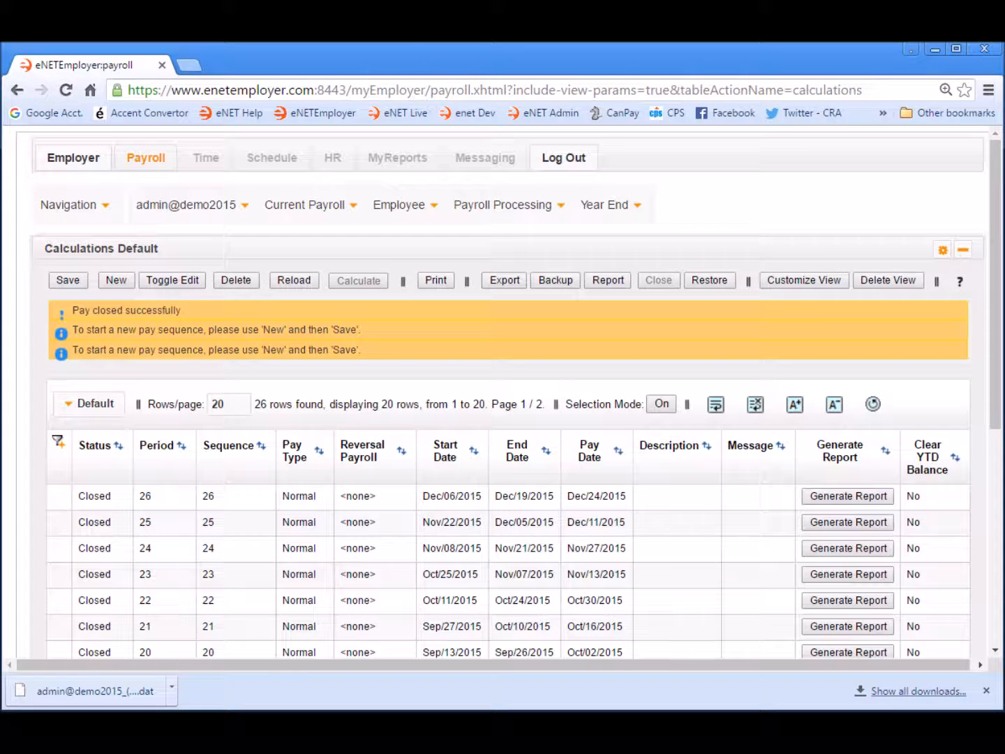
# Open the payroll processing Reports list and add a new Pay Statements With Cheques report
pyautogui.click(536, 210)
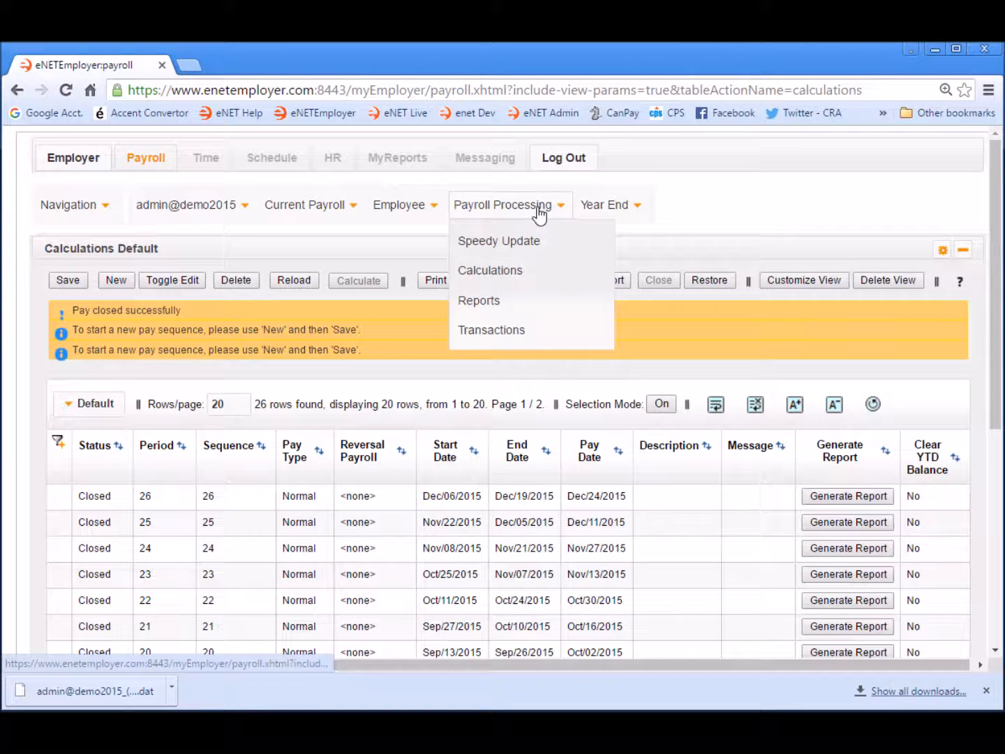
pyautogui.click(497, 305)
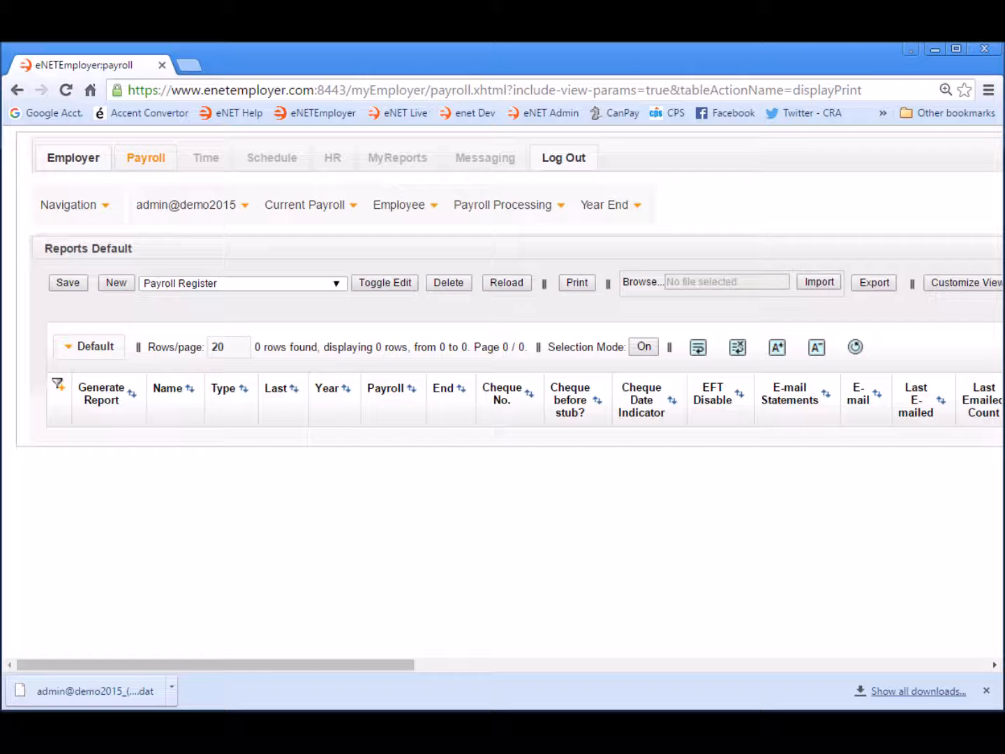
pyautogui.click(337, 285)
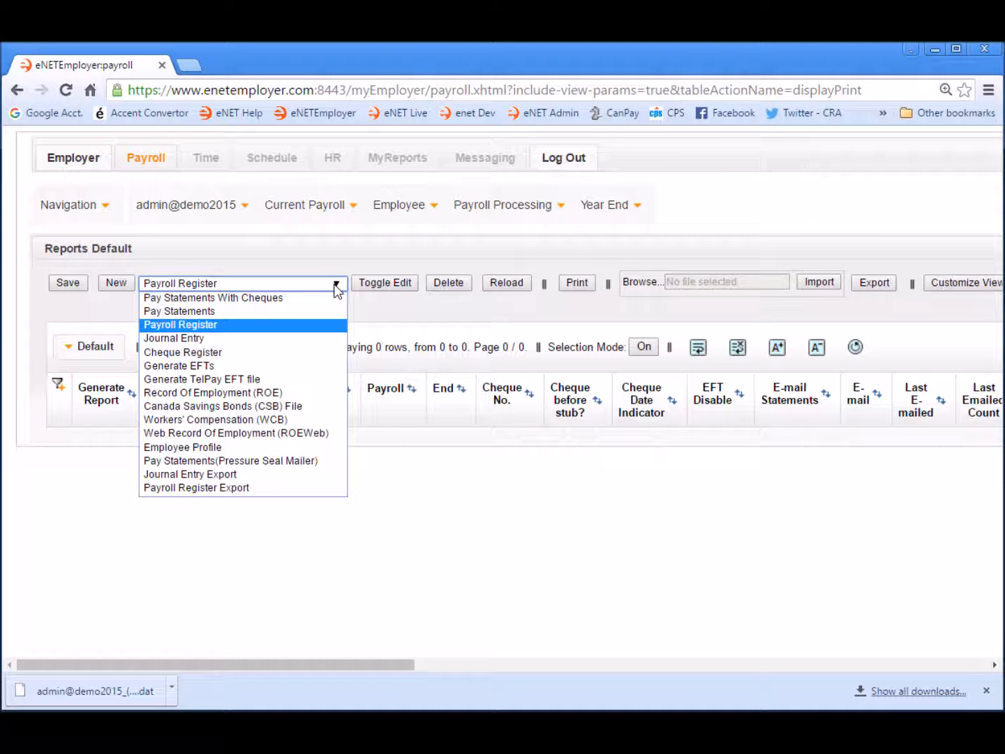
pyautogui.click(254, 299)
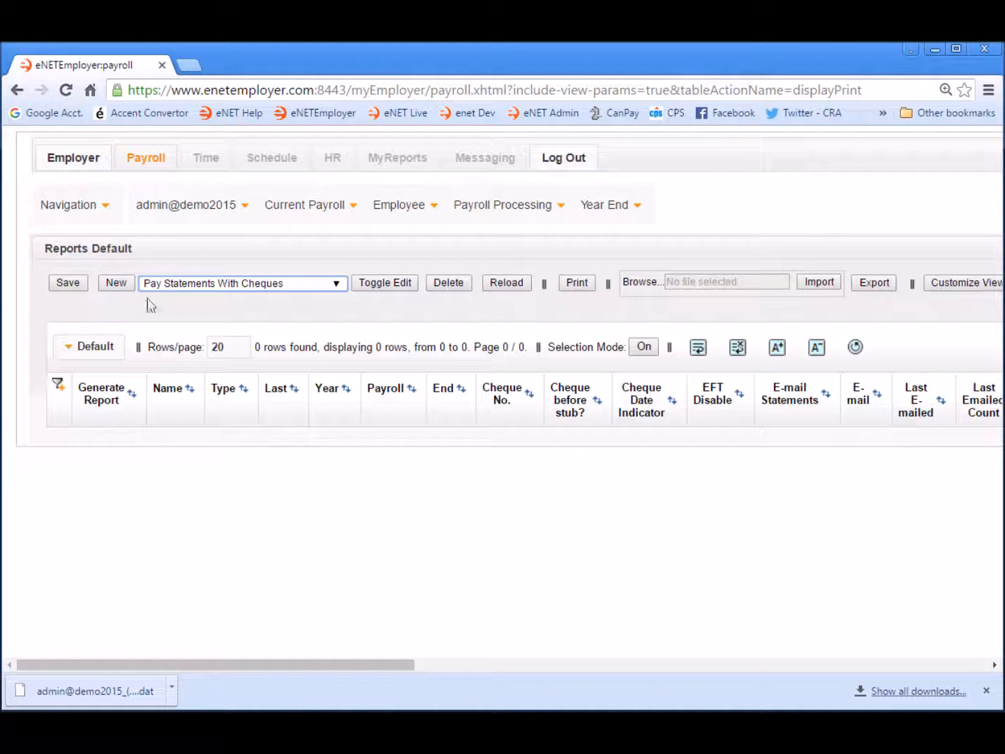
pyautogui.click(122, 285)
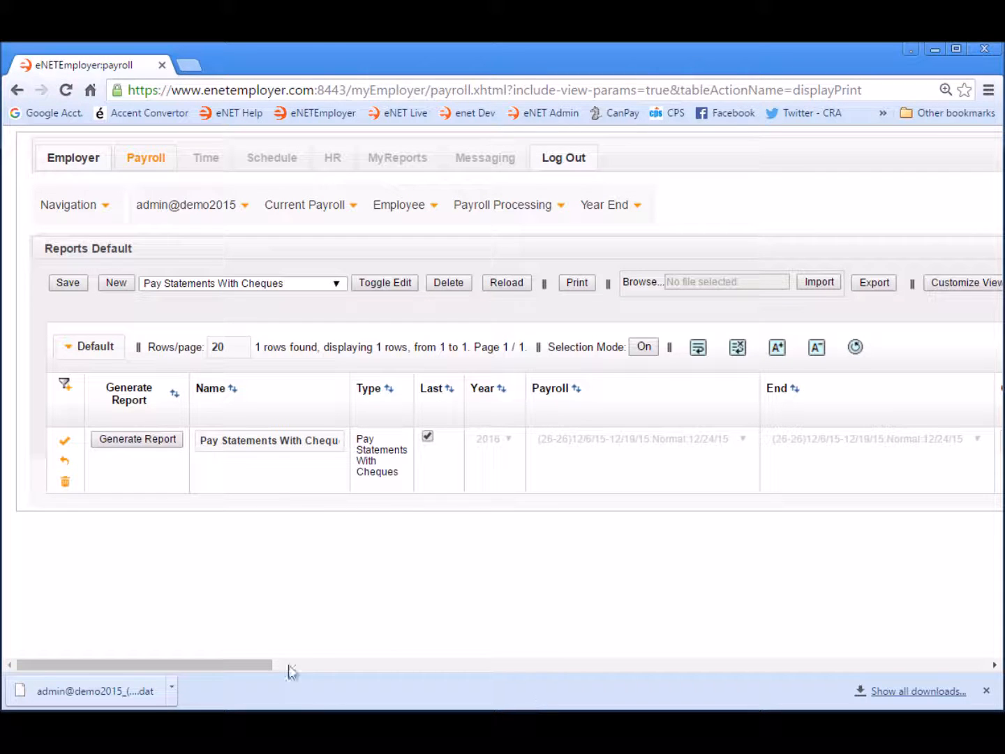
# Enable the Background option for the Pay Statements With Cheques report and accept the row
pyautogui.moveTo(255, 662); pyautogui.dragTo(230, 650)
pyautogui.click(814, 668)
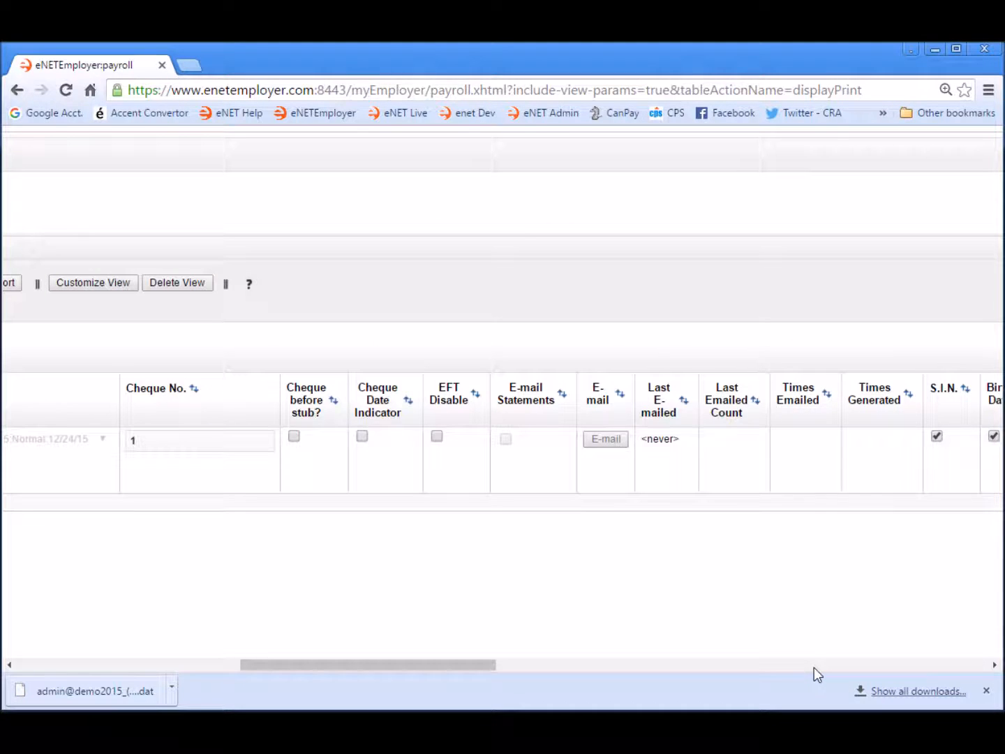
pyautogui.click(813, 668)
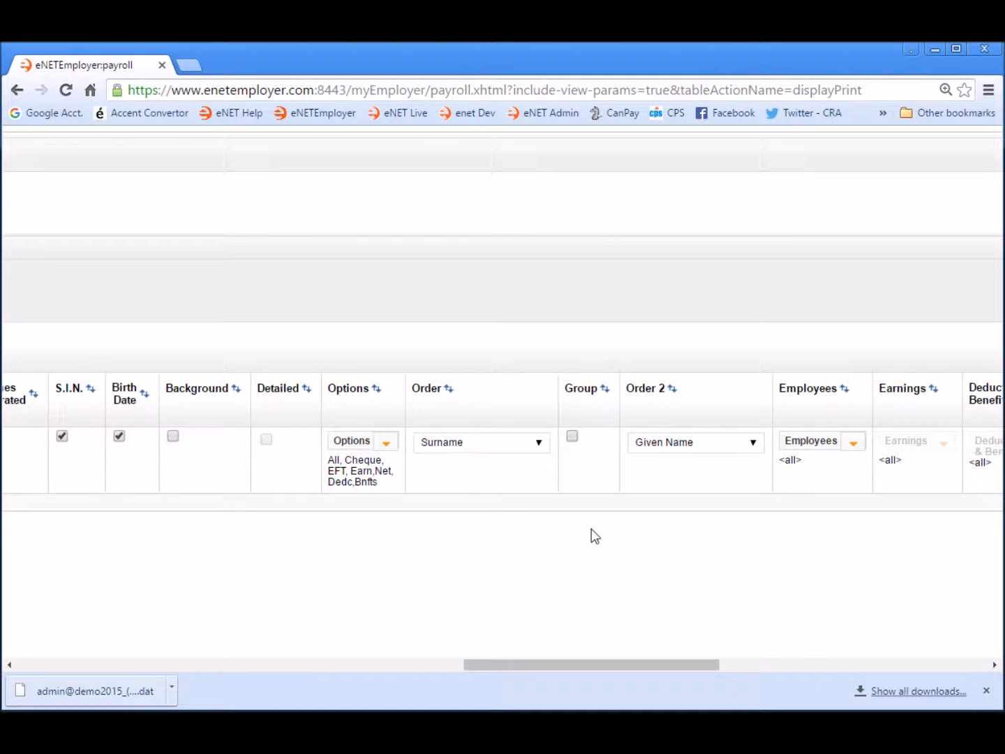
pyautogui.click(172, 437)
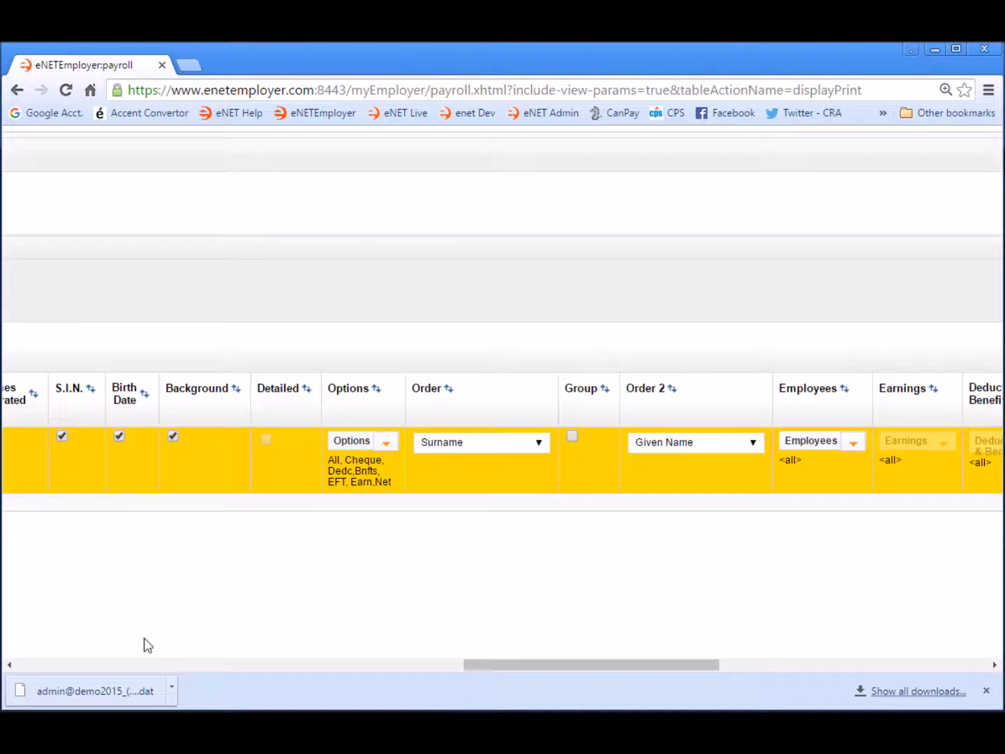
pyautogui.click(27, 669)
pyautogui.click(27, 669)
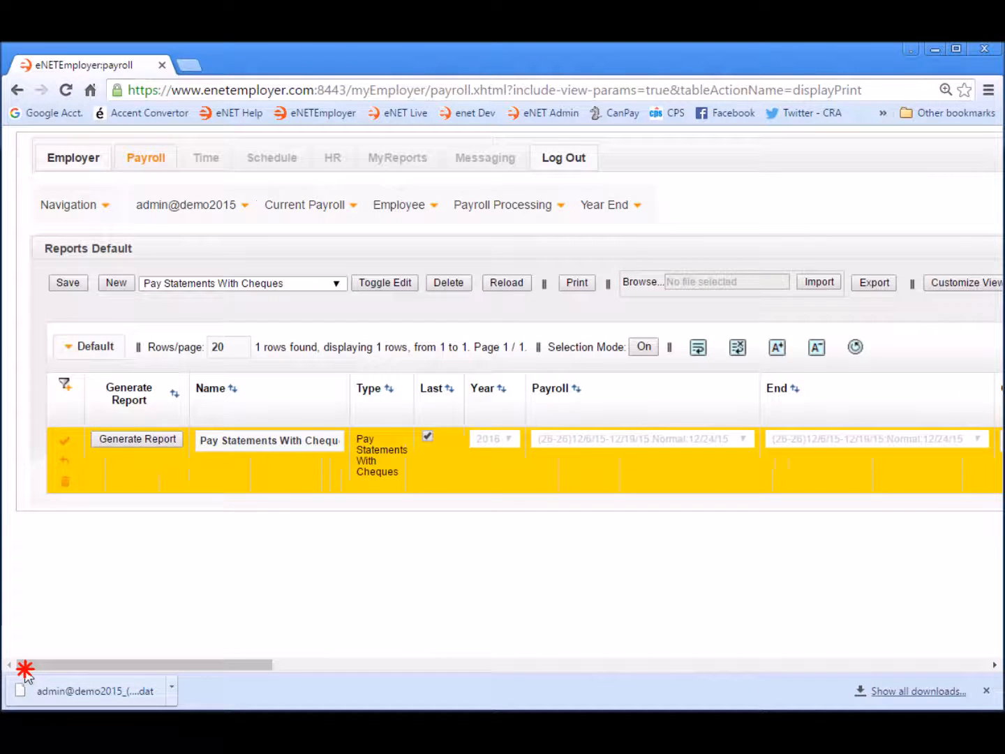
pyautogui.click(66, 446)
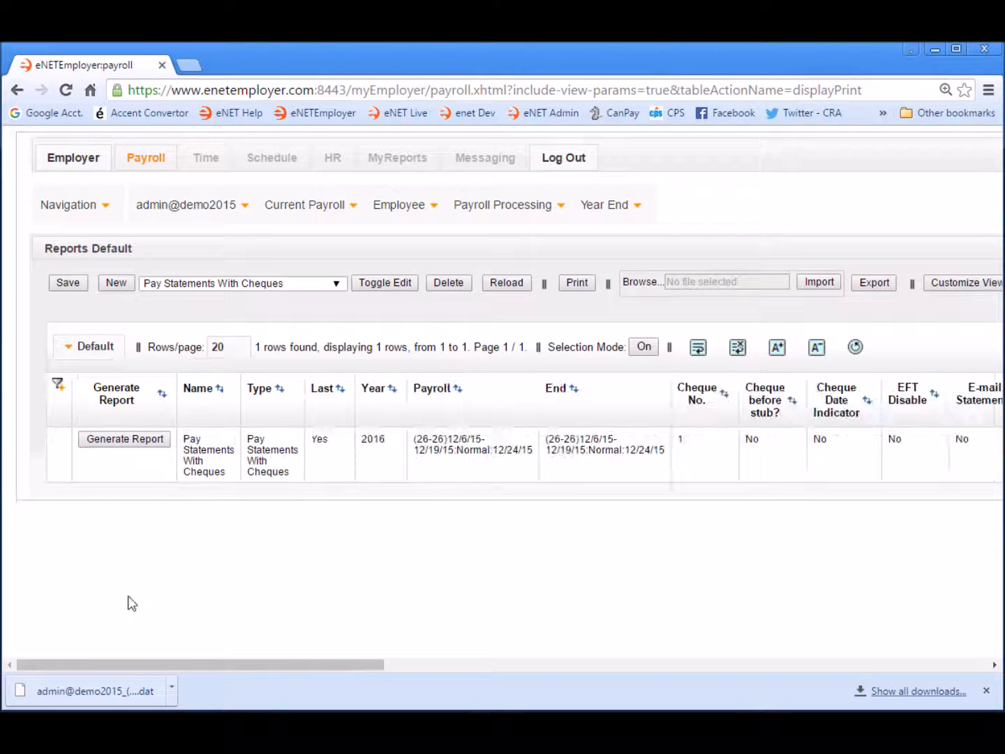
# Generate the Pay Statements With Cheques report and open its PDF to review the statements and cheques
pyautogui.click(130, 439)
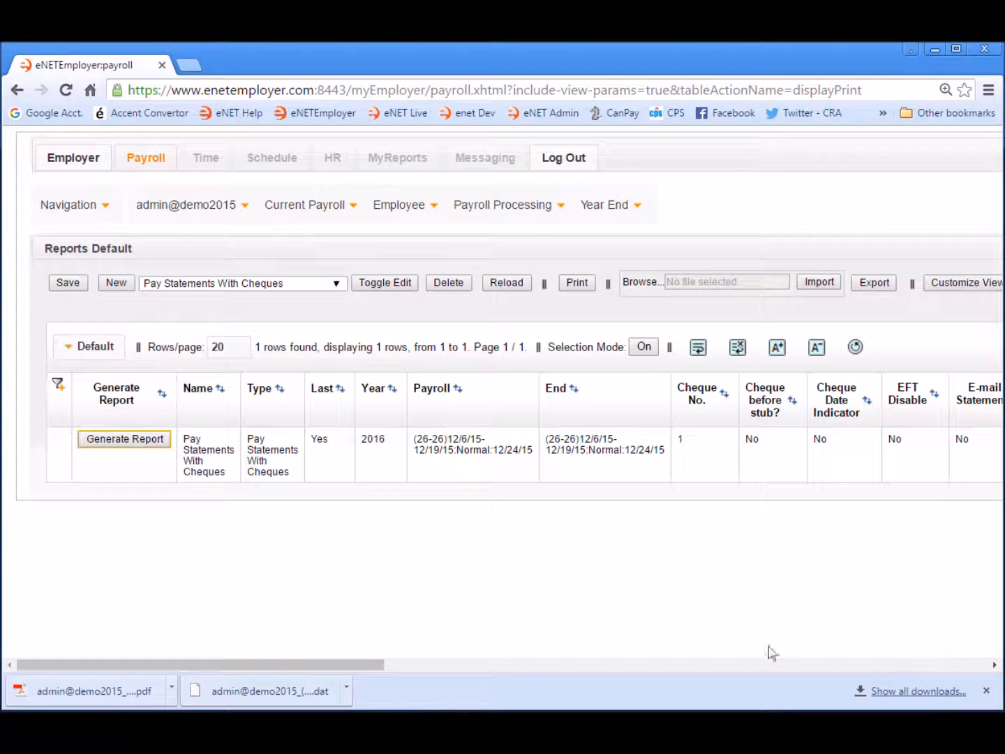
pyautogui.click(142, 694)
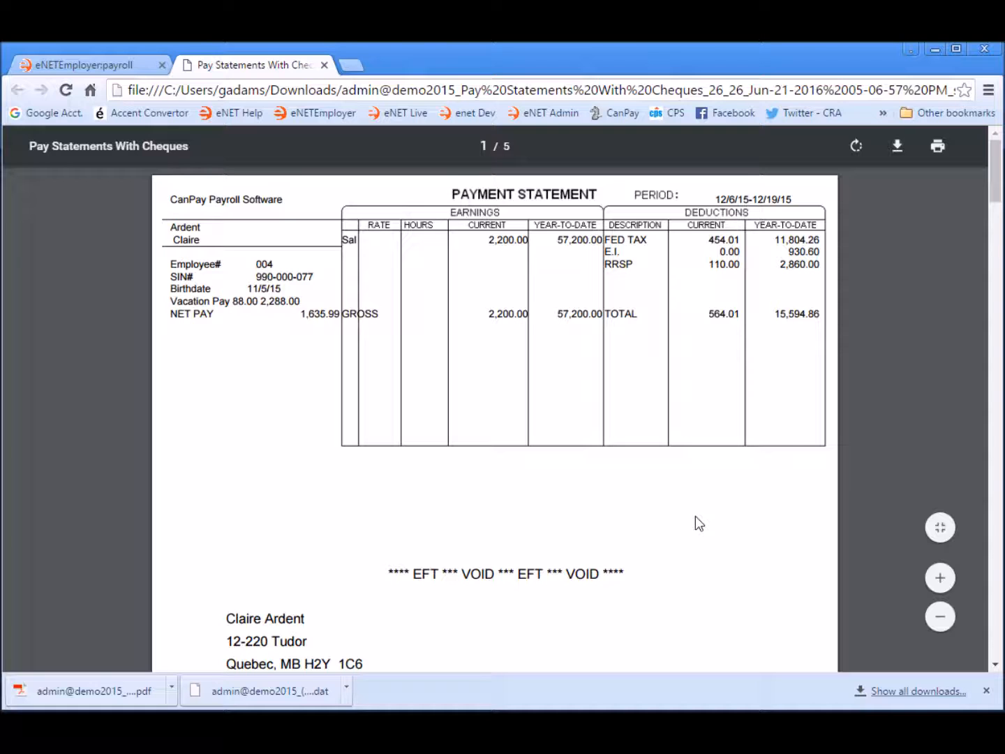
pyautogui.scroll(-5, 736, 485)
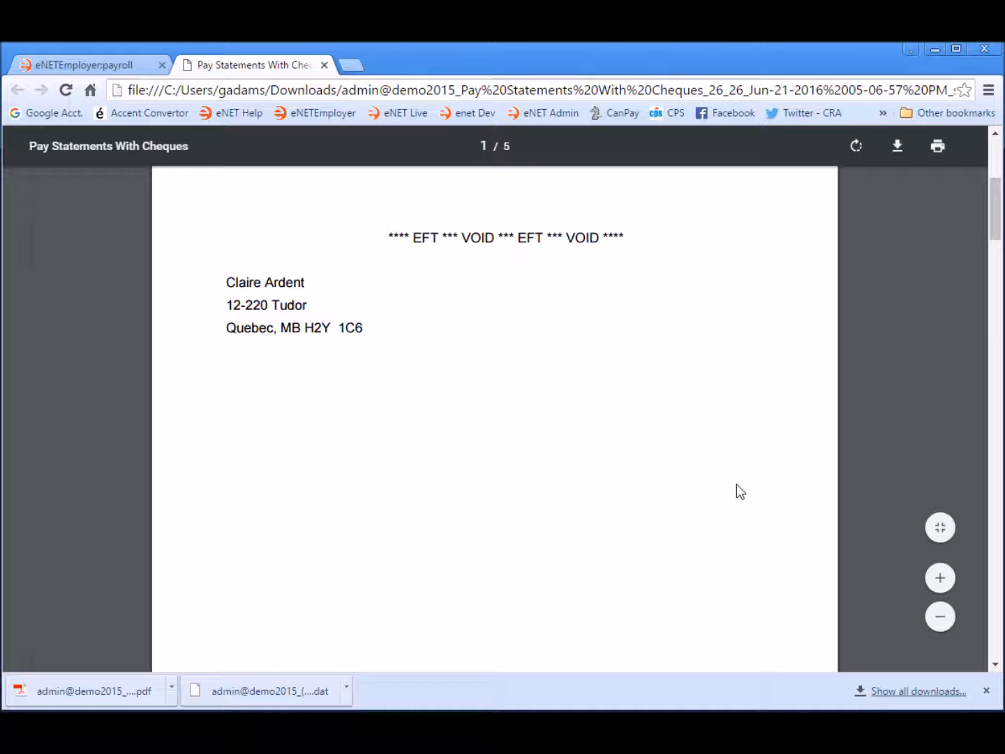
pyautogui.scroll(-10, 736, 484)
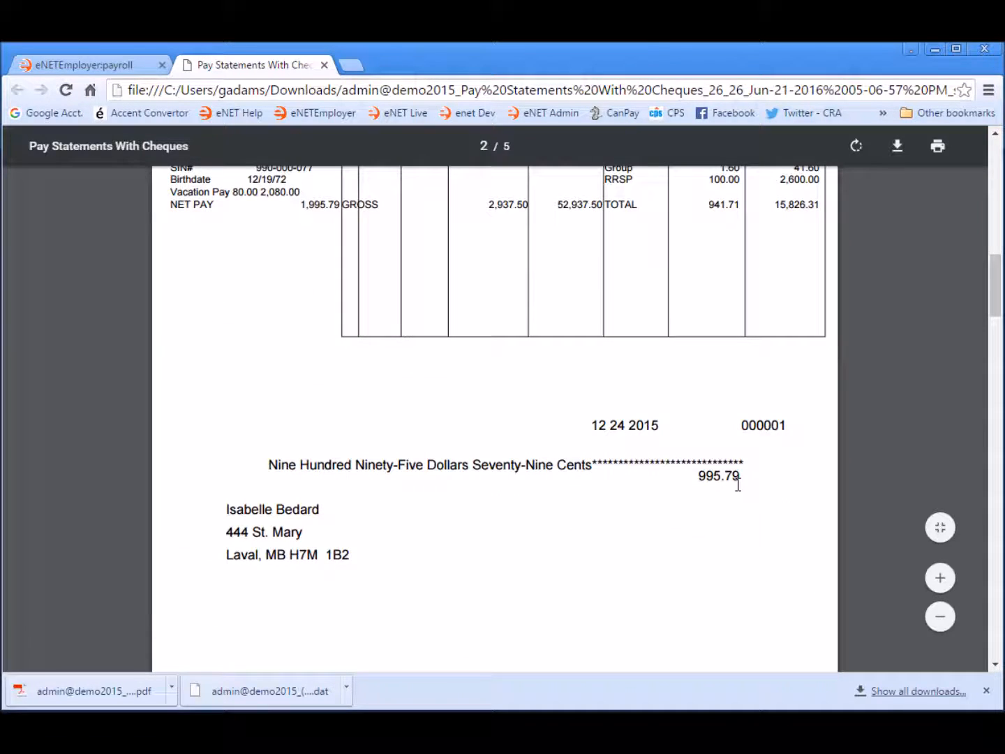
pyautogui.scroll(-3, 738, 481)
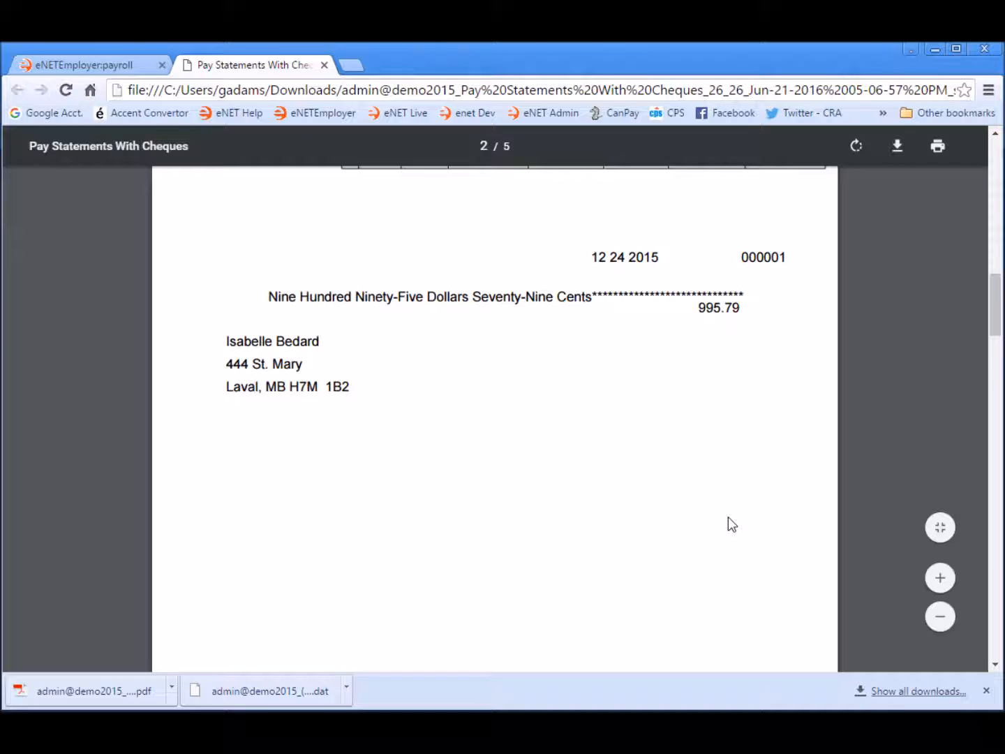
# Review the remaining payment statements and cheques in the Pay Statements With Cheques PDF, then close it
pyautogui.scroll(-14, 728, 518)
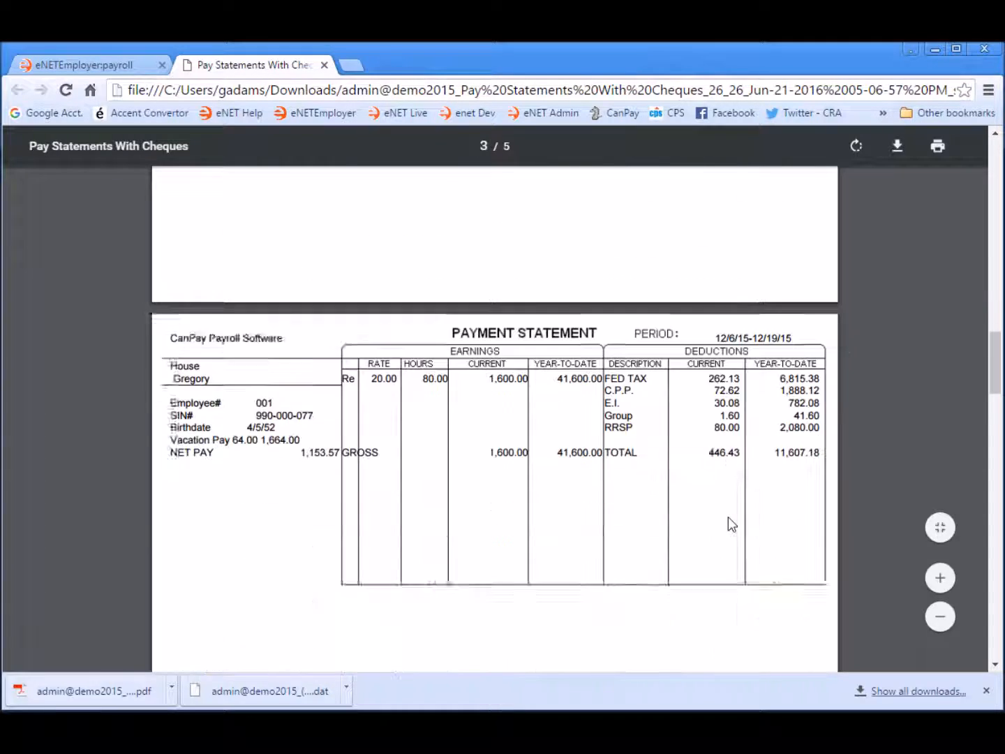
pyautogui.scroll(-12, 728, 517)
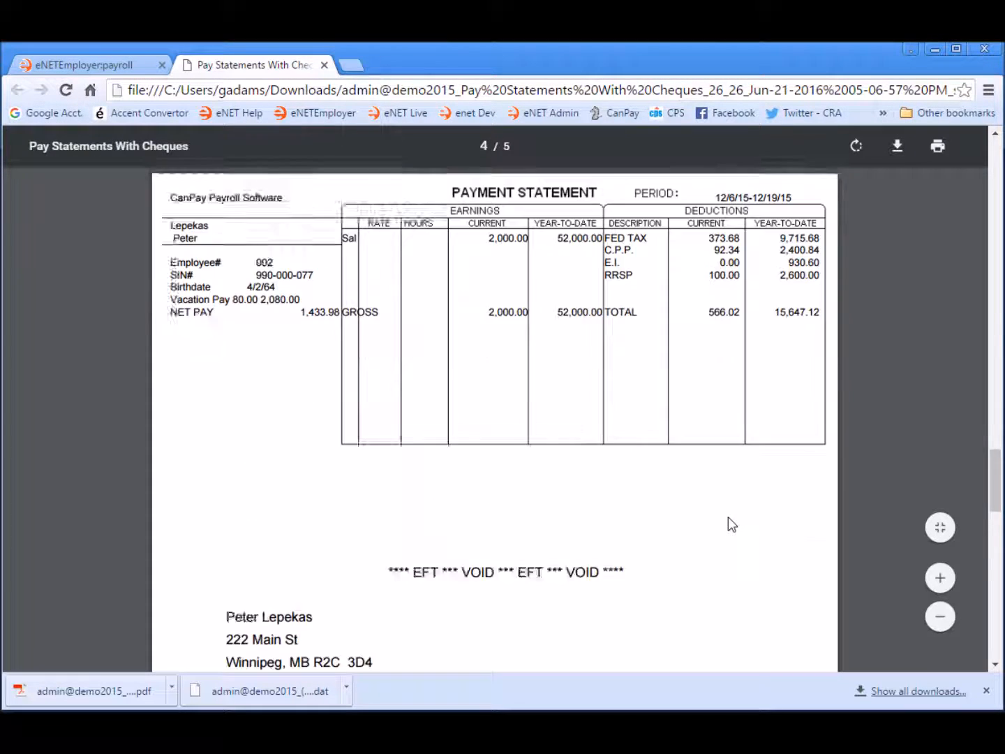
pyautogui.click(325, 65)
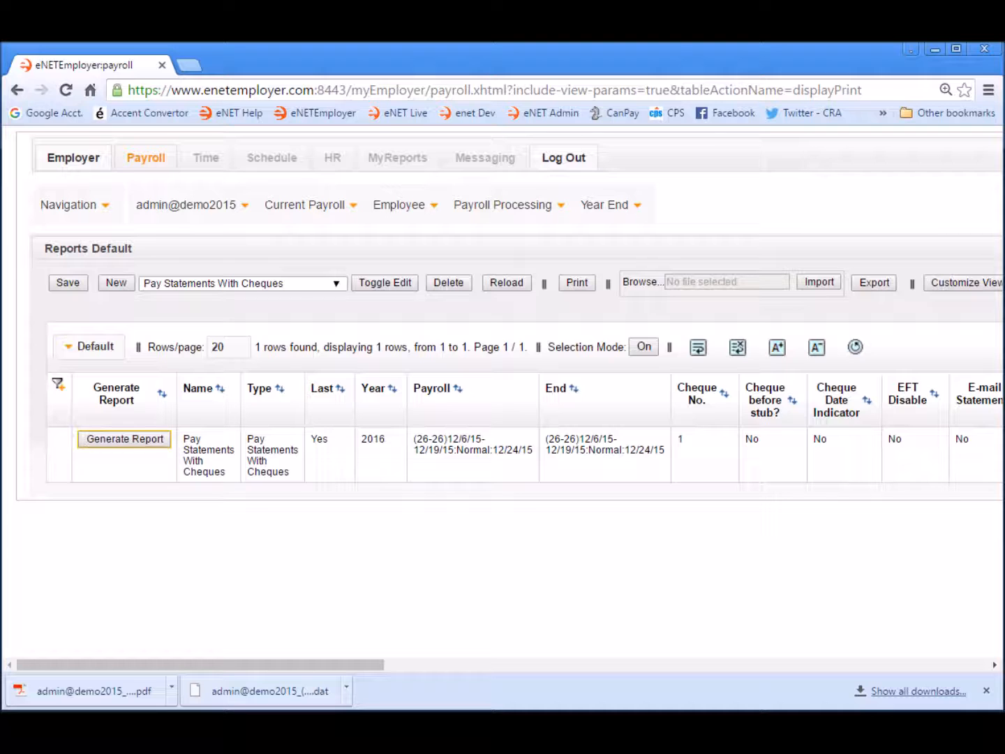
# Add a new Generate EFTs report, generate its EFT file for the last payroll, and return from the Downloads folder to the reports list
pyautogui.click(336, 284)
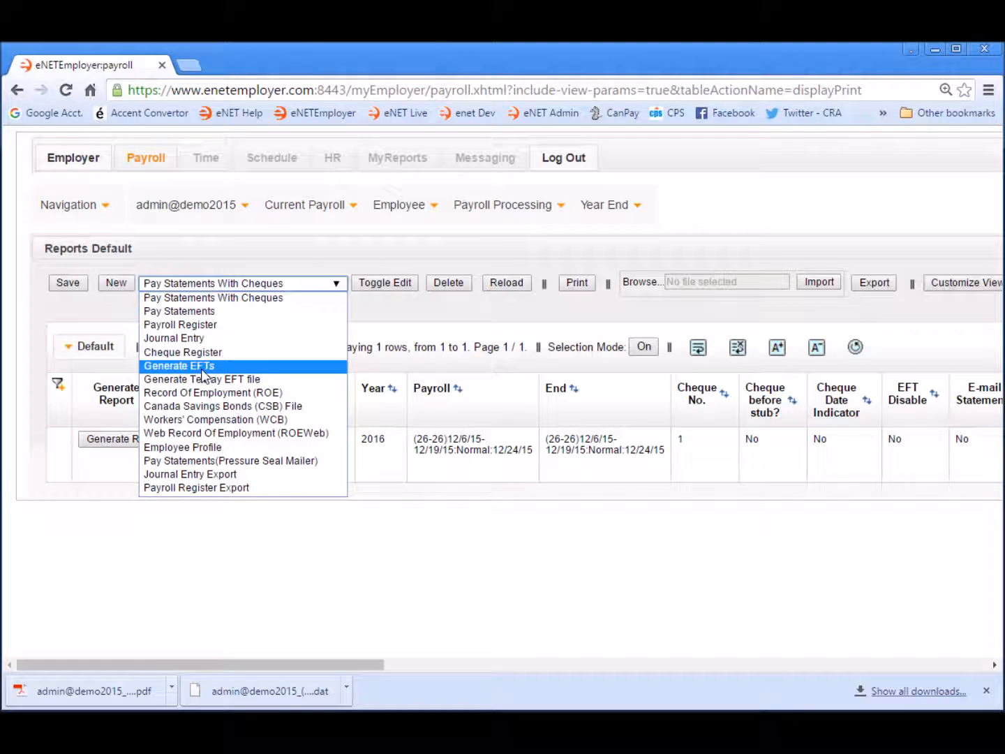
pyautogui.click(180, 366)
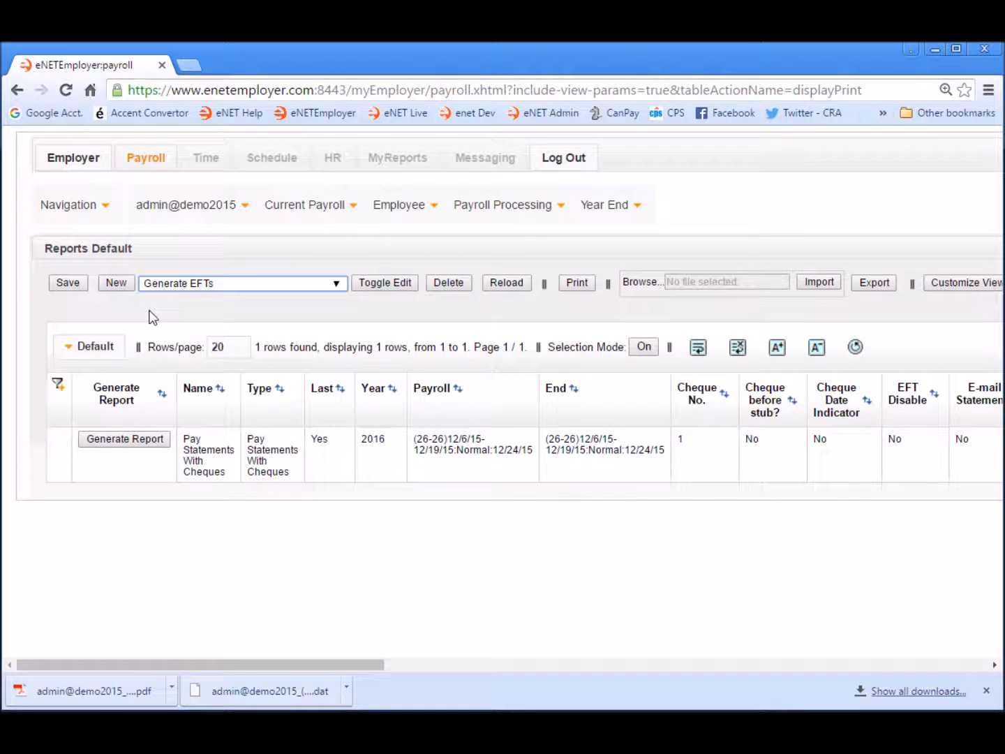
pyautogui.click(117, 283)
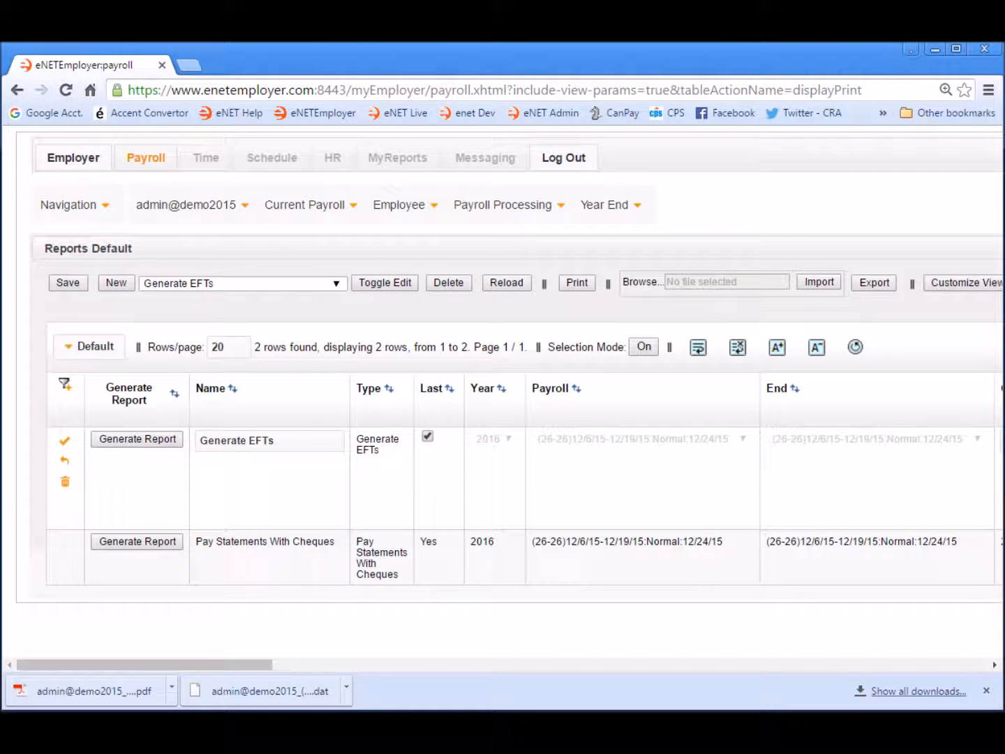
pyautogui.click(127, 442)
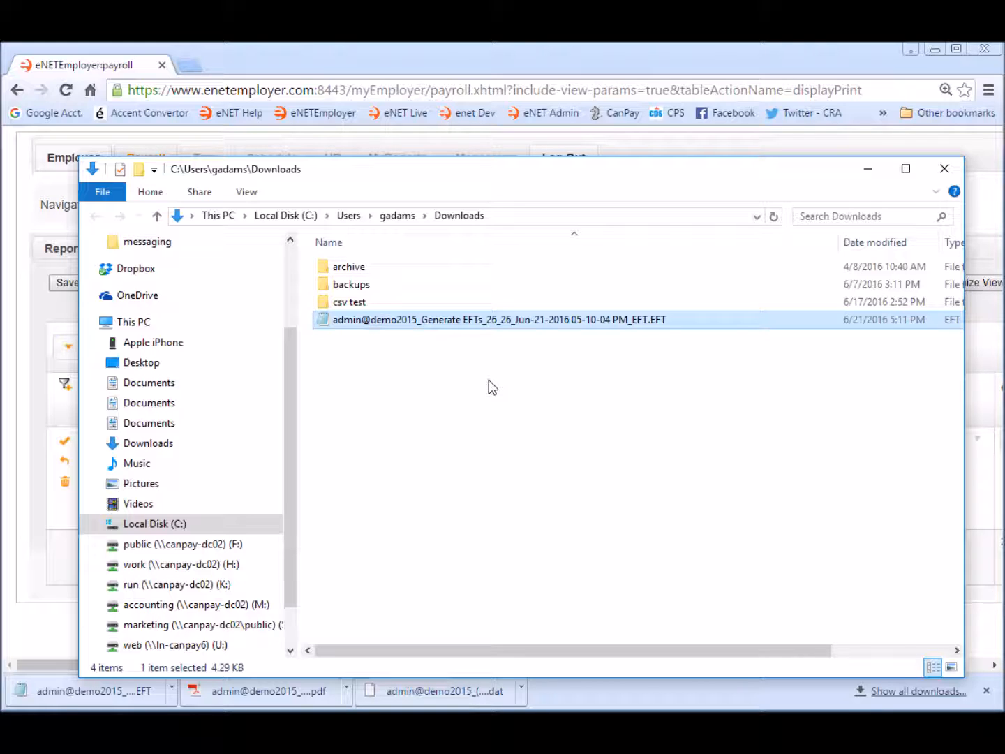
pyautogui.click(575, 60)
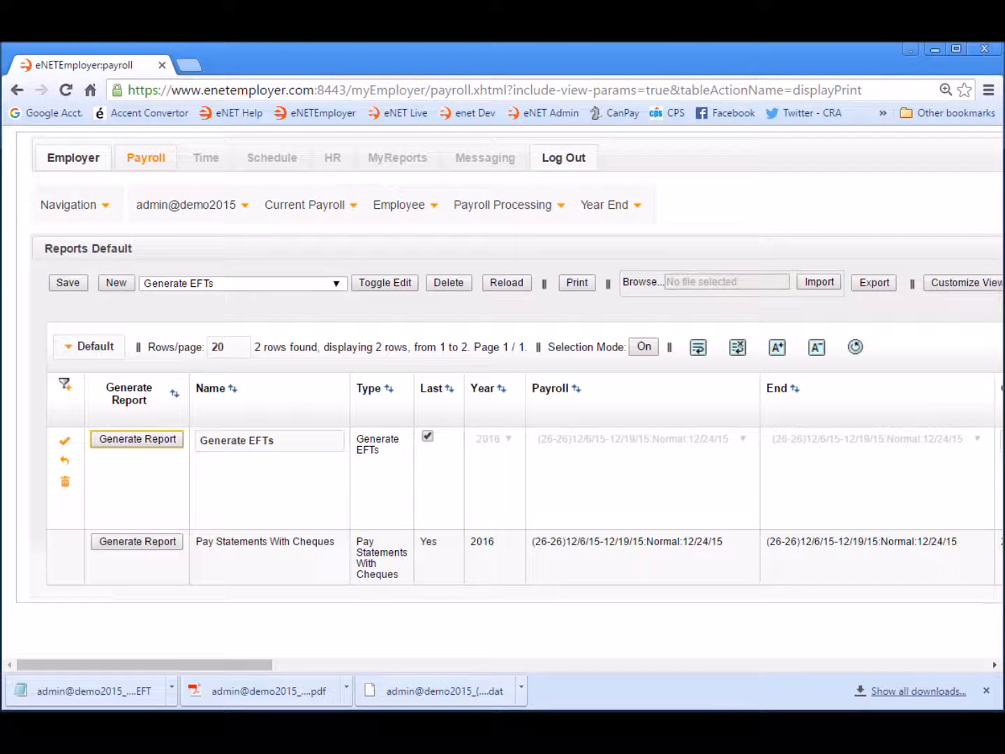